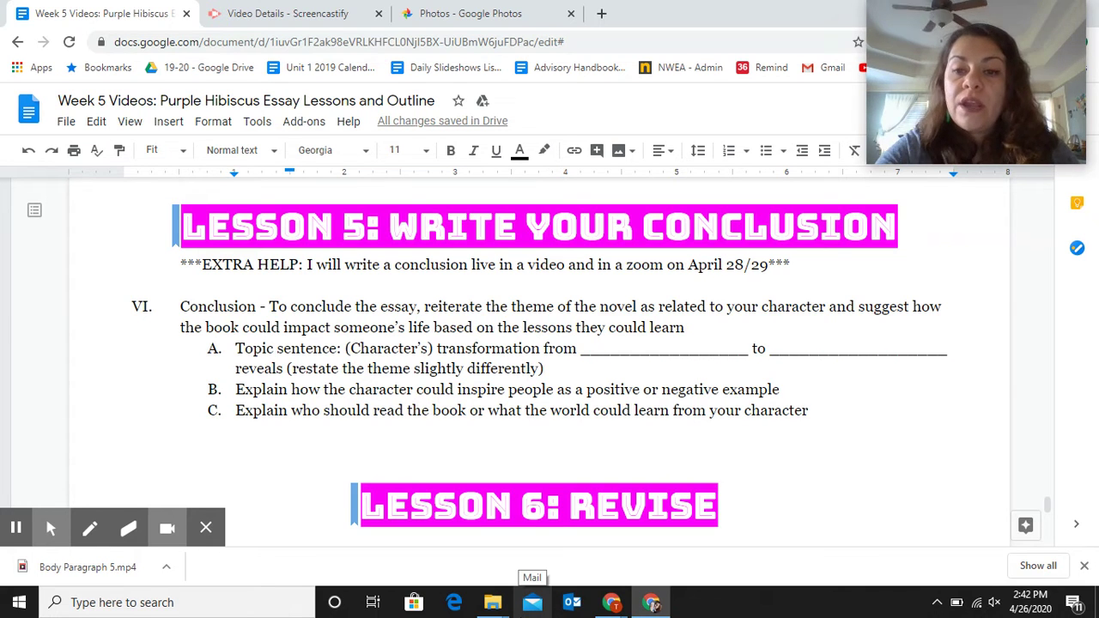
# Step: Highlight the word 'theme' in yellow
pyautogui.click(555, 306)
pyautogui.moveTo(555, 307); pyautogui.dragTo(513, 308)
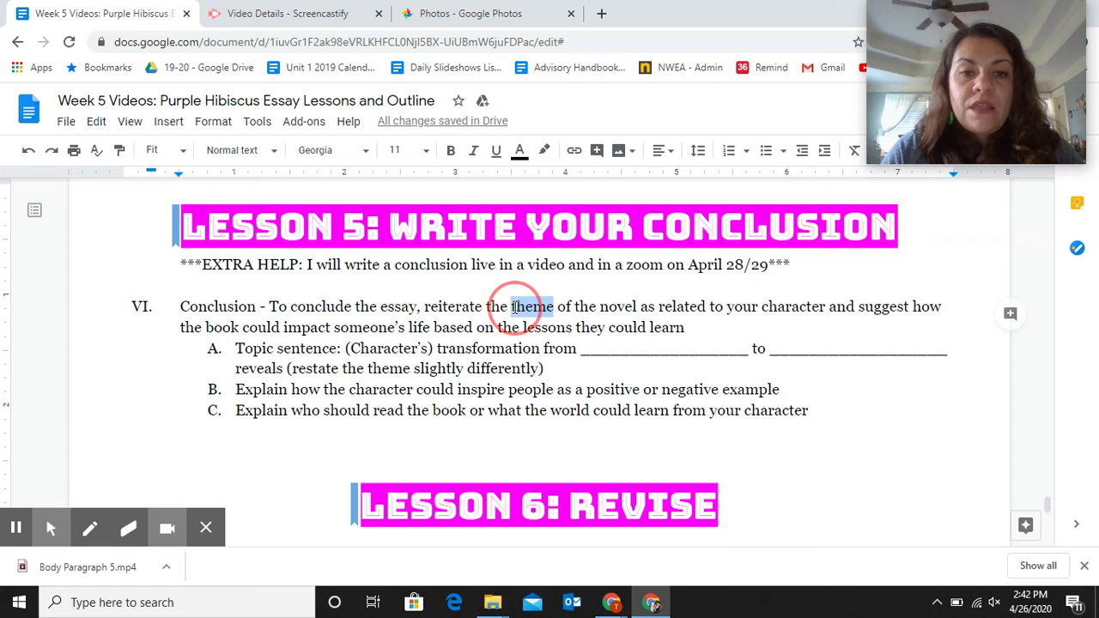
pyautogui.click(544, 151)
pyautogui.click(604, 226)
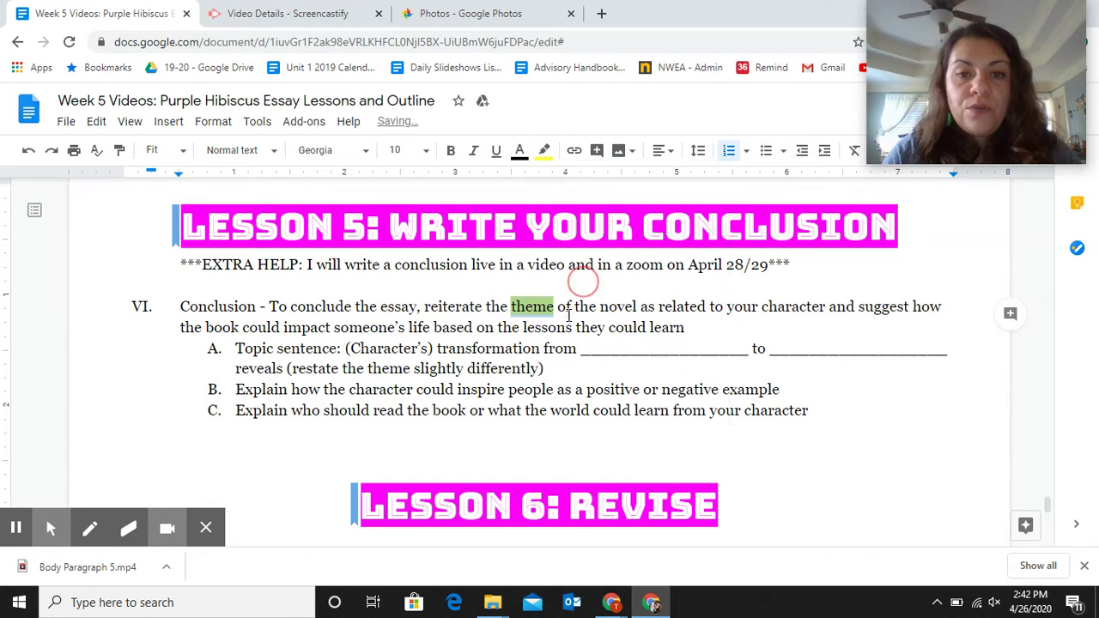
pyautogui.click(546, 307)
pyautogui.click(558, 307)
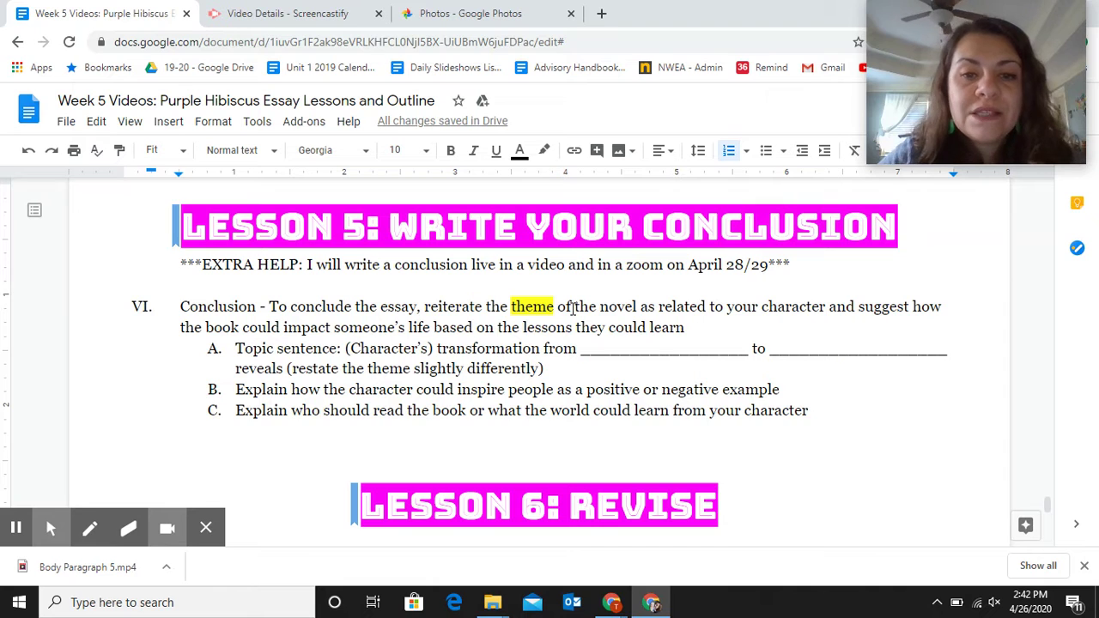
# Step: Highlight 'could impact someone's life based on the lessons they could learn' in cyan
pyautogui.moveTo(686, 327); pyautogui.dragTo(651, 329)
pyautogui.moveTo(558, 342); pyautogui.dragTo(244, 335)
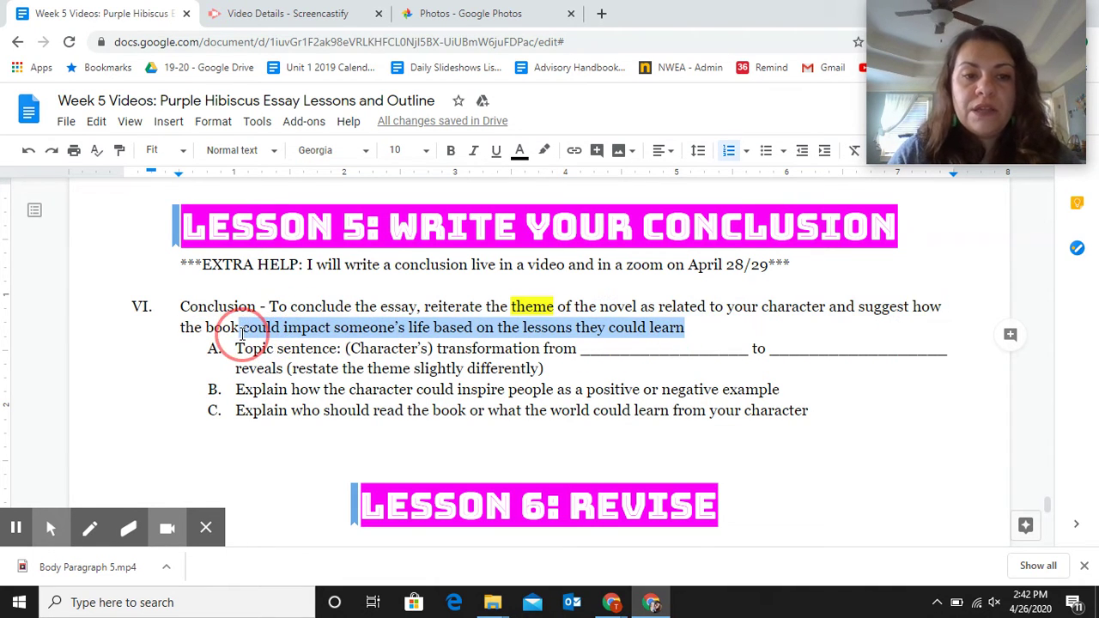
pyautogui.click(544, 152)
pyautogui.click(642, 226)
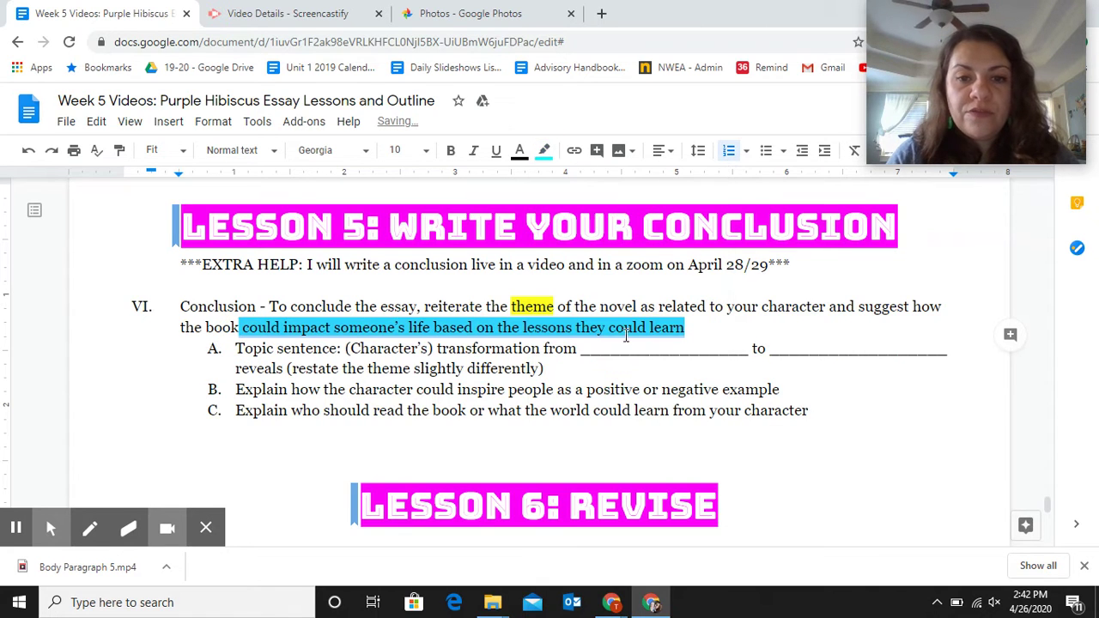
pyautogui.click(631, 335)
pyautogui.click(677, 331)
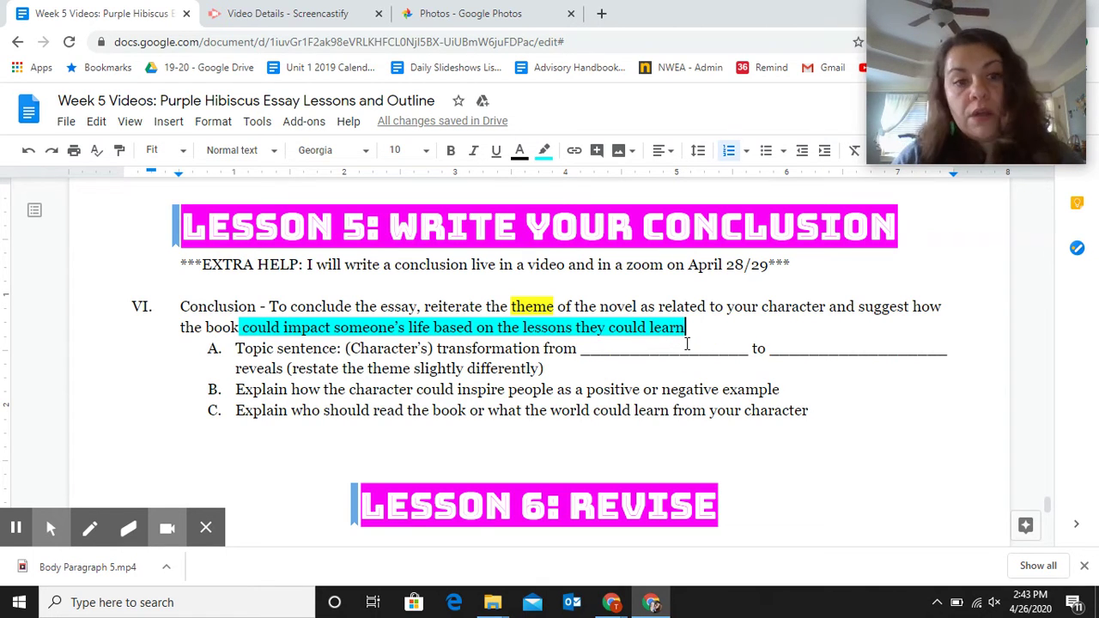
pyautogui.click(560, 370)
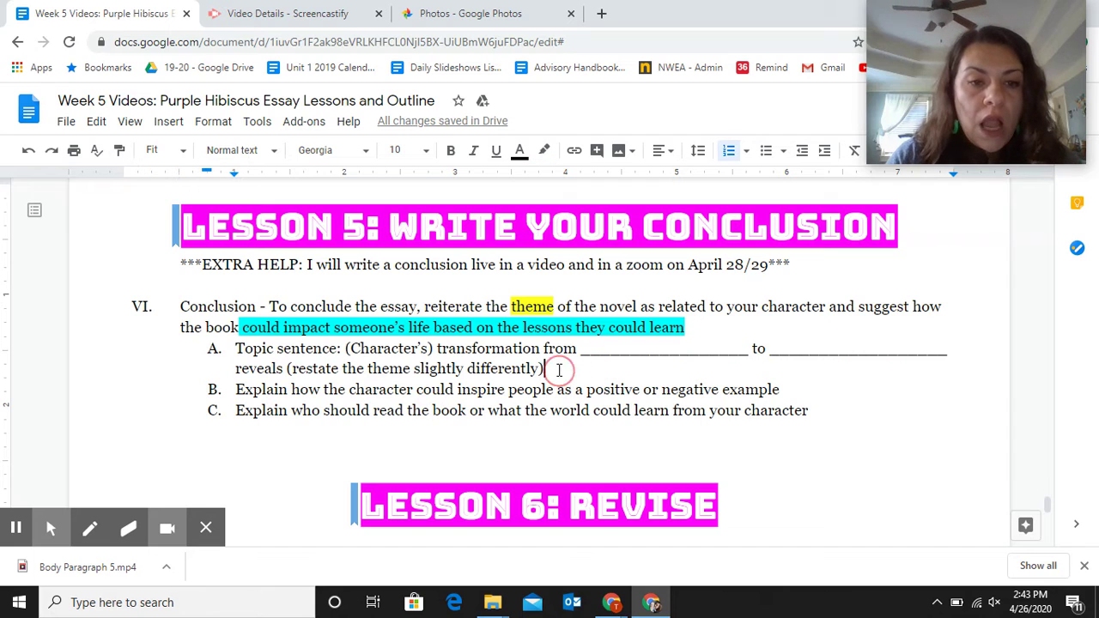
# Step: Replace 'Topic sentence:' with 'Remix your thesis' and indent the character transformation template beneath it as sub-item 1
pyautogui.click(346, 349)
pyautogui.moveTo(346, 349); pyautogui.dragTo(240, 351)
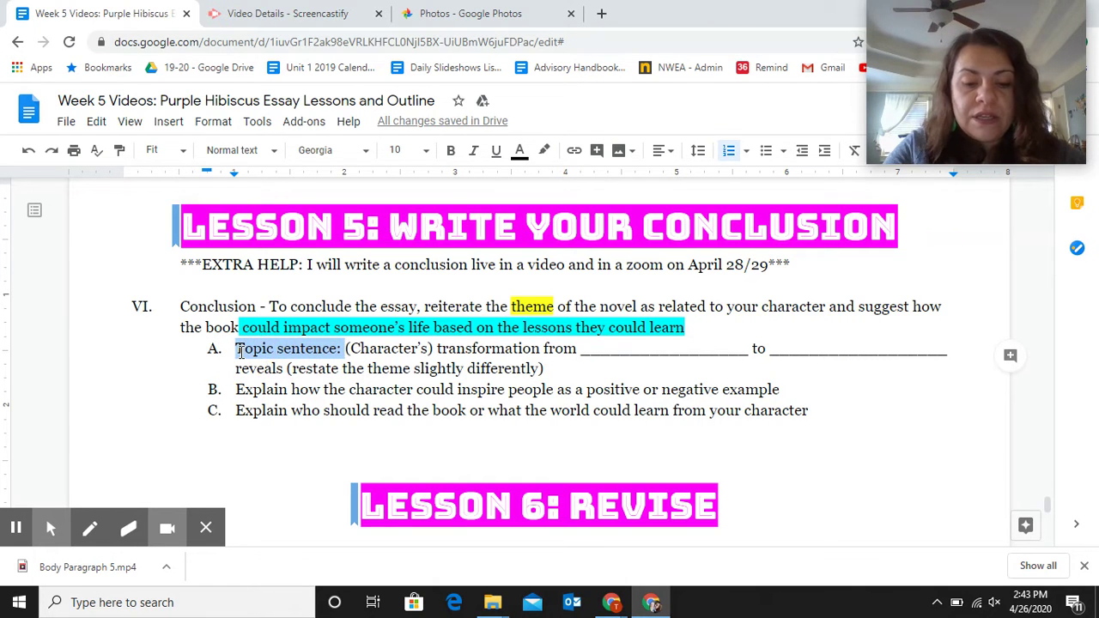
pyautogui.write('Remix ')
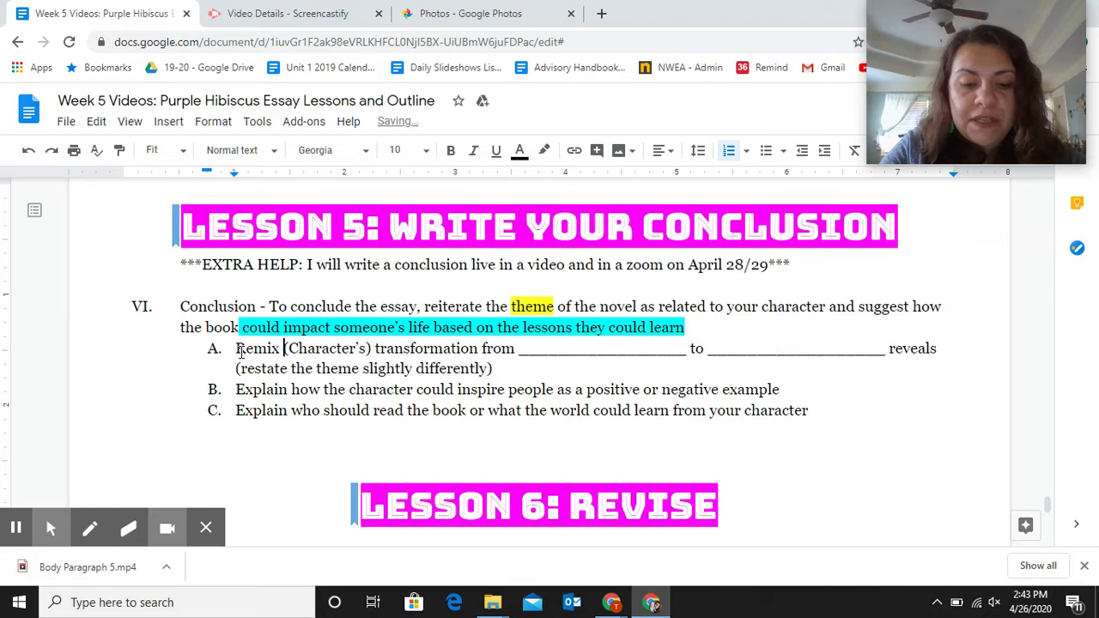
pyautogui.write('your the')
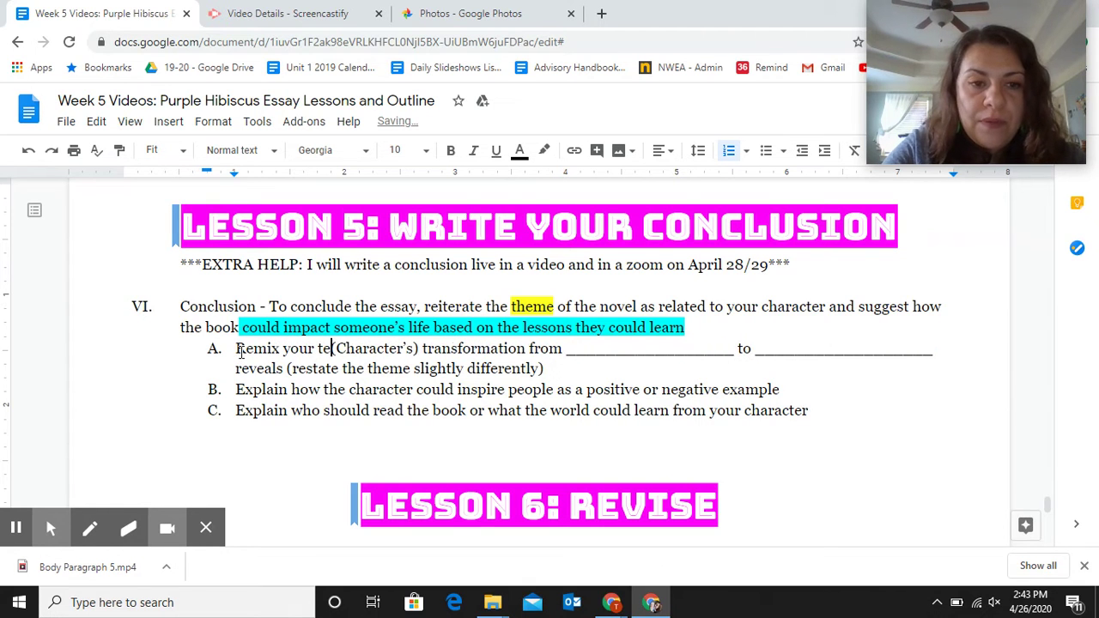
pyautogui.write('sis')
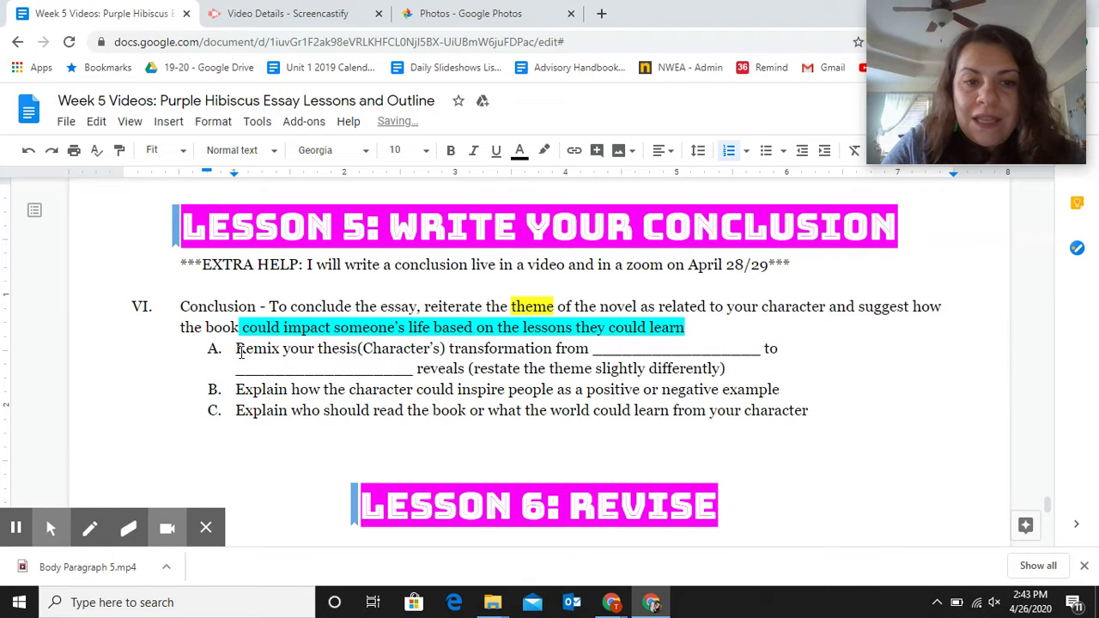
pyautogui.press('Return')
pyautogui.press('Tab')
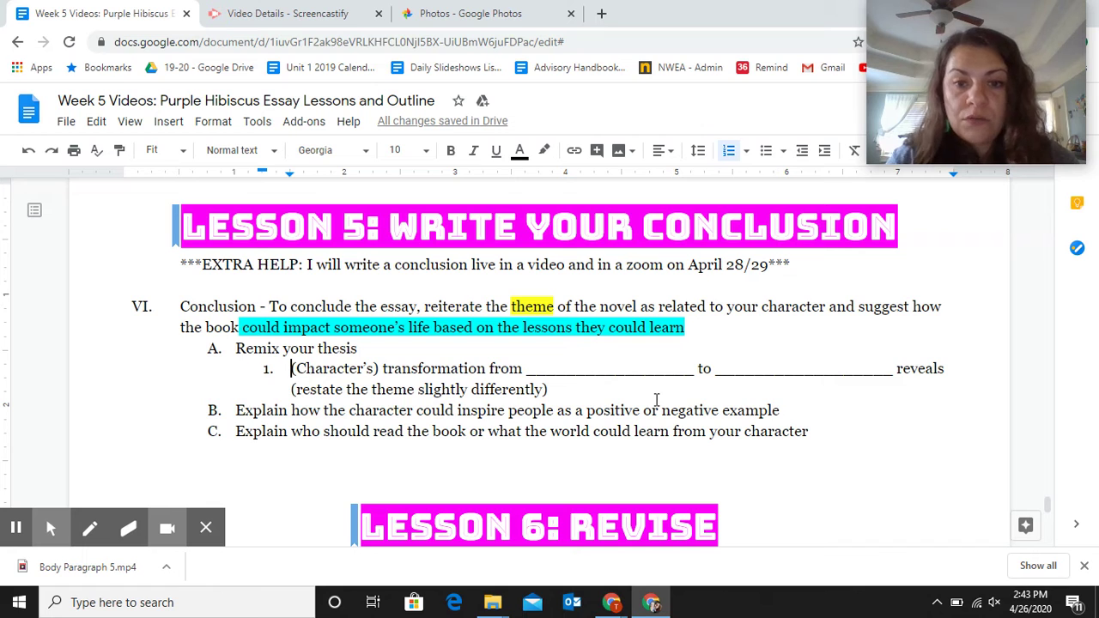
pyautogui.click(656, 400)
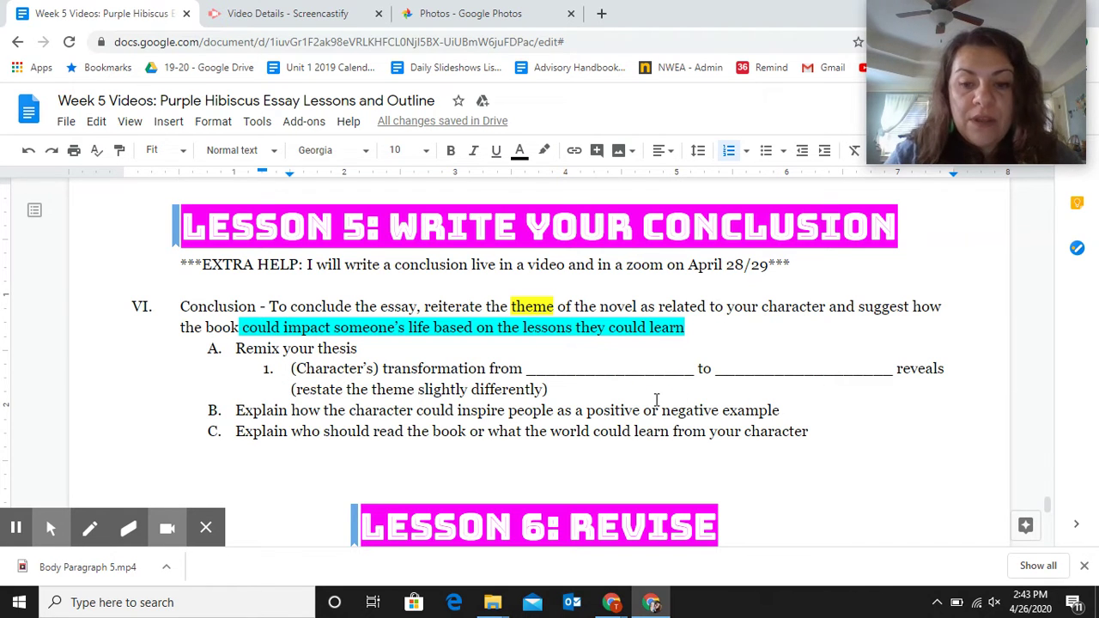
# Step: Add an empty, outdented, unnumbered line after the theme-restatement template
pyautogui.press('Return')
pyautogui.hotkey('shift', 'Tab')
pyautogui.hotkey('shift', 'Tab')
pyautogui.press('BackSpace')
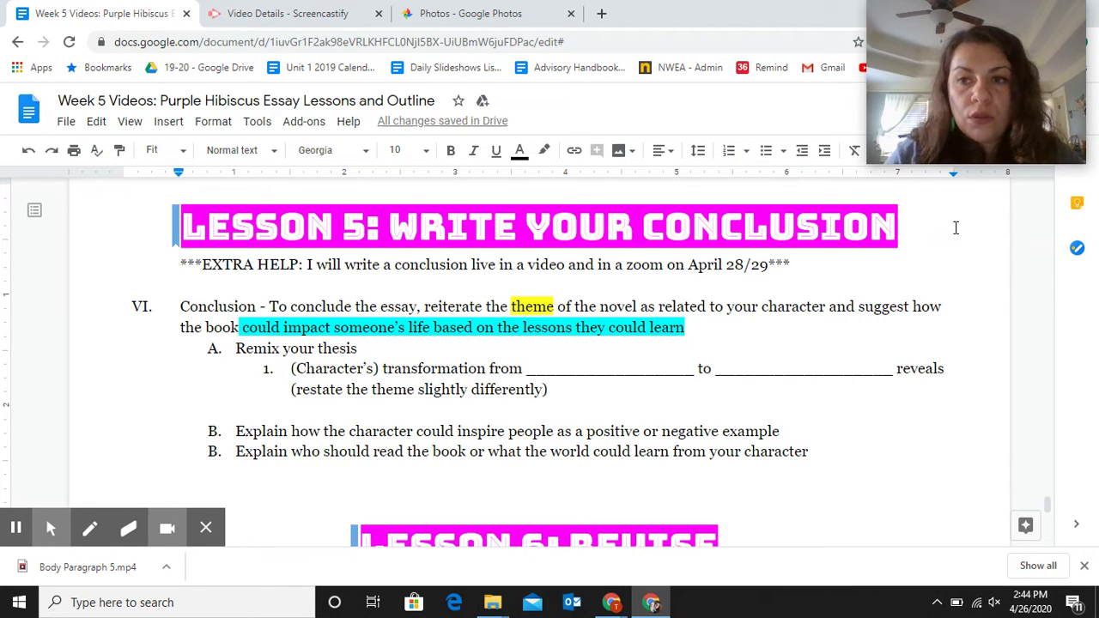
# Step: Select the Body 5 'In the novel' thesis paragraph, then return to the empty outline line
pyautogui.press('Up')
pyautogui.press('Up')
pyautogui.press('Up')
pyautogui.press('Up')
pyautogui.press('Up')
pyautogui.press('Up')
pyautogui.press('Up')
pyautogui.press('Up')
pyautogui.press('Up')
pyautogui.press('Up')
pyautogui.press('Up')
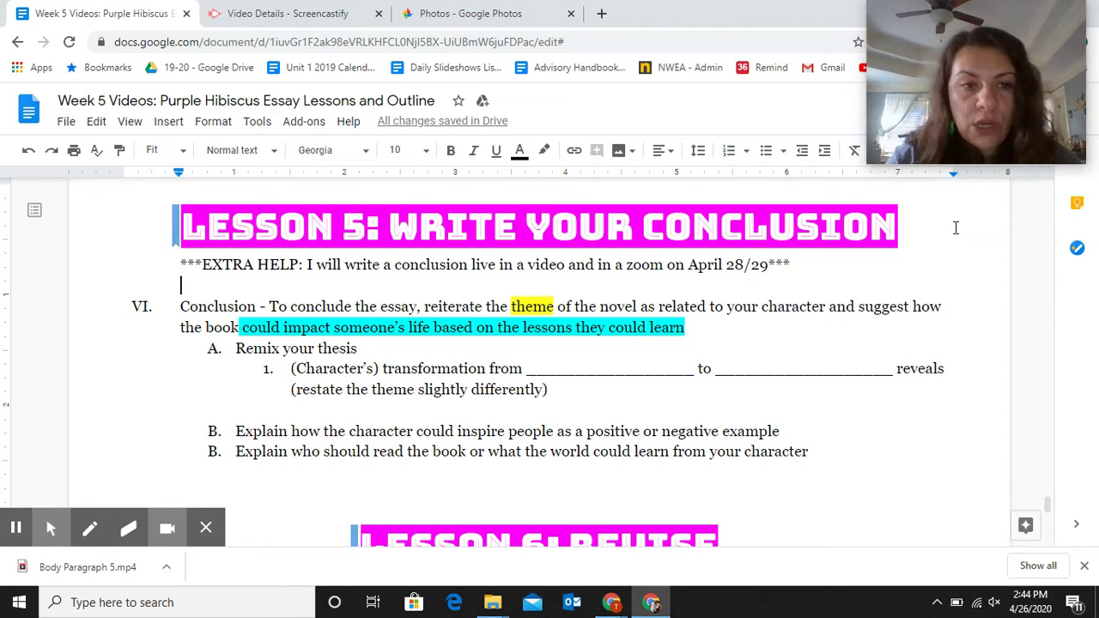
pyautogui.press('Up')
pyautogui.press('Up')
pyautogui.press('Up')
pyautogui.press('Up')
pyautogui.press('Up')
pyautogui.press('Up')
pyautogui.press('Up')
pyautogui.press('Up')
pyautogui.press('Up')
pyautogui.press('Up')
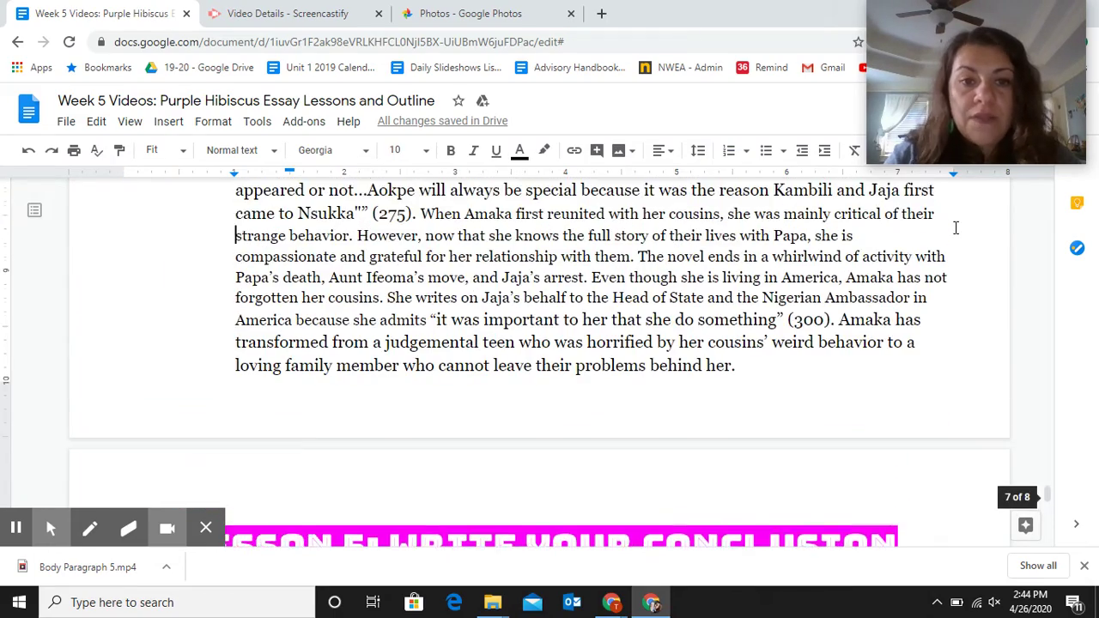
pyautogui.press('Up')
pyautogui.press('Up')
pyautogui.press('Up')
pyautogui.press('Up')
pyautogui.press('Up')
pyautogui.press('Up')
pyautogui.press('Up')
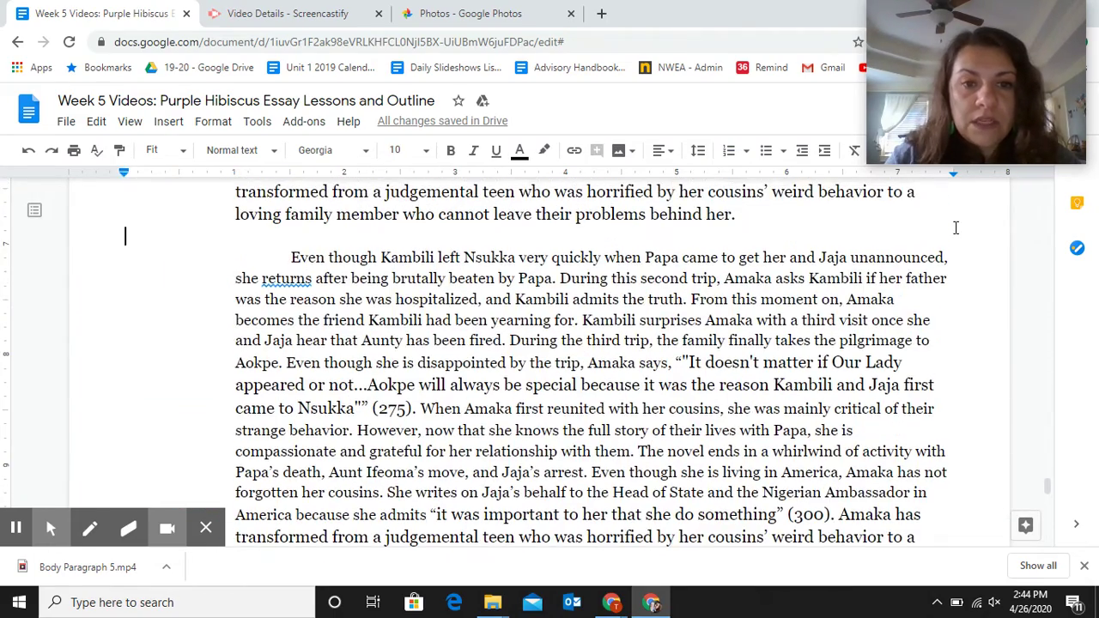
pyautogui.press('Up')
pyautogui.press('Up')
pyautogui.press('Up')
pyautogui.press('Up')
pyautogui.press('Up')
pyautogui.press('Up')
pyautogui.press('Up')
pyautogui.press('Up')
pyautogui.press('Up')
pyautogui.press('Up')
pyautogui.press('Up')
pyautogui.press('Up')
pyautogui.press('Up')
pyautogui.press('Up')
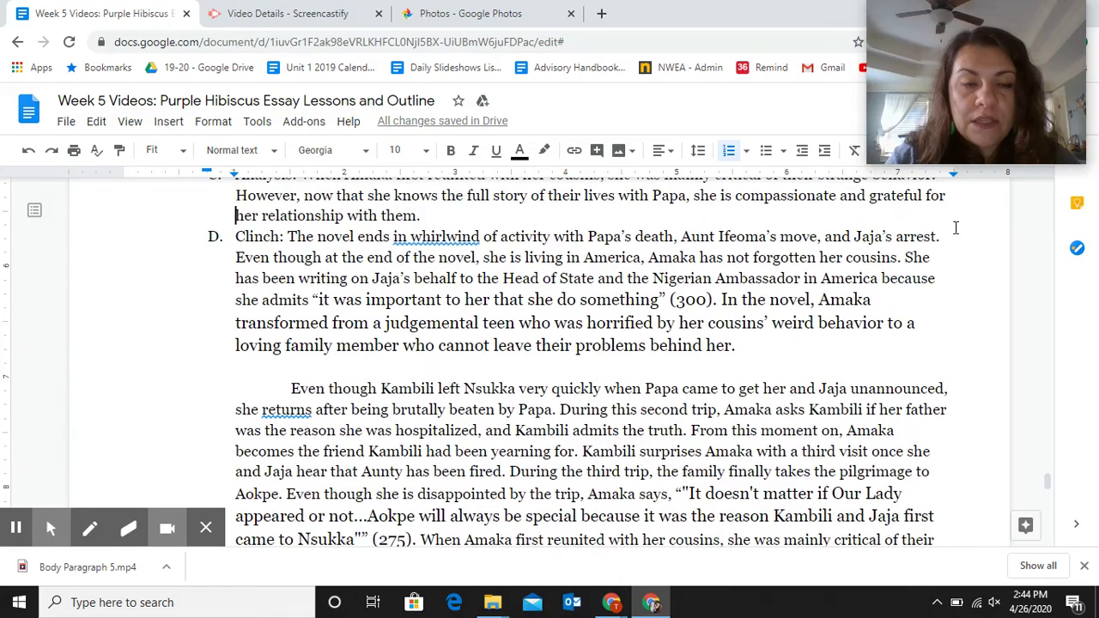
pyautogui.press('Up')
pyautogui.press('Up')
pyautogui.press('Up')
pyautogui.press('Up')
pyautogui.press('Up')
pyautogui.press('Up')
pyautogui.press('Up')
pyautogui.press('Up')
pyautogui.press('Up')
pyautogui.press('Up')
pyautogui.press('Up')
pyautogui.press('Up')
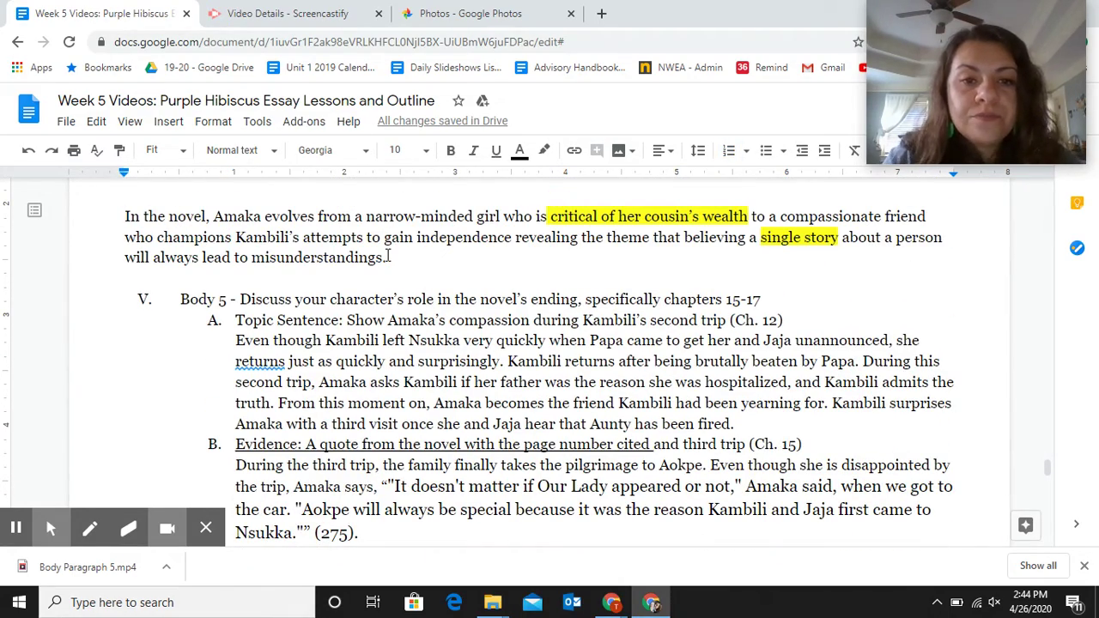
pyautogui.moveTo(388, 256); pyautogui.dragTo(120, 213)
pyautogui.hotkey('ctrl', 'c')
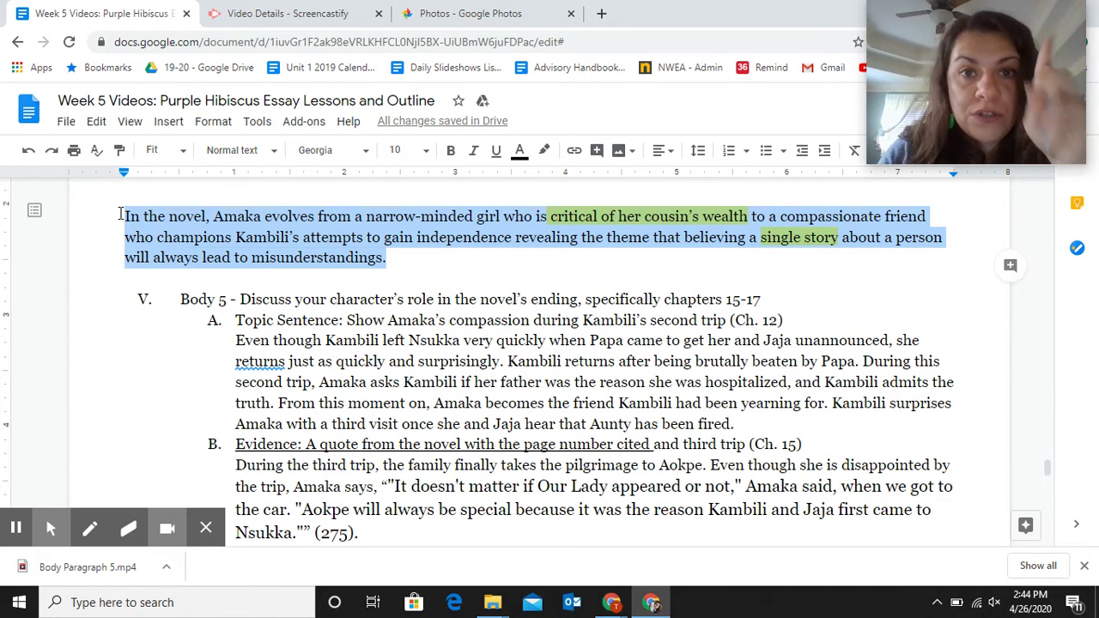
pyautogui.click(120, 214)
pyautogui.scroll(-6, 120, 215)
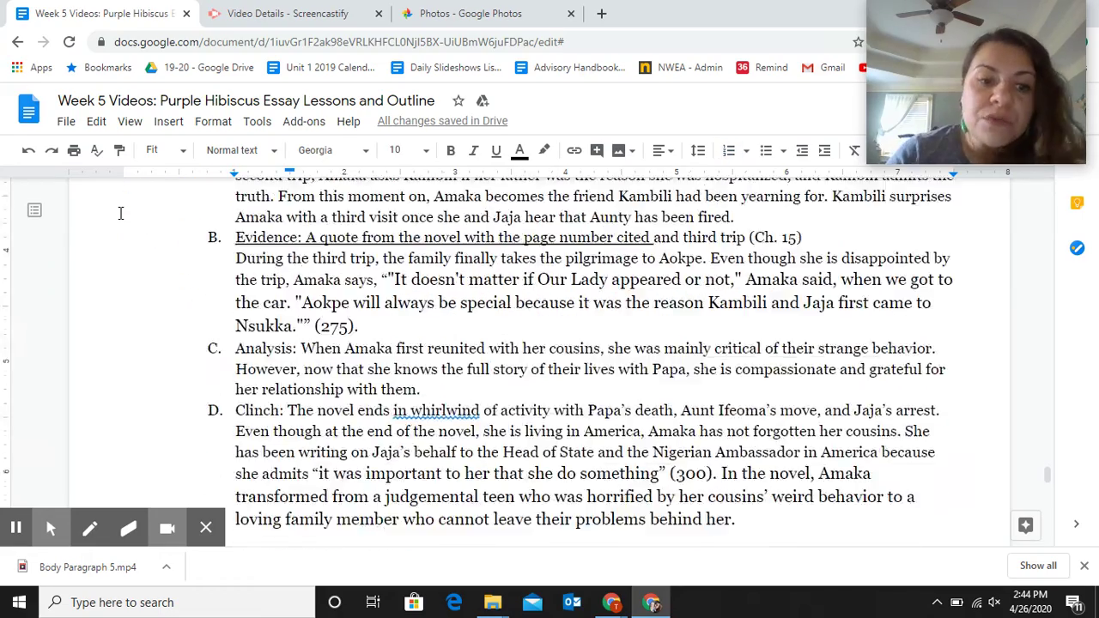
pyautogui.press('Down')
pyautogui.press('Down')
pyautogui.press('Down')
pyautogui.press('Down')
pyautogui.press('Down')
pyautogui.press('Down')
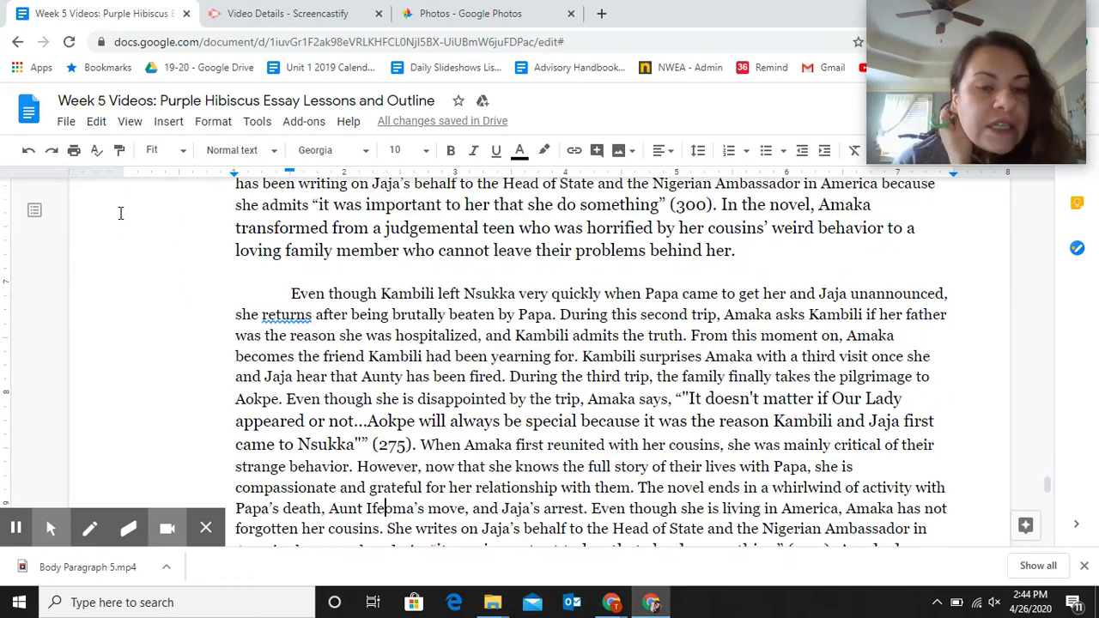
pyautogui.press('Down')
pyautogui.press('Down')
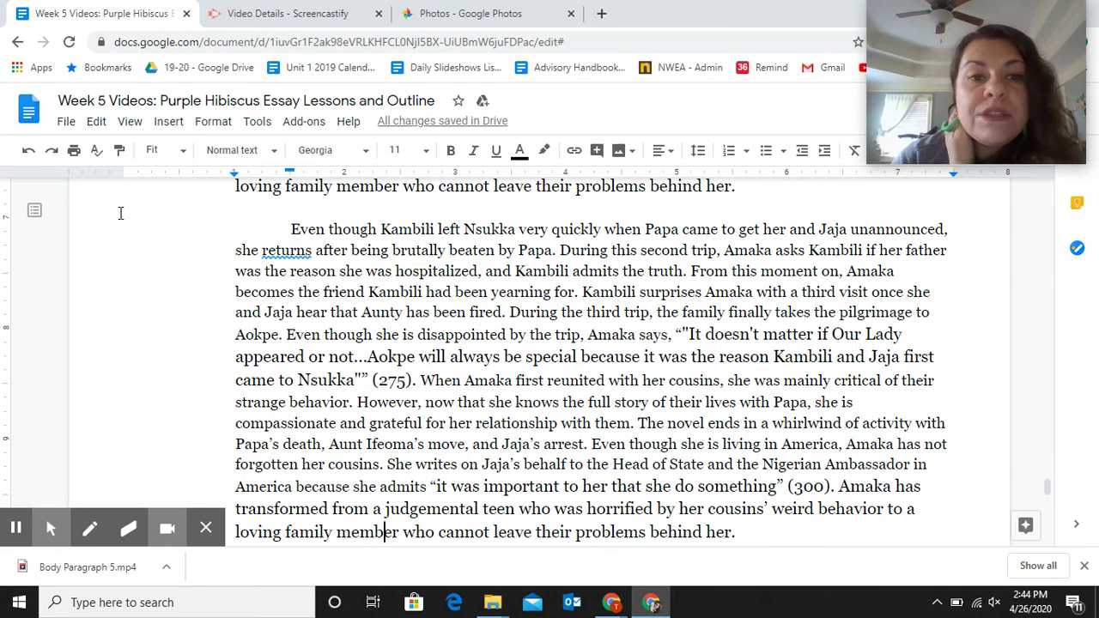
pyautogui.press('Down')
pyautogui.press('Down')
pyautogui.press('Down')
pyautogui.press('Down')
pyautogui.press('Down')
pyautogui.press('Down')
pyautogui.press('Down')
pyautogui.press('Down')
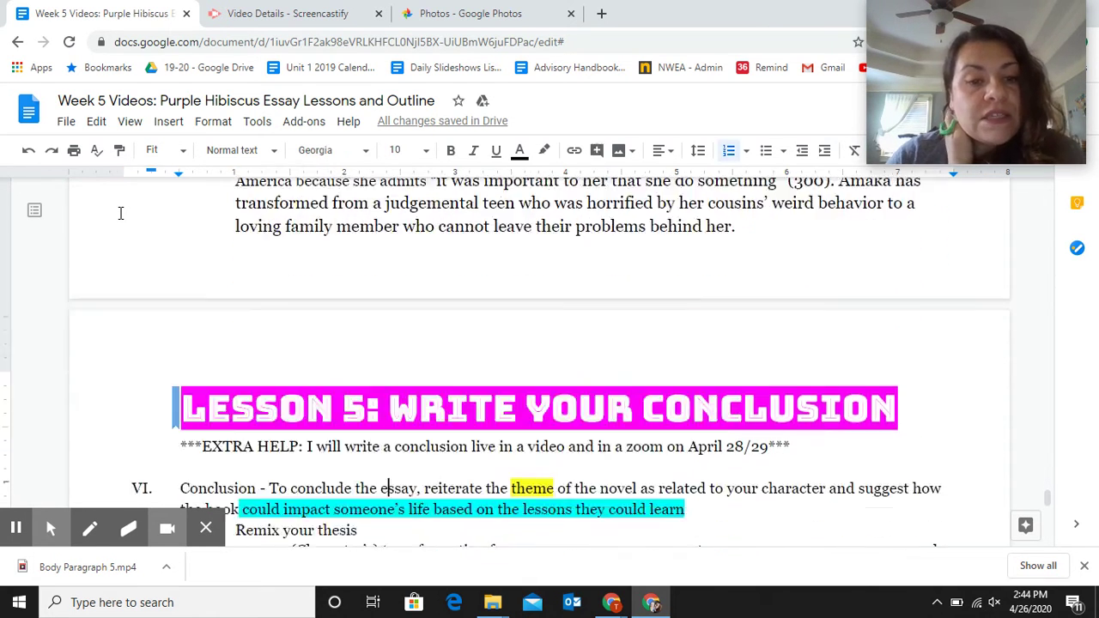
pyautogui.press('Down')
pyautogui.press('Down')
pyautogui.press('Down')
pyautogui.press('Down')
pyautogui.press('Down')
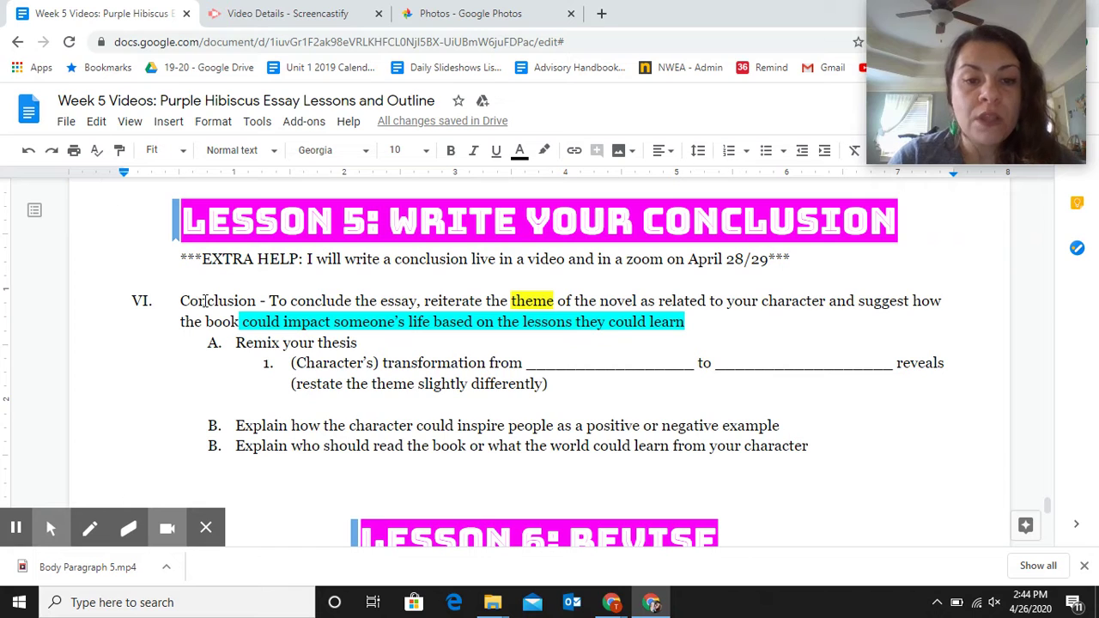
# Step: Paste the 'In the novel' thesis paragraph as a top-level item after the restatement template
pyautogui.click(526, 383)
pyautogui.click(553, 384)
pyautogui.press('Return')
pyautogui.hotkey('shift', 'Tab')
pyautogui.hotkey('shift', 'Tab')
pyautogui.hotkey('ctrl', 'v')
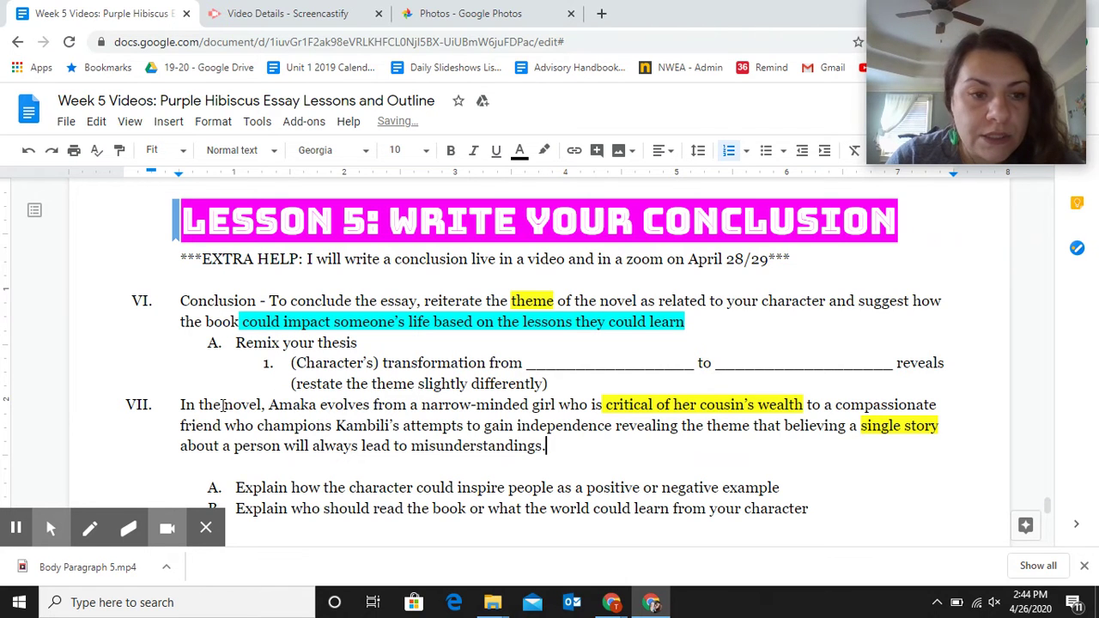
# Step: Remove the VII. and VIII. numbering from the pasted Amaka paragraph and the empty line above
pyautogui.click(180, 404)
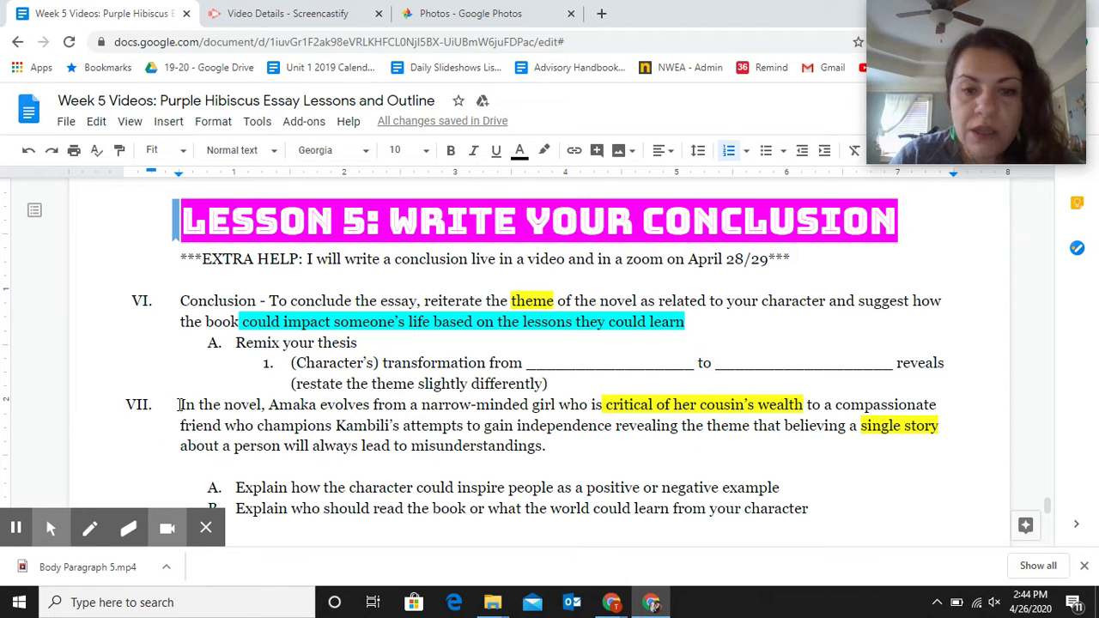
pyautogui.press('Return')
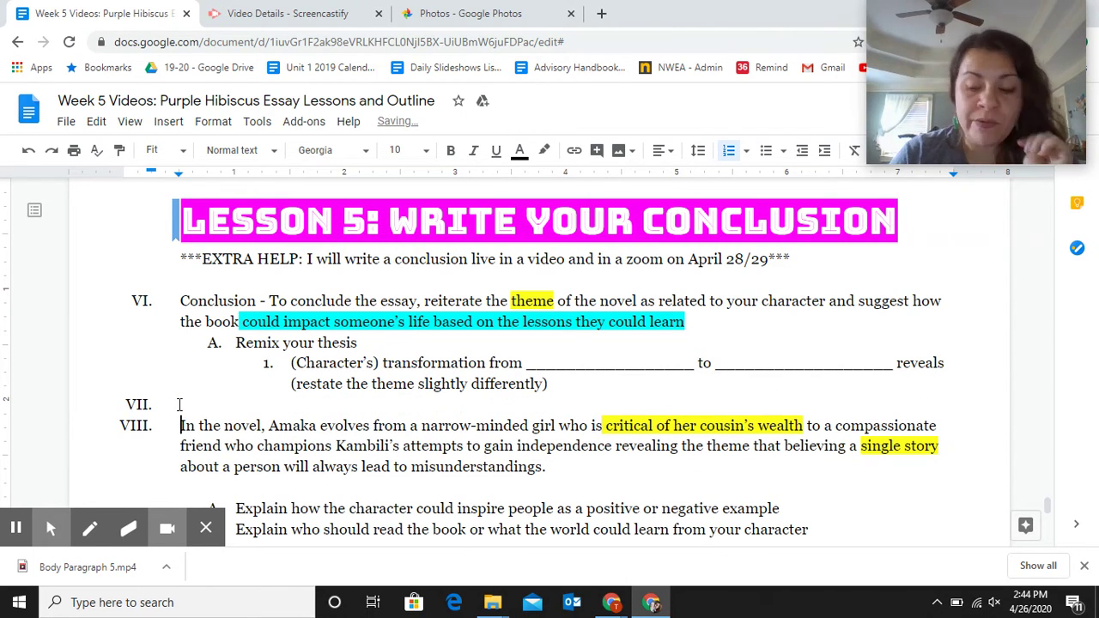
pyautogui.press('BackSpace')
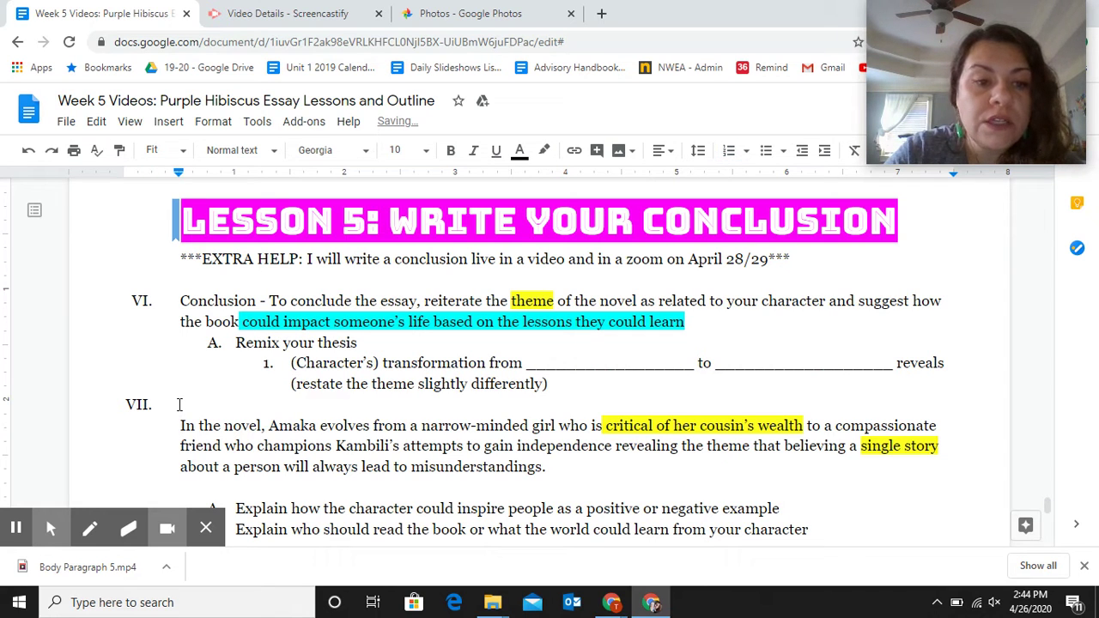
pyautogui.press('Up')
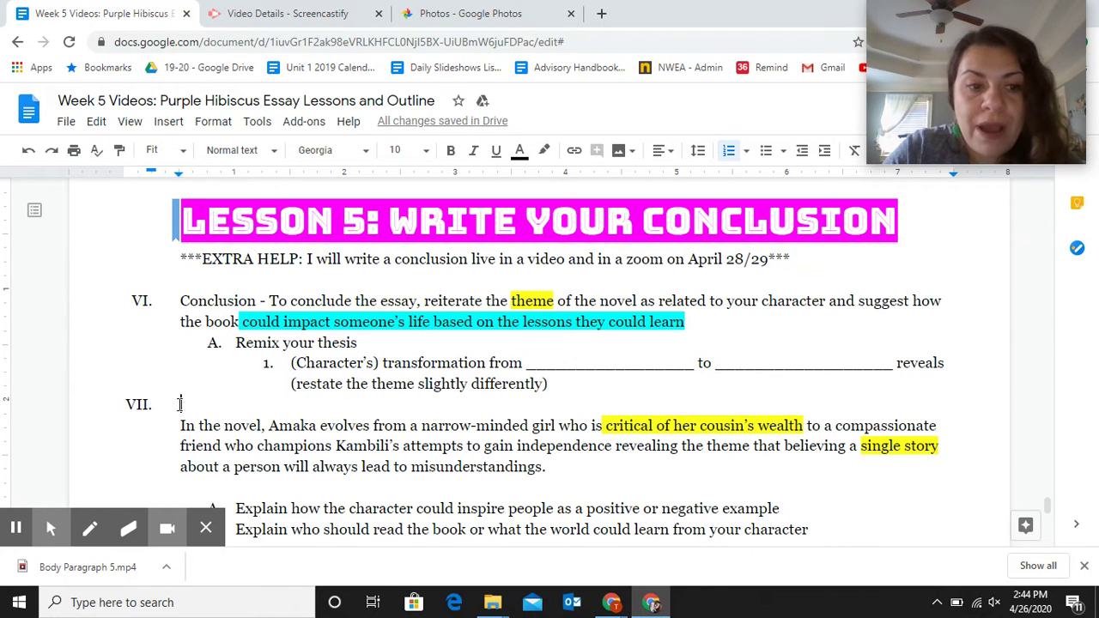
pyautogui.press('BackSpace')
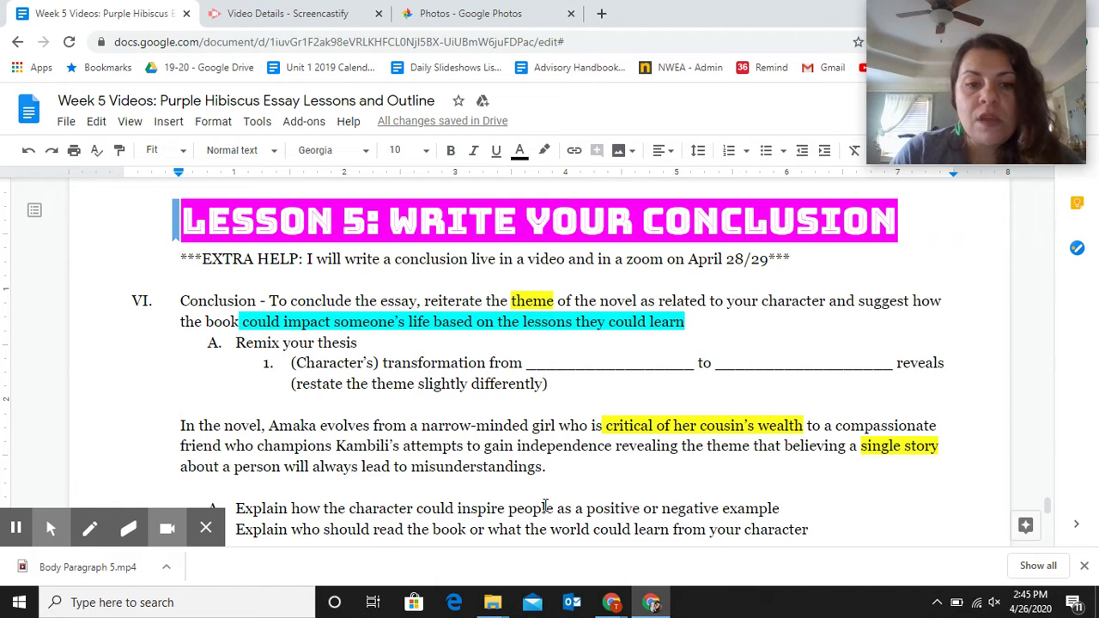
# Step: Add two blank lines and move the theme clause ending 'misunderstandings.' onto its own line
pyautogui.click(583, 466)
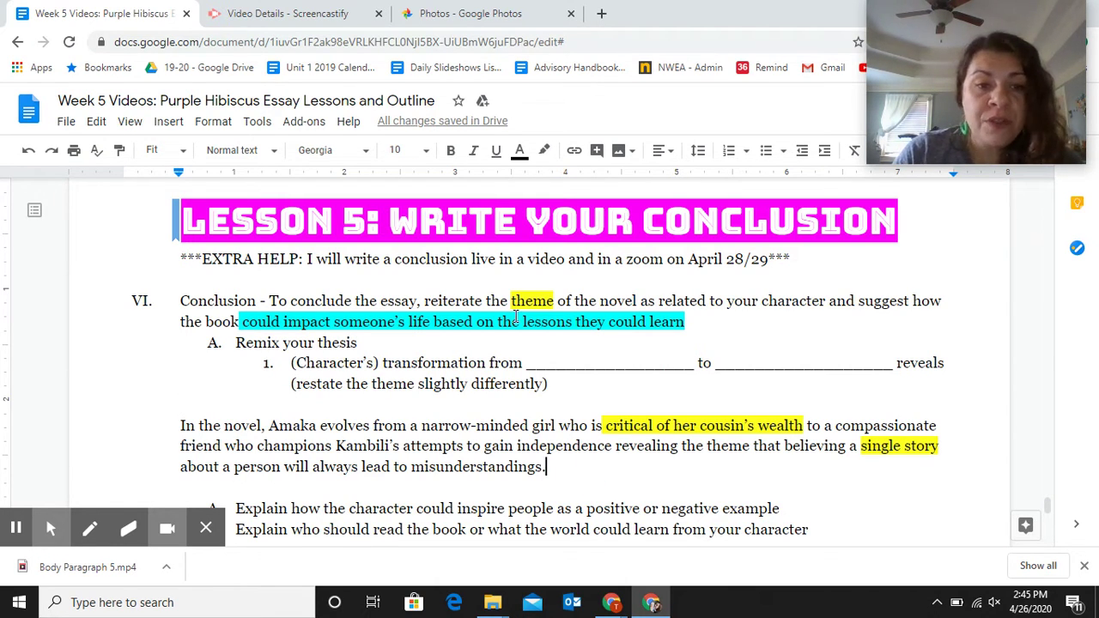
pyautogui.press('Return')
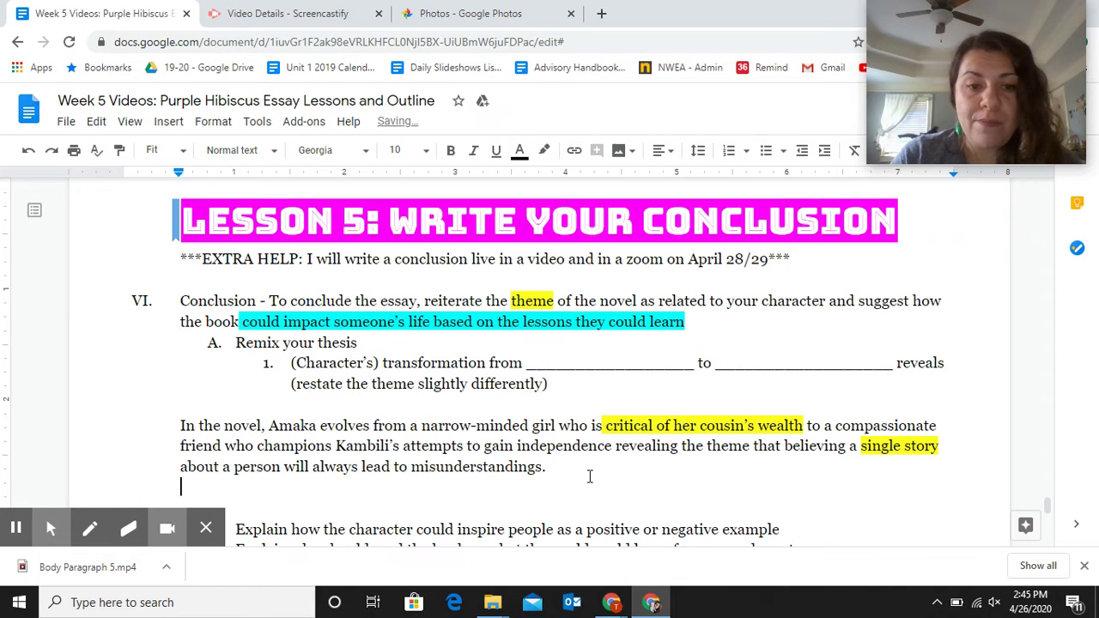
pyautogui.press('Return')
pyautogui.scroll(-1, 589, 476)
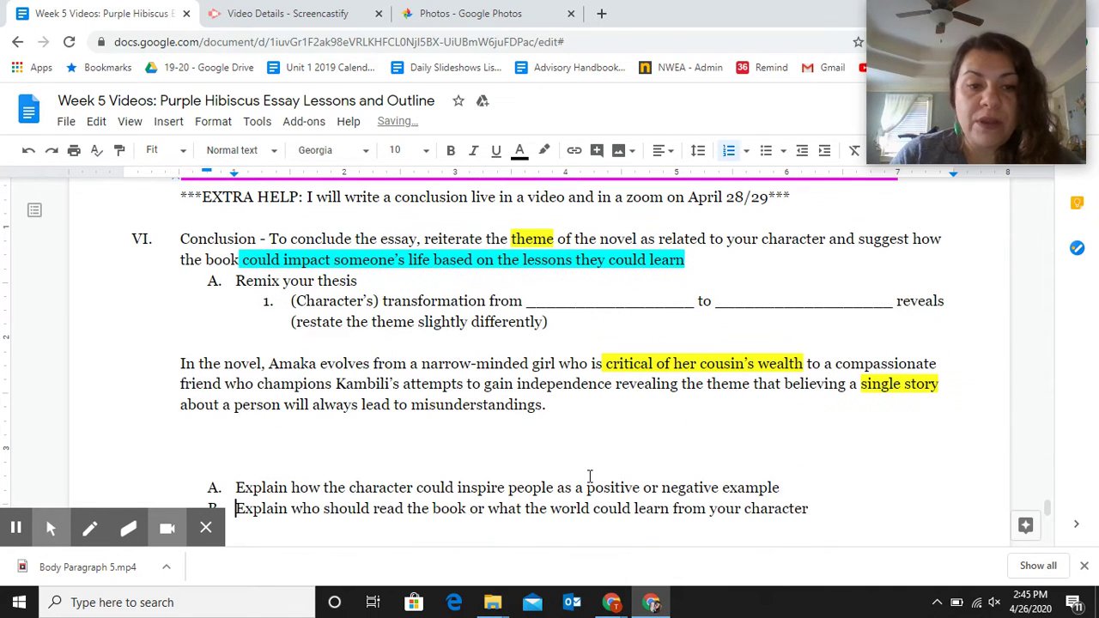
pyautogui.press('Up')
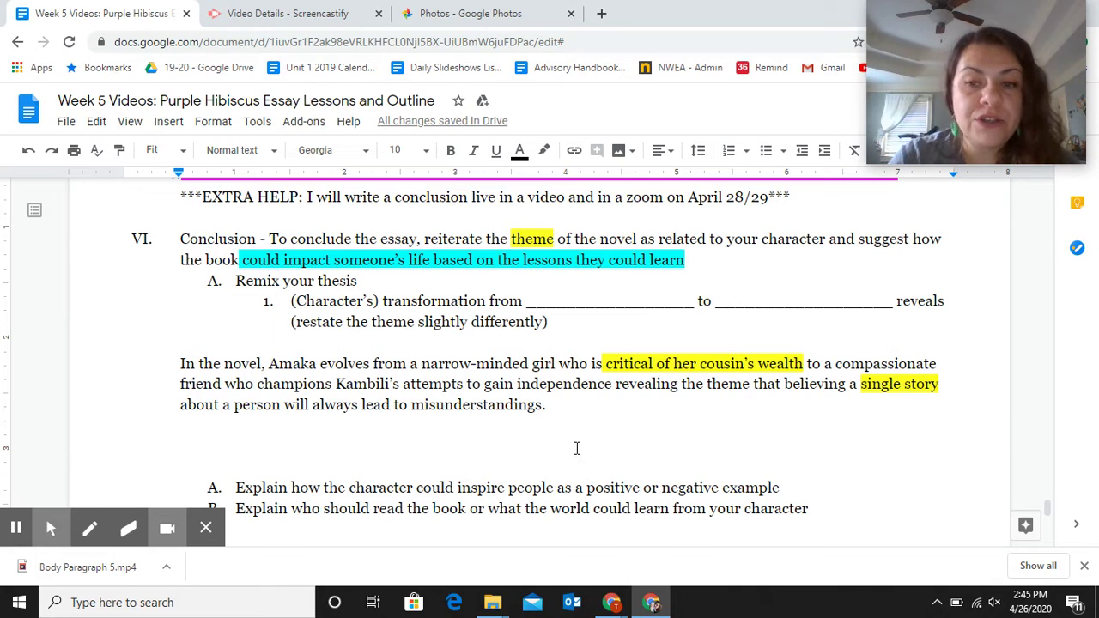
pyautogui.moveTo(707, 386); pyautogui.dragTo(714, 416)
pyautogui.hotkey('ctrl', 'c')
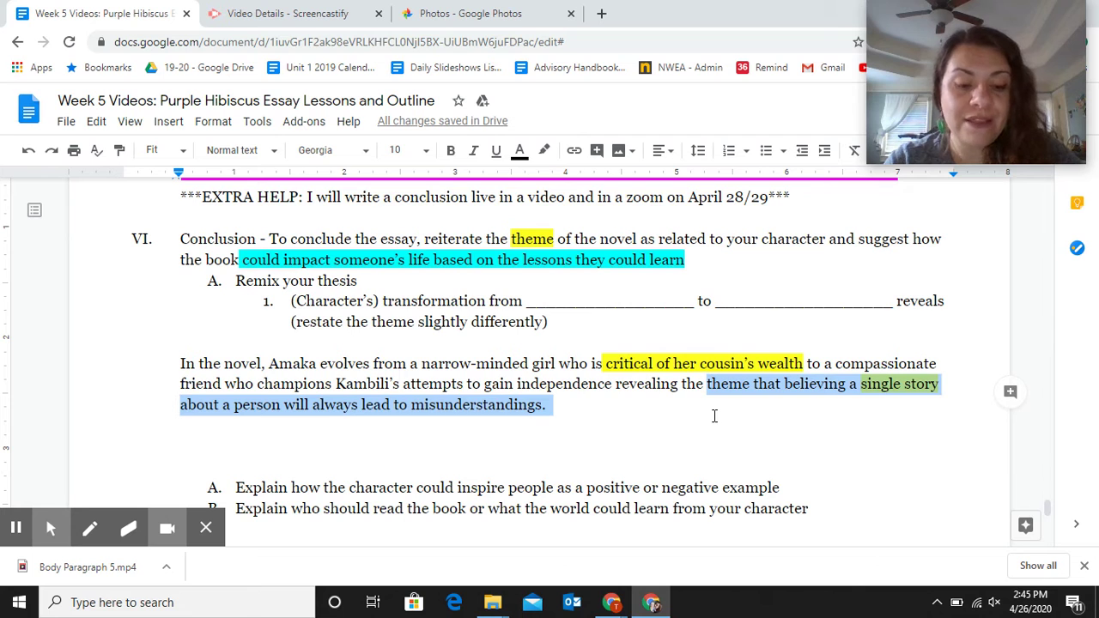
pyautogui.press('BackSpace')
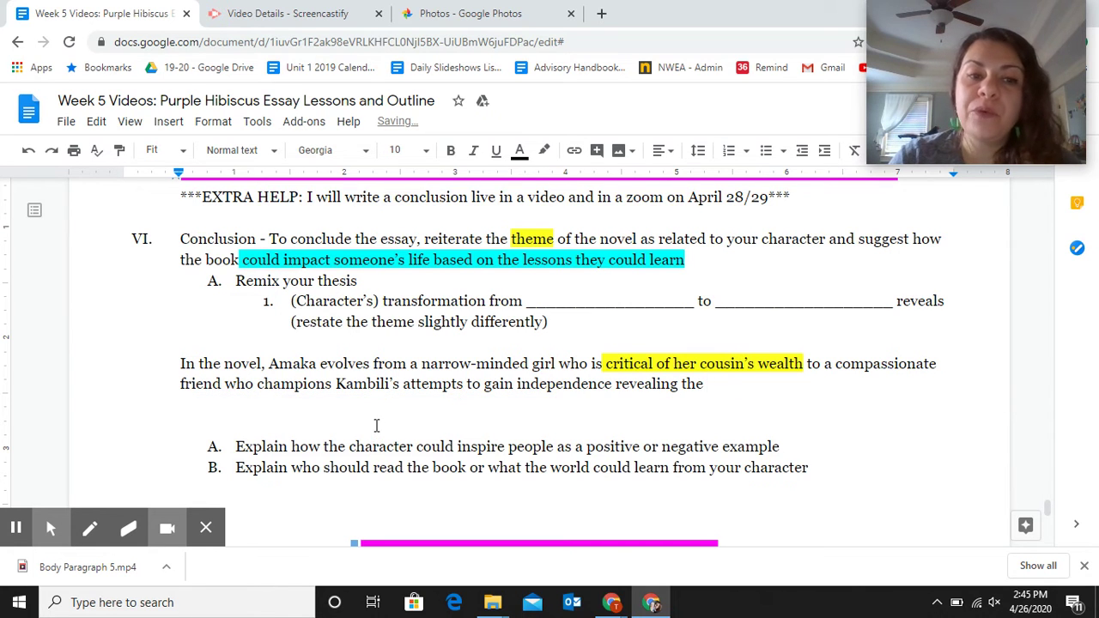
pyautogui.click(376, 424)
pyautogui.hotkey('ctrl', 'v')
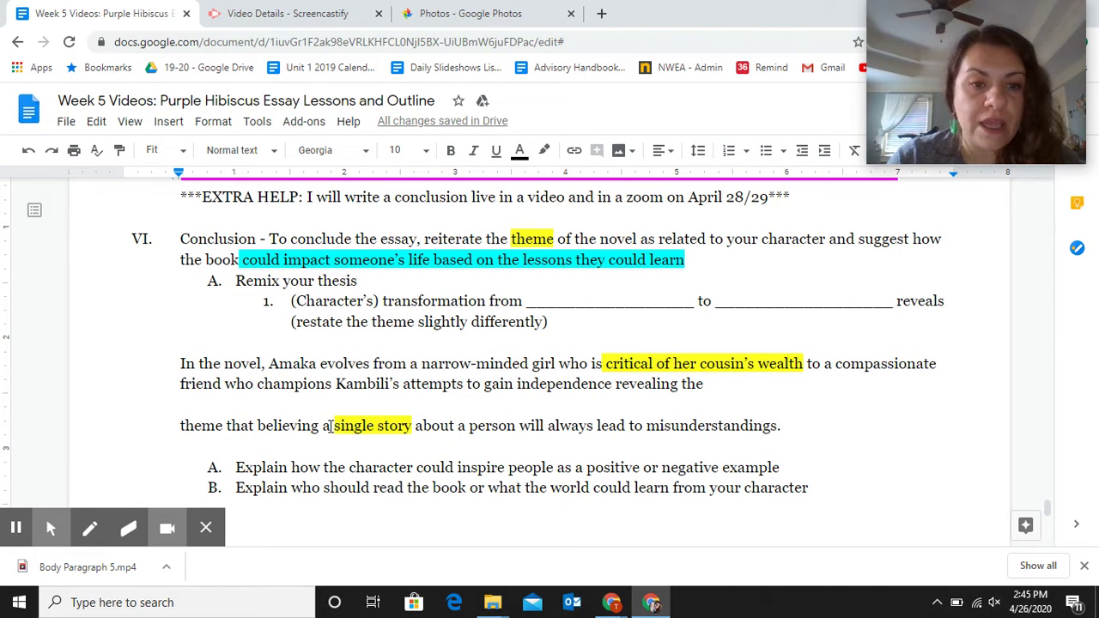
# Step: Replace the clause's opening 'theme that believing a' with 'At the beginning of the novel, Amaka believed a'
pyautogui.click(329, 425)
pyautogui.moveTo(298, 425); pyautogui.dragTo(182, 421)
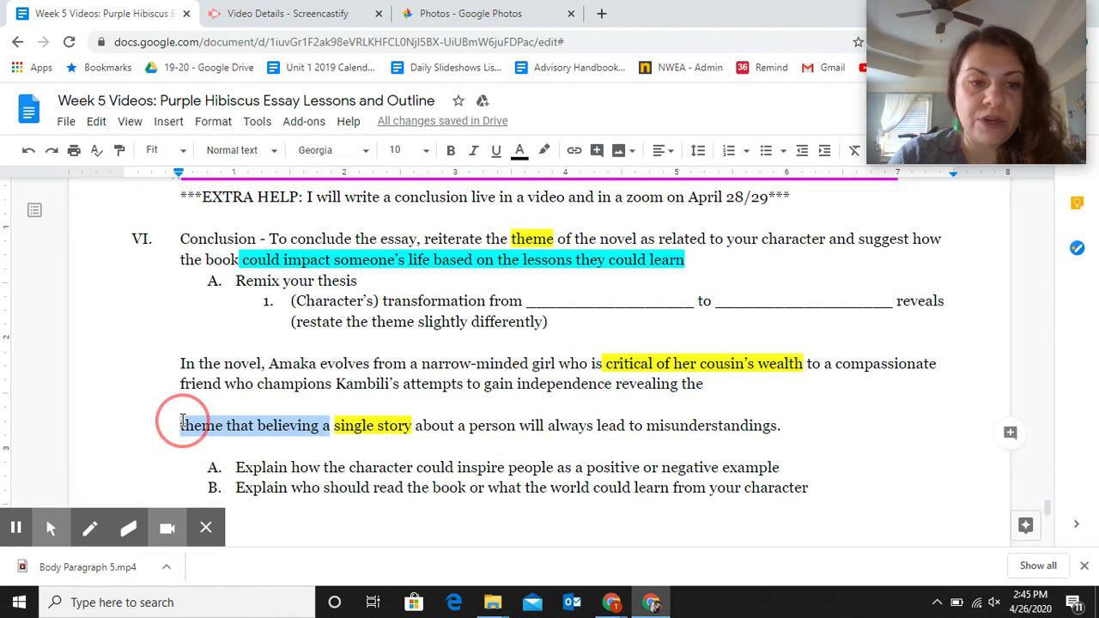
pyautogui.write('At the ')
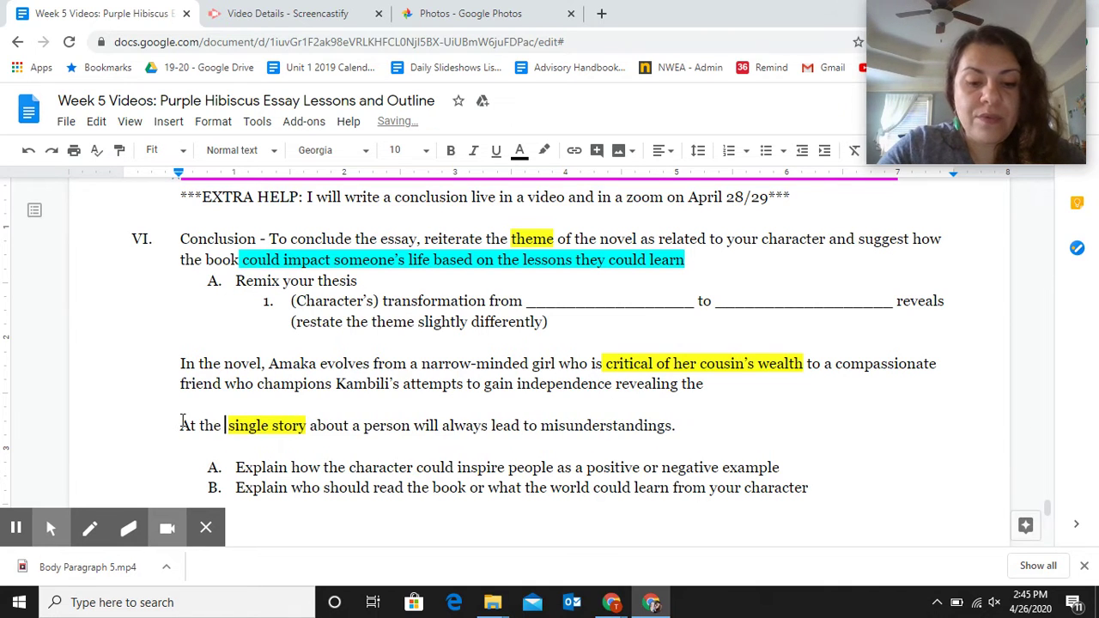
pyautogui.write('beginnin')
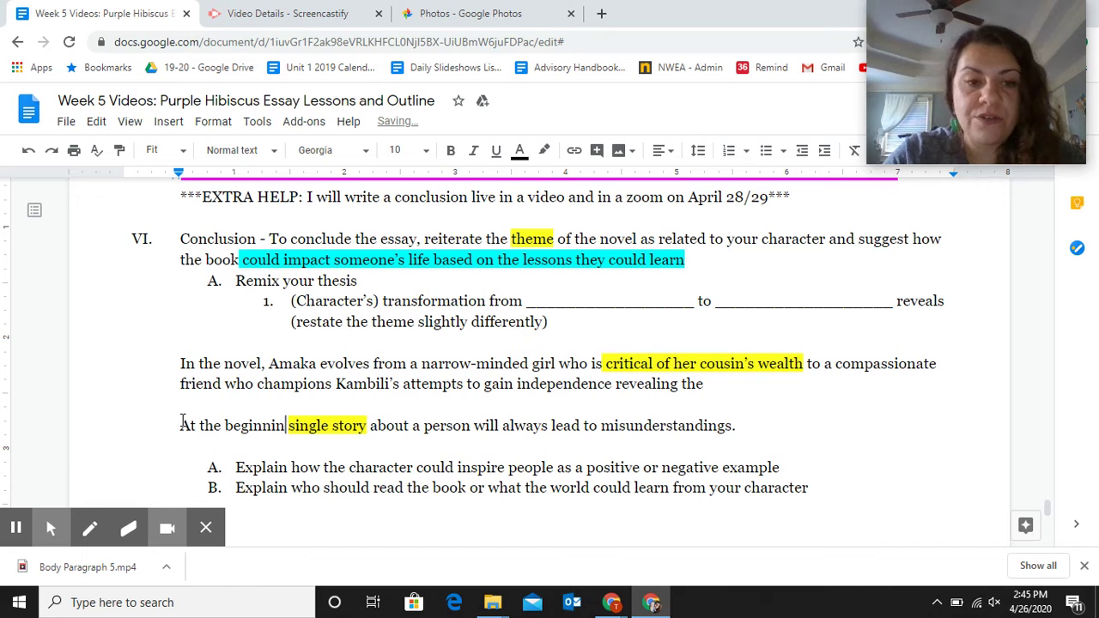
pyautogui.write('g of the n')
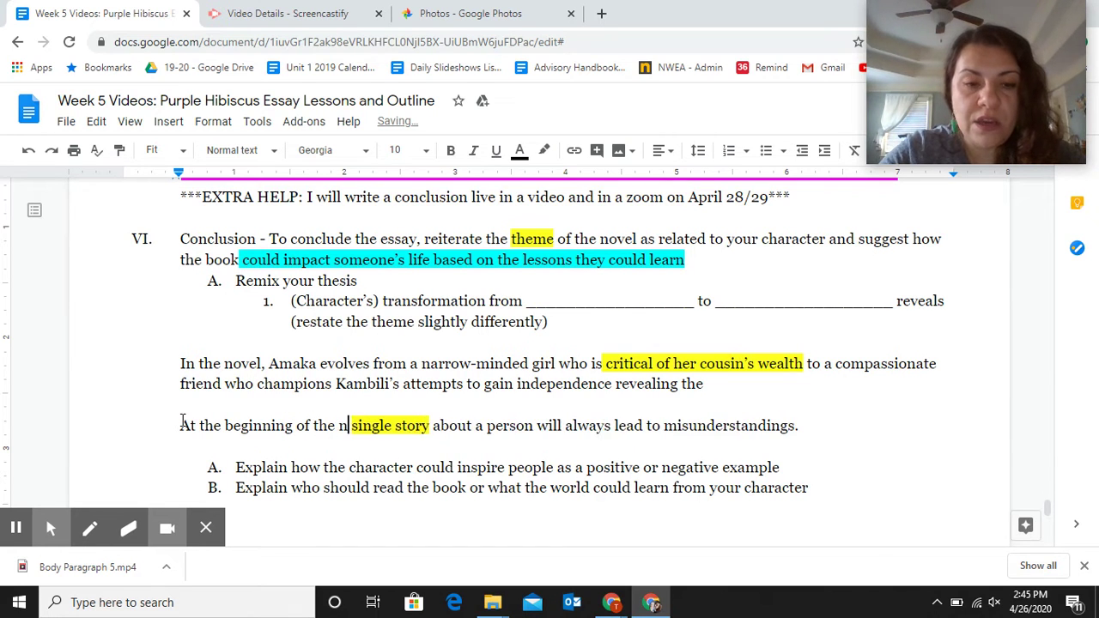
pyautogui.write('ovel, Ama')
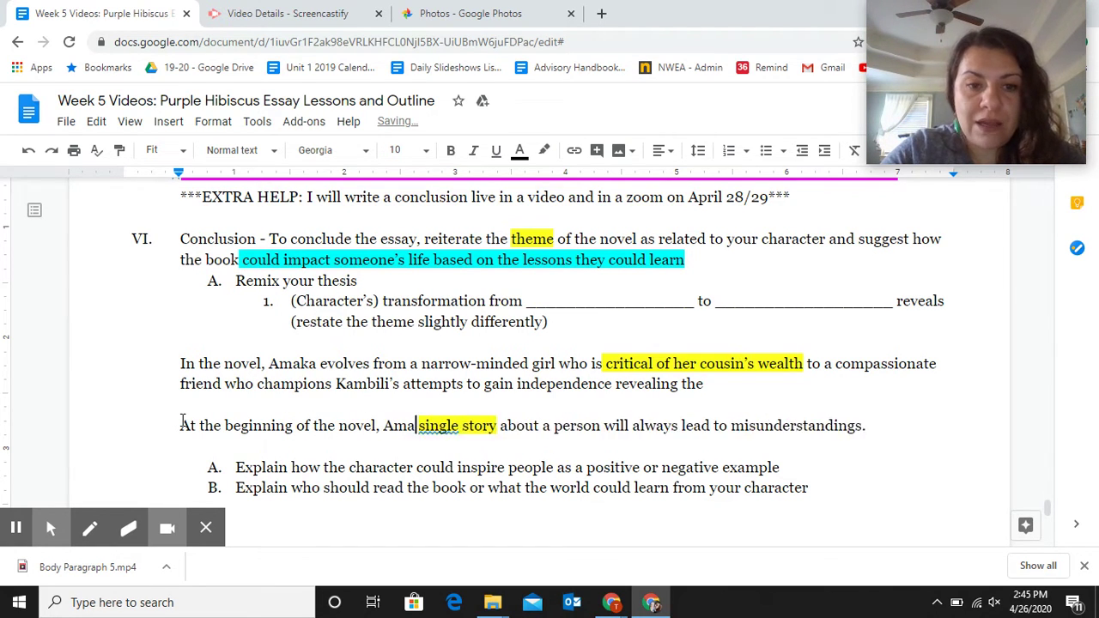
pyautogui.write('ka')
pyautogui.press('BackSpace')
pyautogui.press('BackSpace')
pyautogui.press('BackSpace')
pyautogui.write('aka believe')
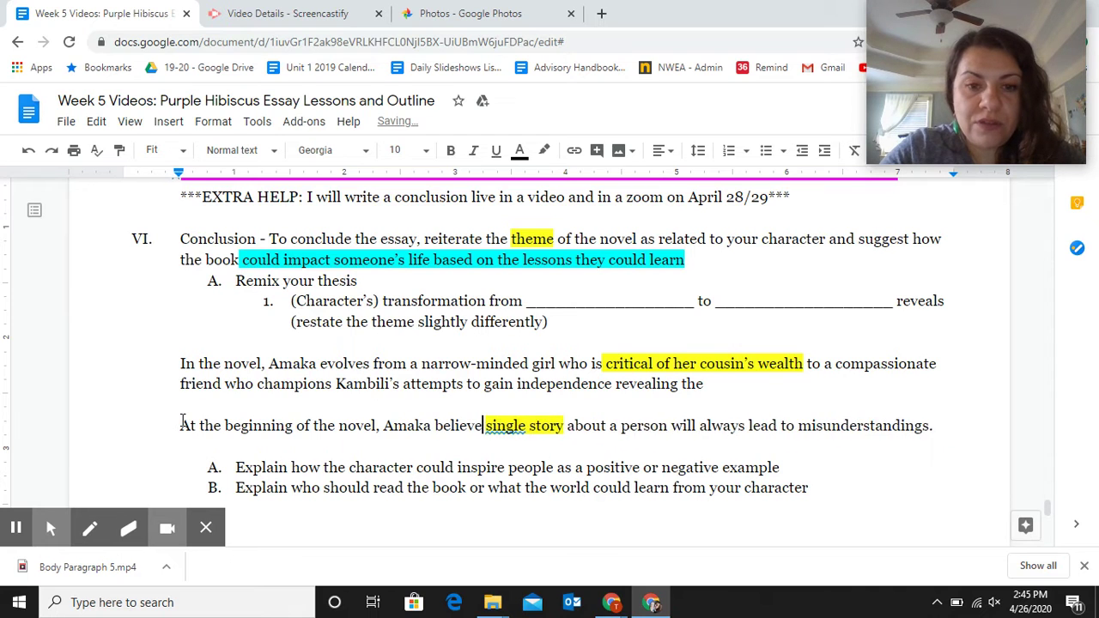
pyautogui.write('d a')
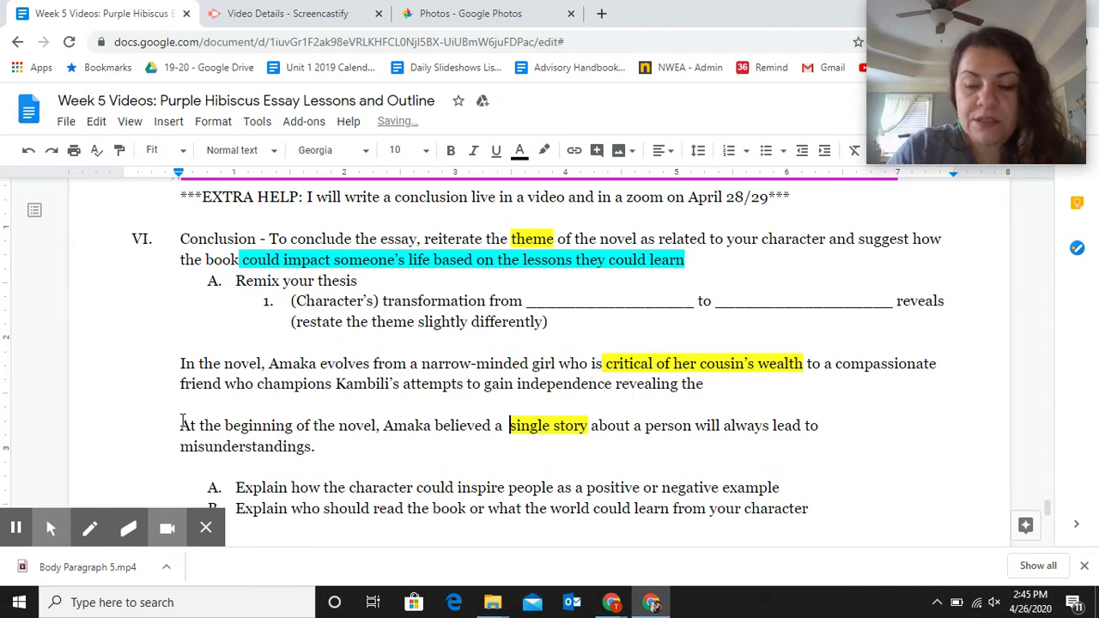
pyautogui.press('Delete')
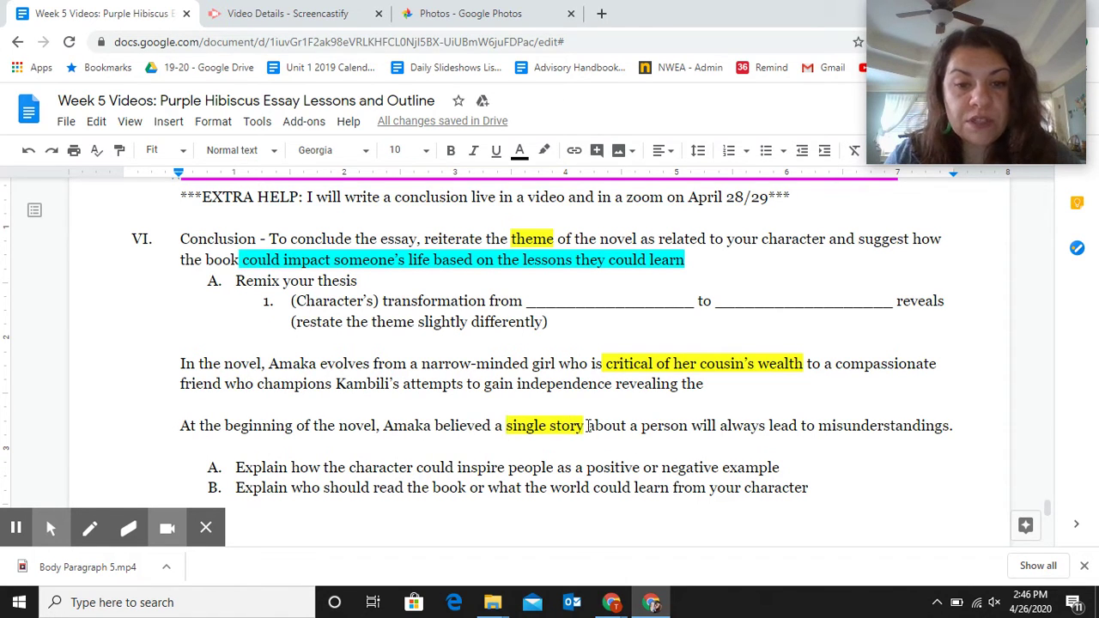
# Step: Change 'a person' to 'Kambili, which', 'will always lead' to 'led', and add 'a' before misunderstanding
pyautogui.click(636, 428)
pyautogui.moveTo(631, 428); pyautogui.dragTo(693, 429)
pyautogui.press('BackSpace')
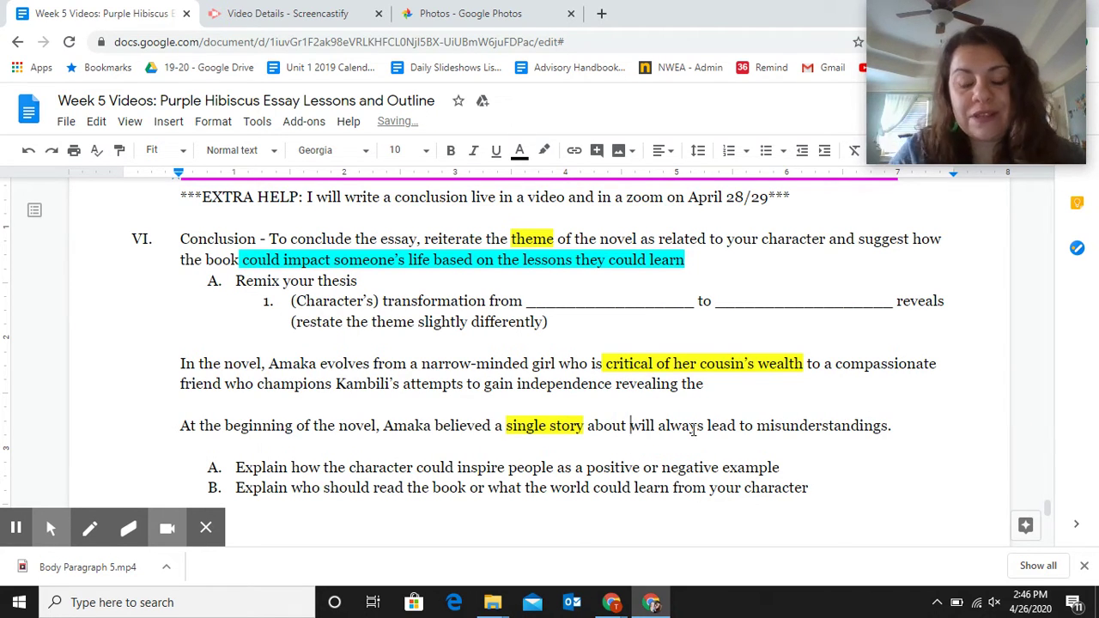
pyautogui.write('Kambili, which')
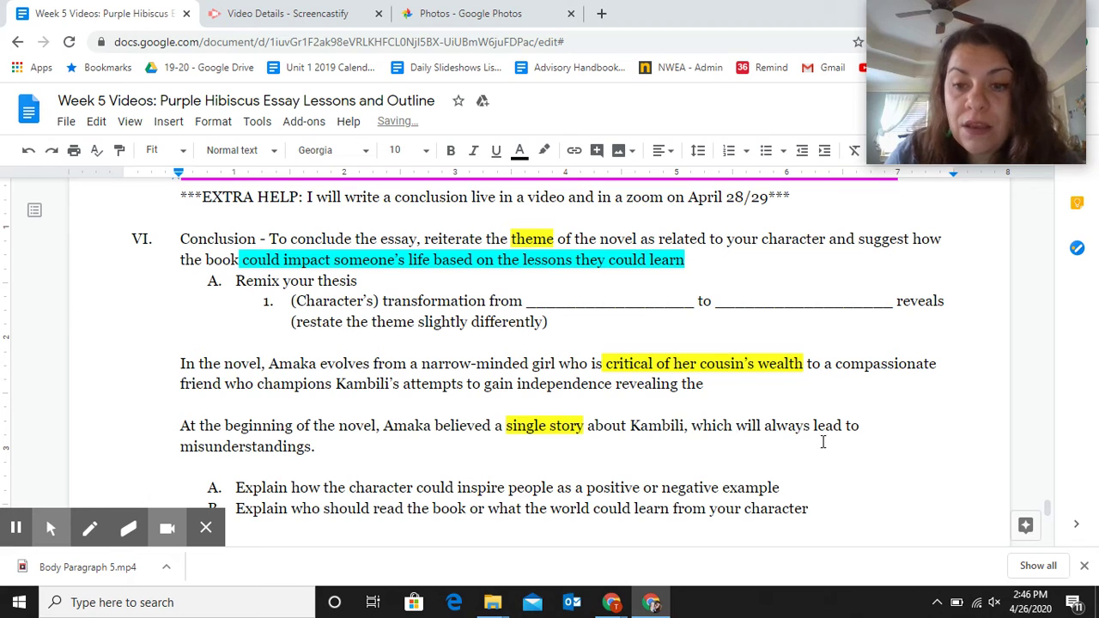
pyautogui.moveTo(805, 428); pyautogui.dragTo(748, 427)
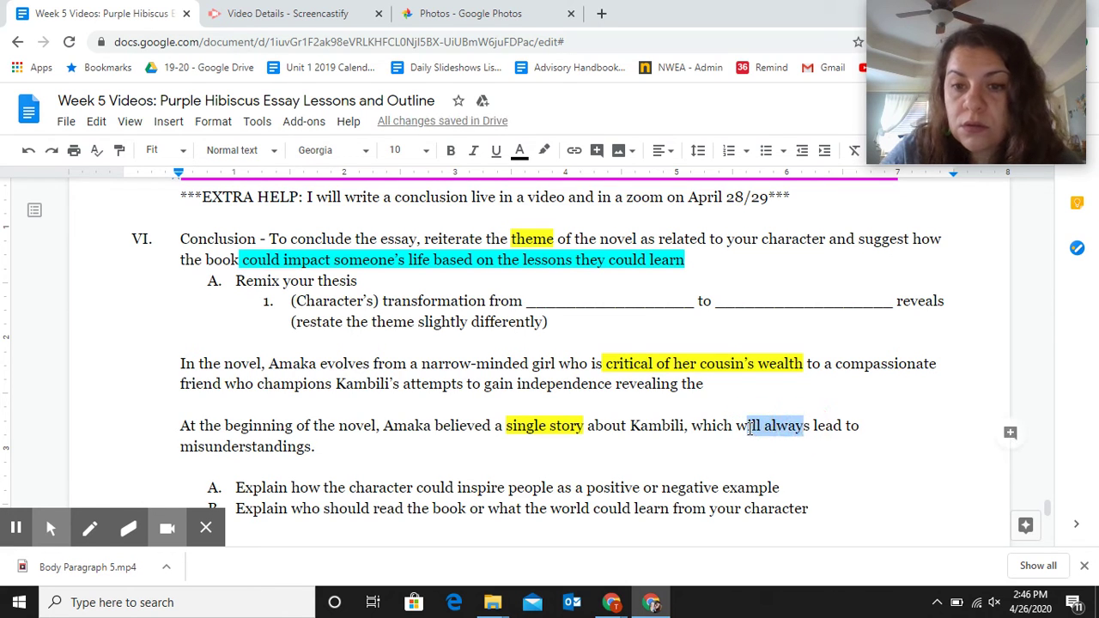
pyautogui.press('BackSpace')
pyautogui.press('BackSpace')
pyautogui.press('Right')
pyautogui.press('BackSpace')
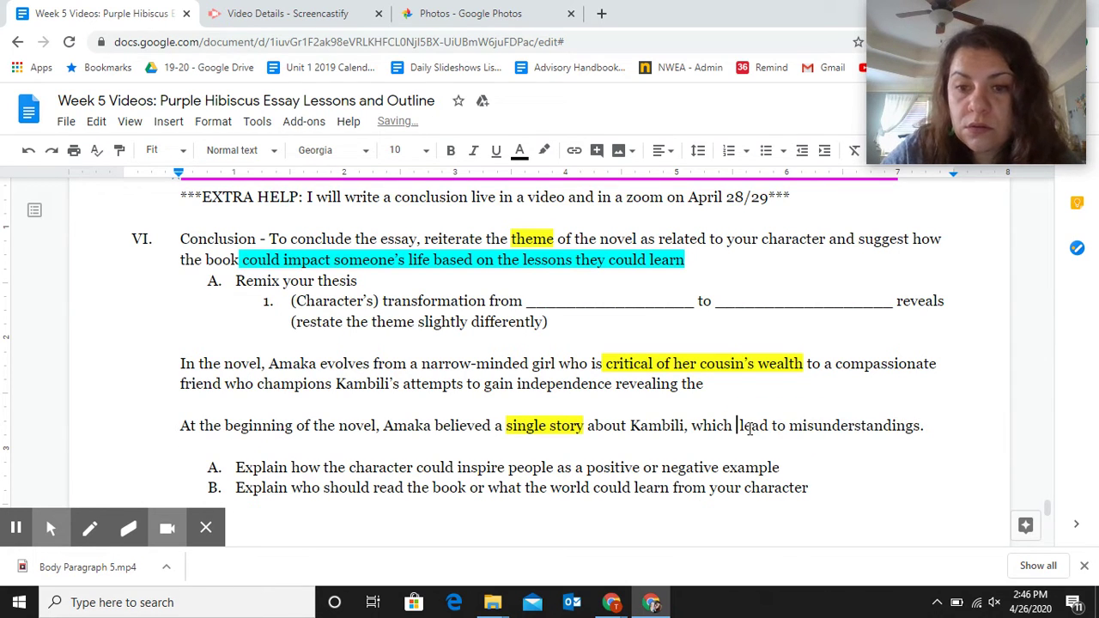
pyautogui.press('BackSpace')
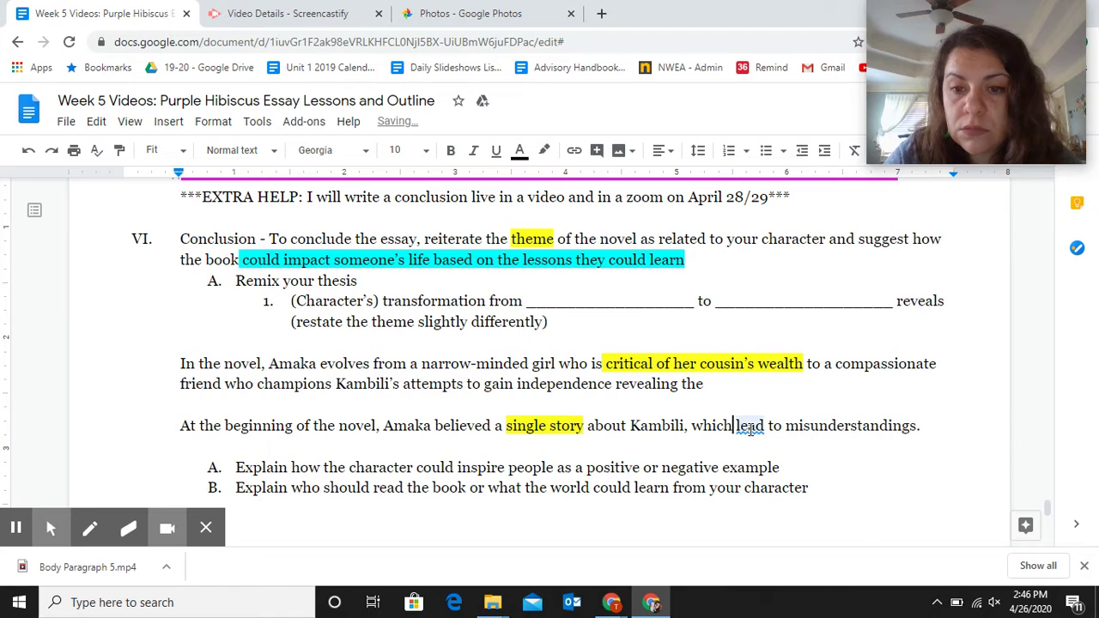
pyautogui.click(751, 429)
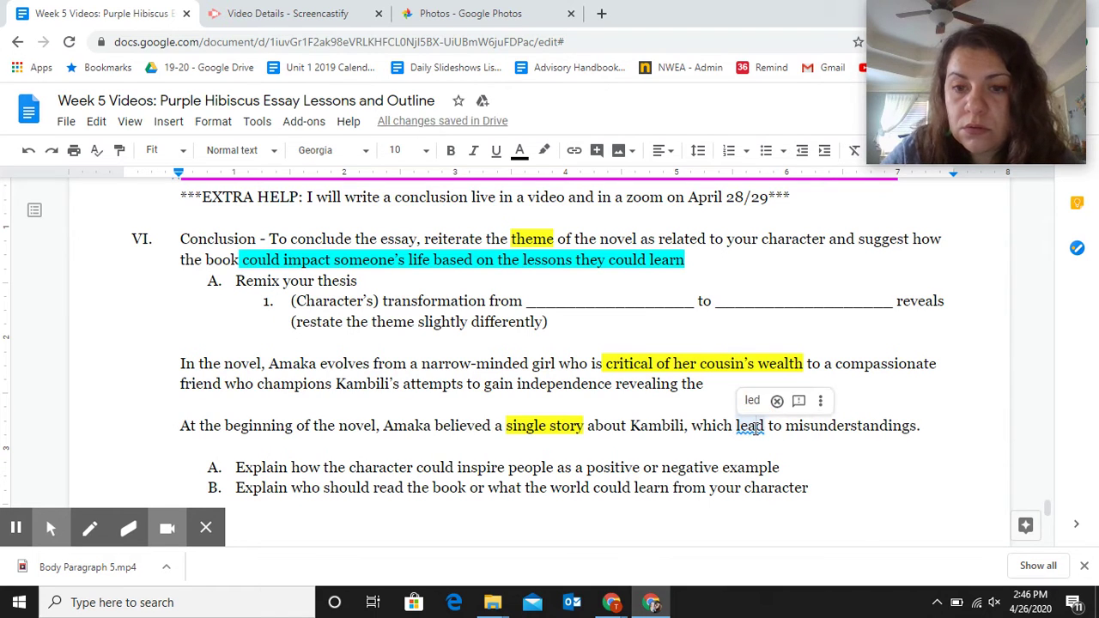
pyautogui.press('Delete')
pyautogui.click(779, 427)
pyautogui.write('a')
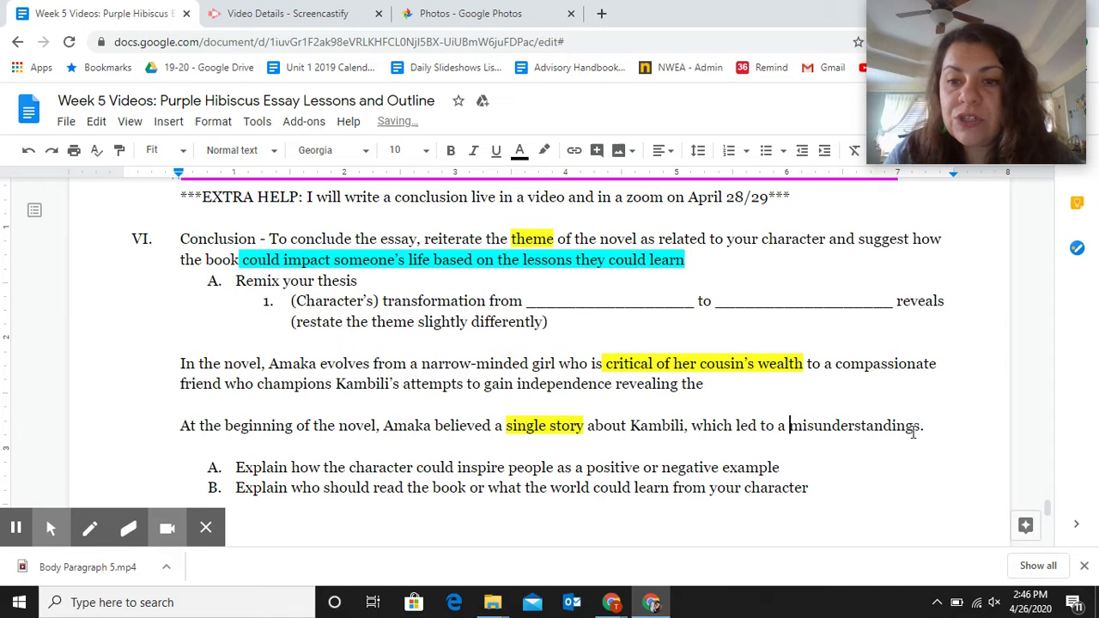
# Step: Extend the sentence with 'of Kambili's personality and prevented the cousins from bonding until Amaka'
pyautogui.click(933, 428)
pyautogui.press('BackSpace')
pyautogui.press('BackSpace')
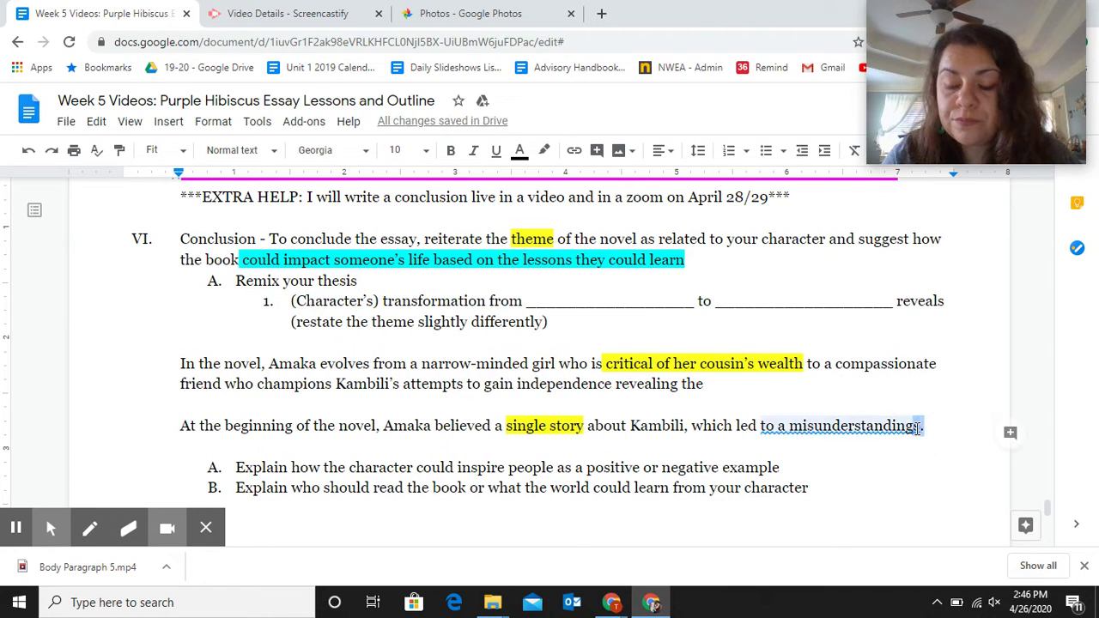
pyautogui.write("pf Kambili'")
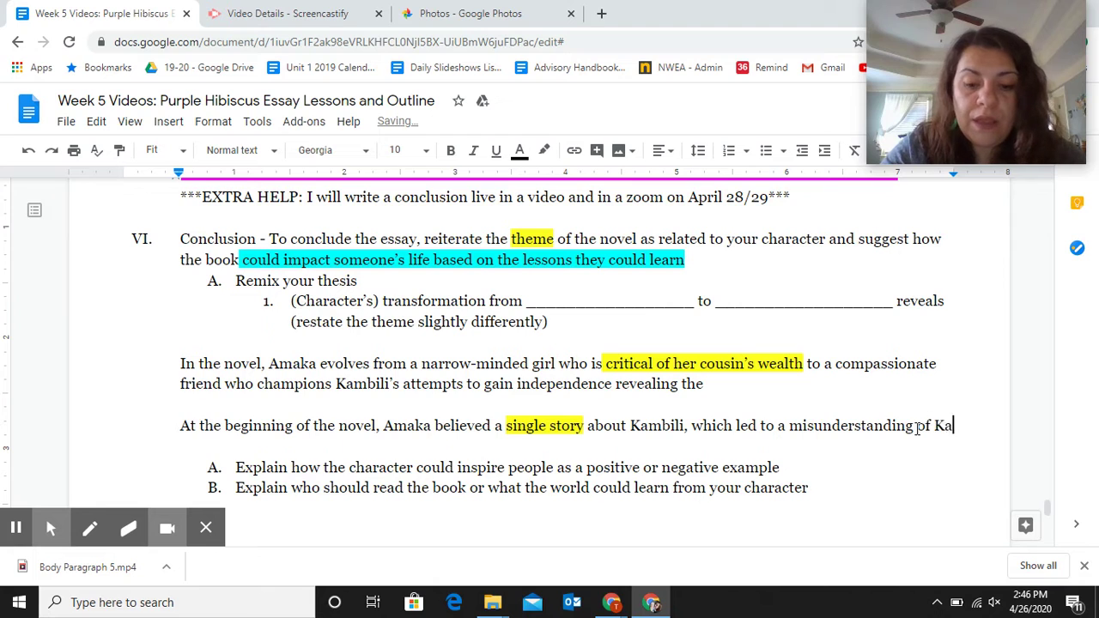
pyautogui.write('s ')
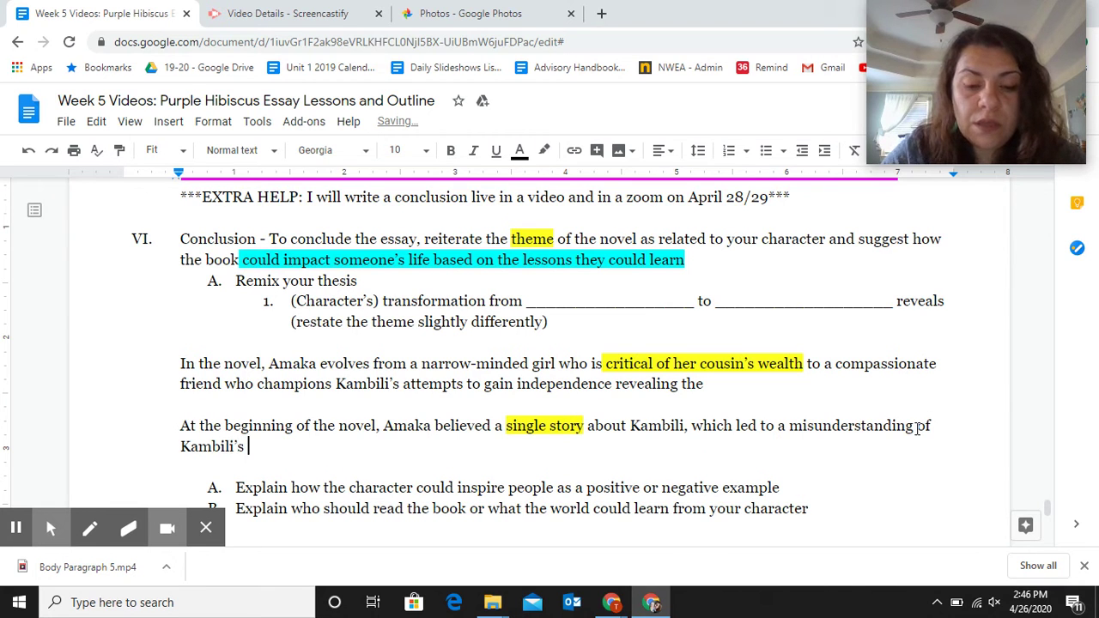
pyautogui.write('personality a')
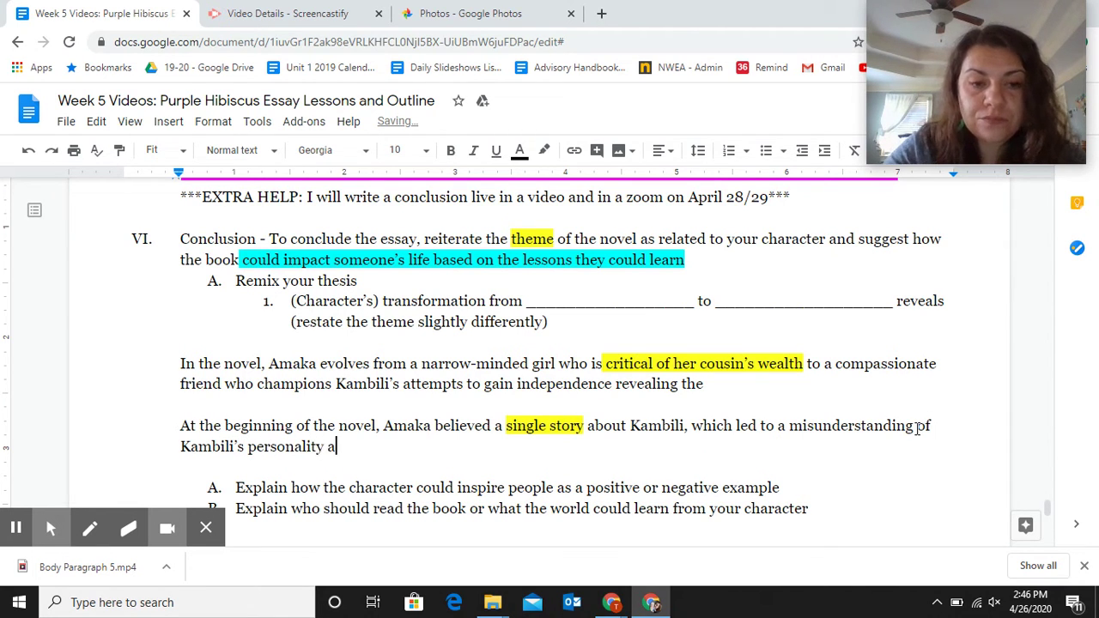
pyautogui.write('nd preven')
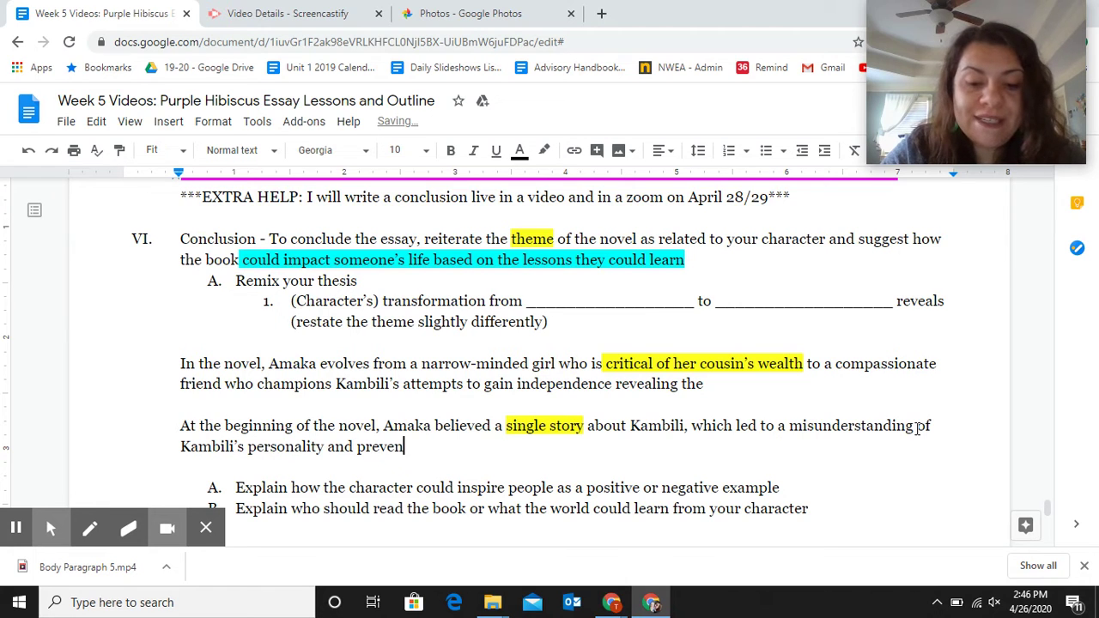
pyautogui.write('ted the cousing')
pyautogui.press('BackSpace')
pyautogui.write('s from bonding until')
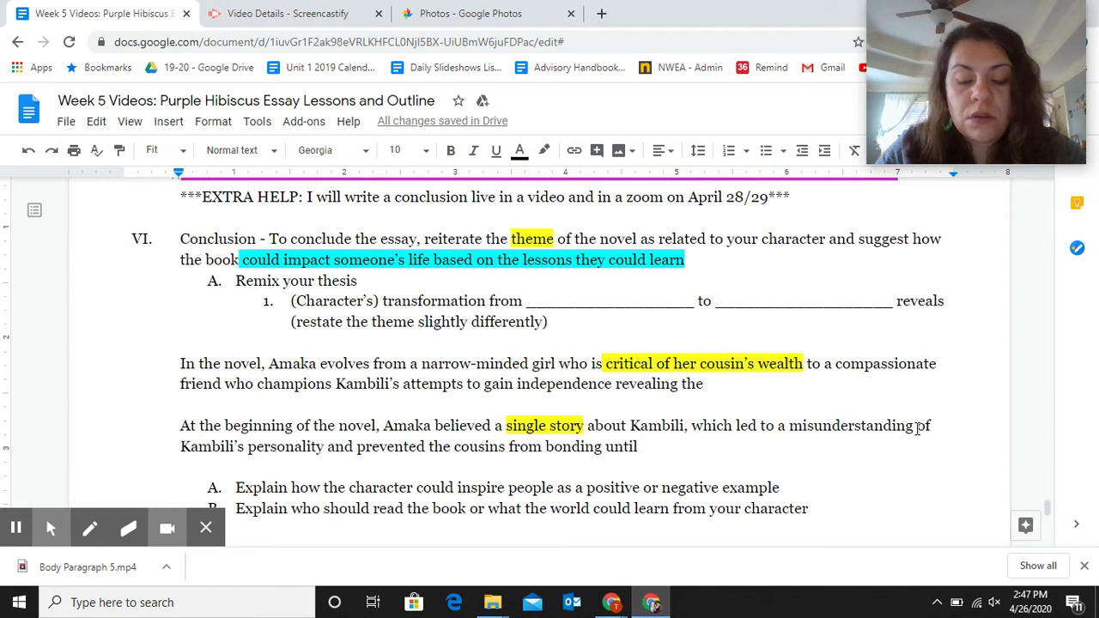
pyautogui.write('Amka')
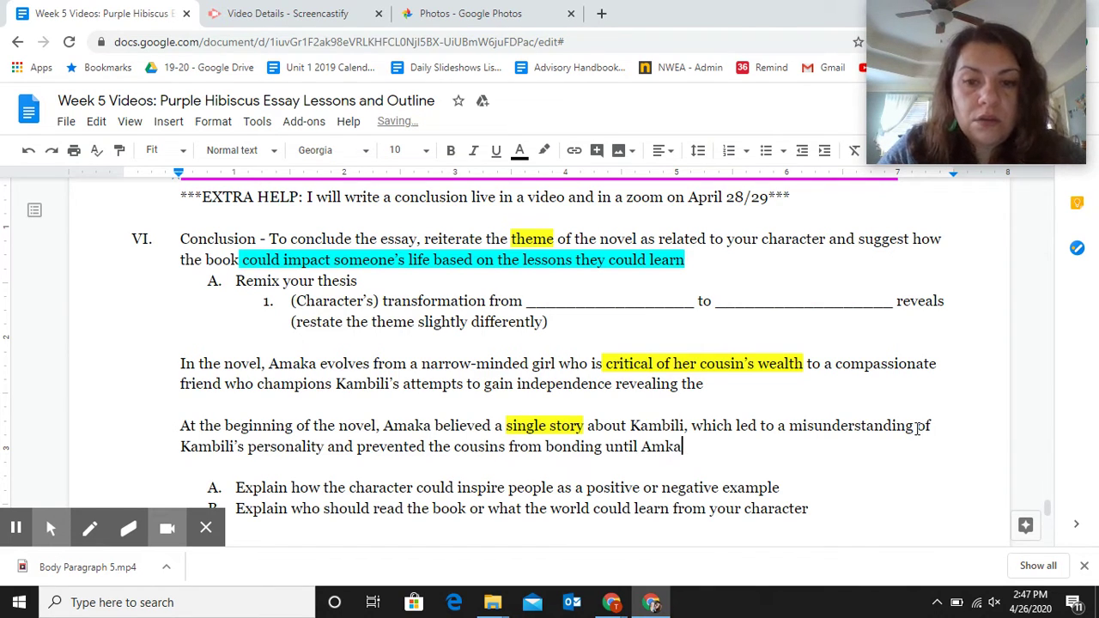
pyautogui.press('BackSpace')
pyautogui.press('BackSpace')
pyautogui.write('aka')
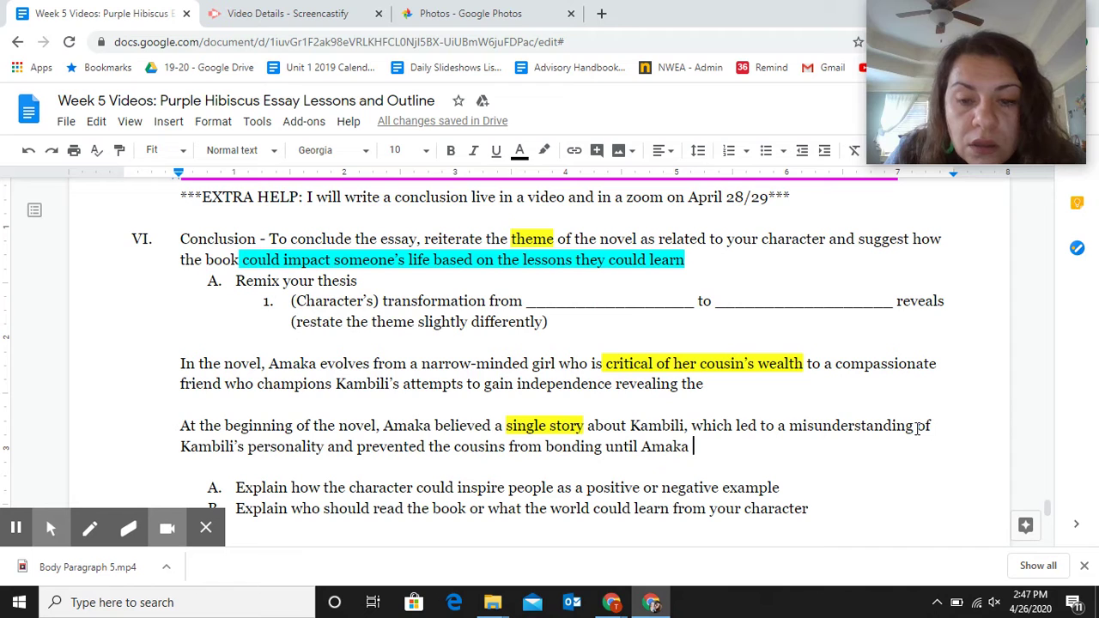
# Step: Show the dictionary definition, synonyms and antonyms for 'compassionate'
pyautogui.rightClick(889, 365)
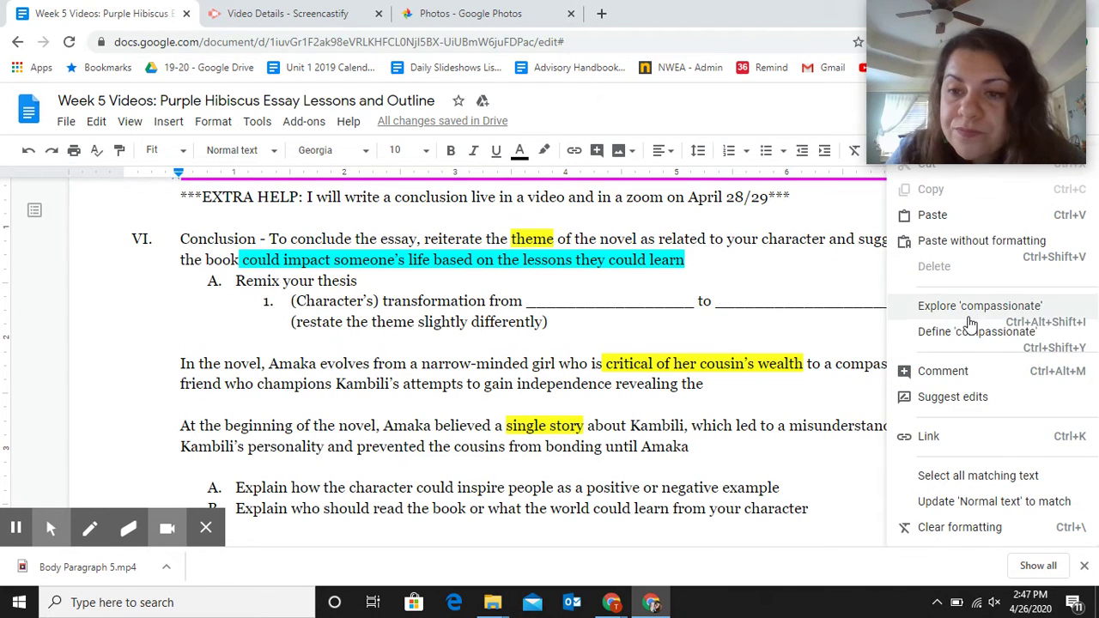
pyautogui.click(973, 337)
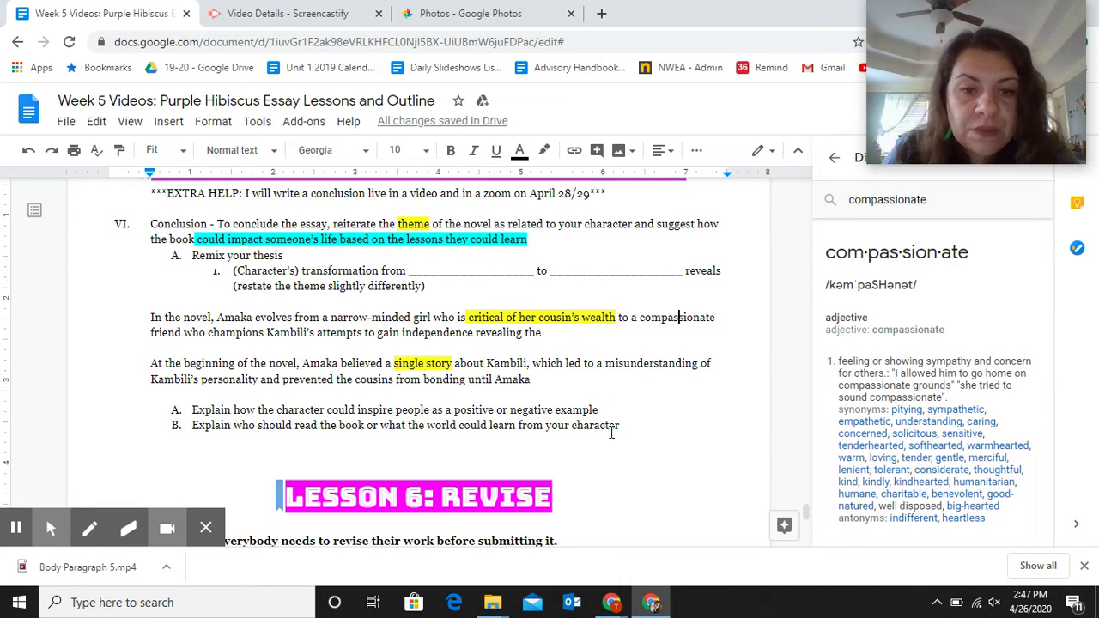
# Step: Finish the sentence after 'until Amaka' with 'finally gained insight into her cousin's life and was able to feel sympathy'
pyautogui.click(534, 379)
pyautogui.write('f')
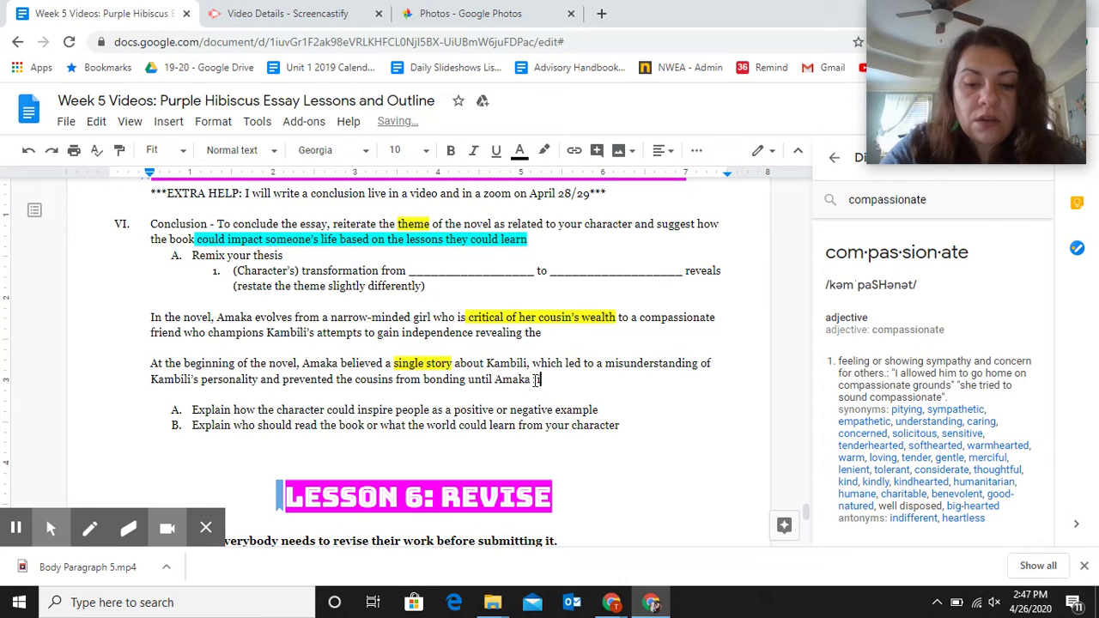
pyautogui.write('inally gained')
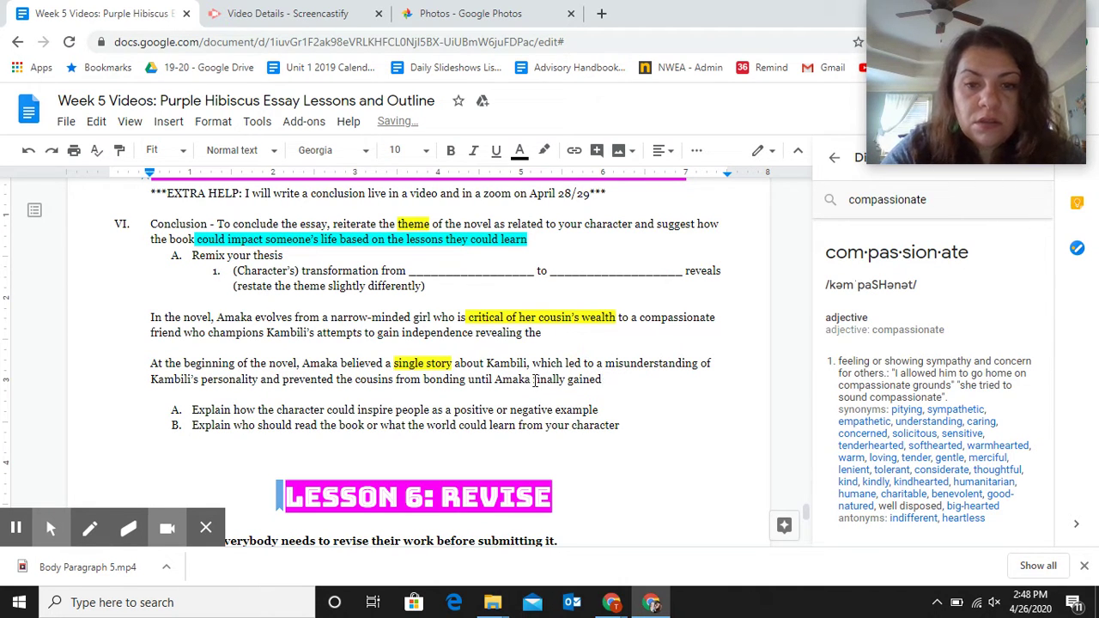
pyautogui.write(' insi')
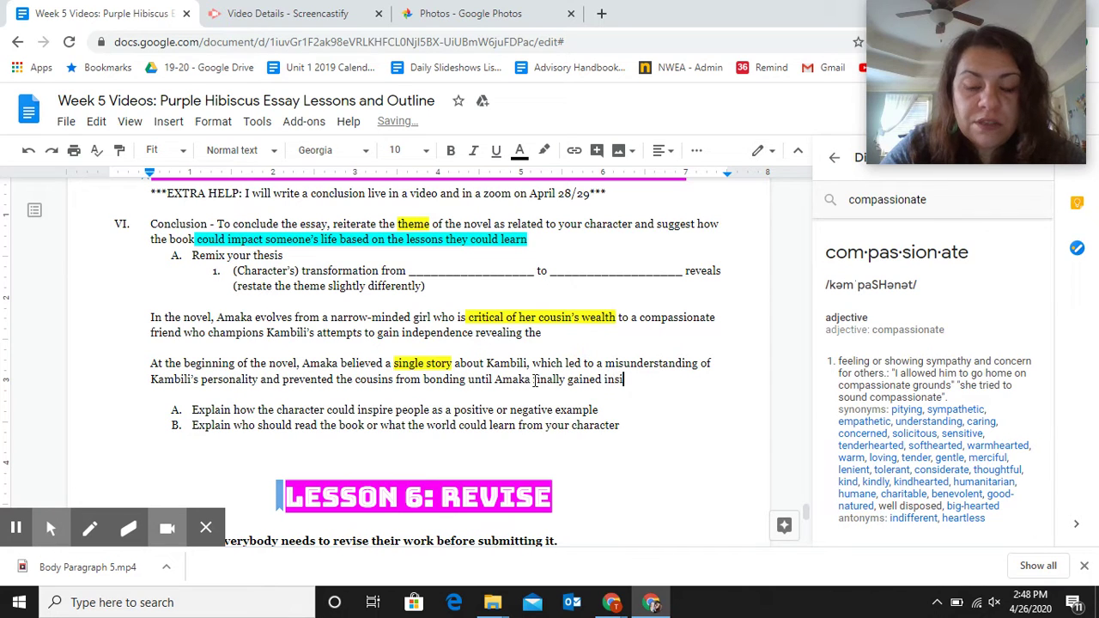
pyautogui.write('ght into he')
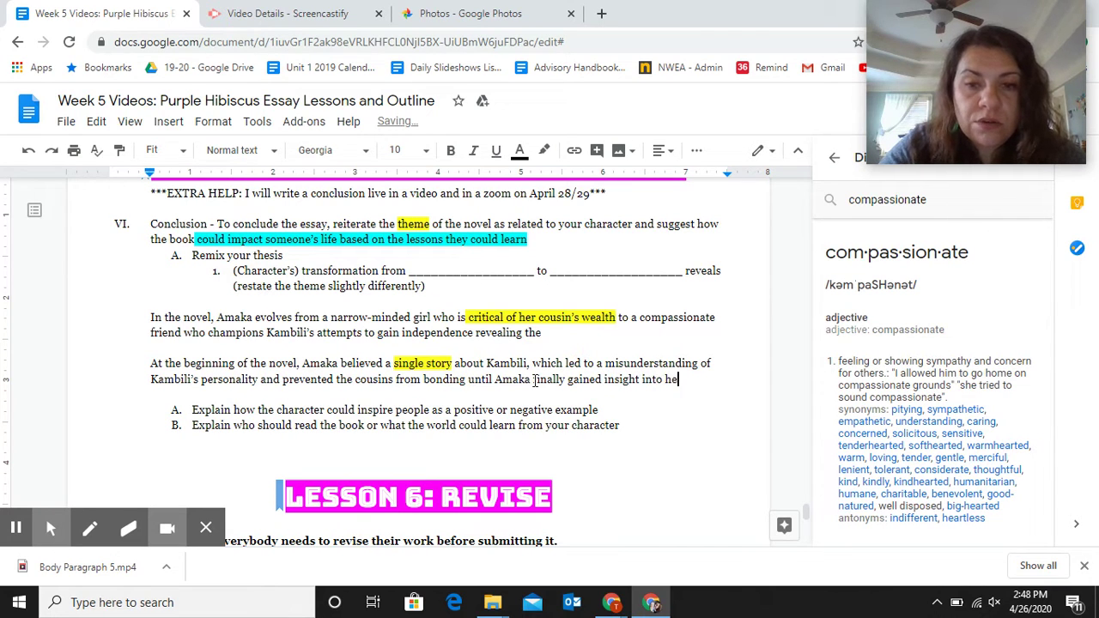
pyautogui.write("r cousin's l")
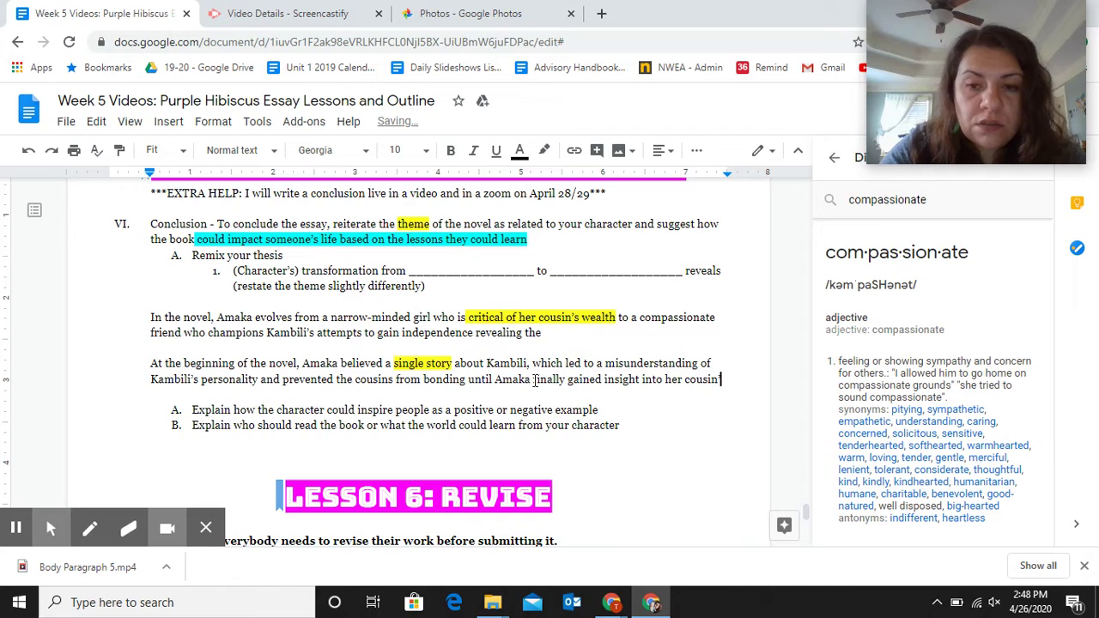
pyautogui.write('ives')
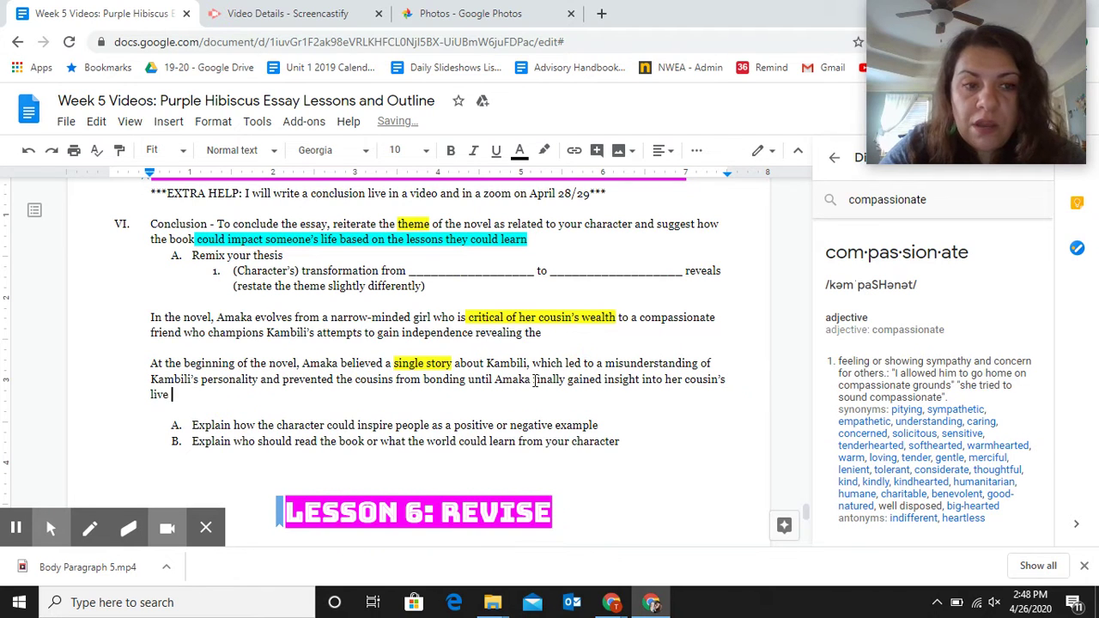
pyautogui.press('BackSpace')
pyautogui.press('BackSpace')
pyautogui.press('BackSpace')
pyautogui.write('fe and was able to feel sympathy.')
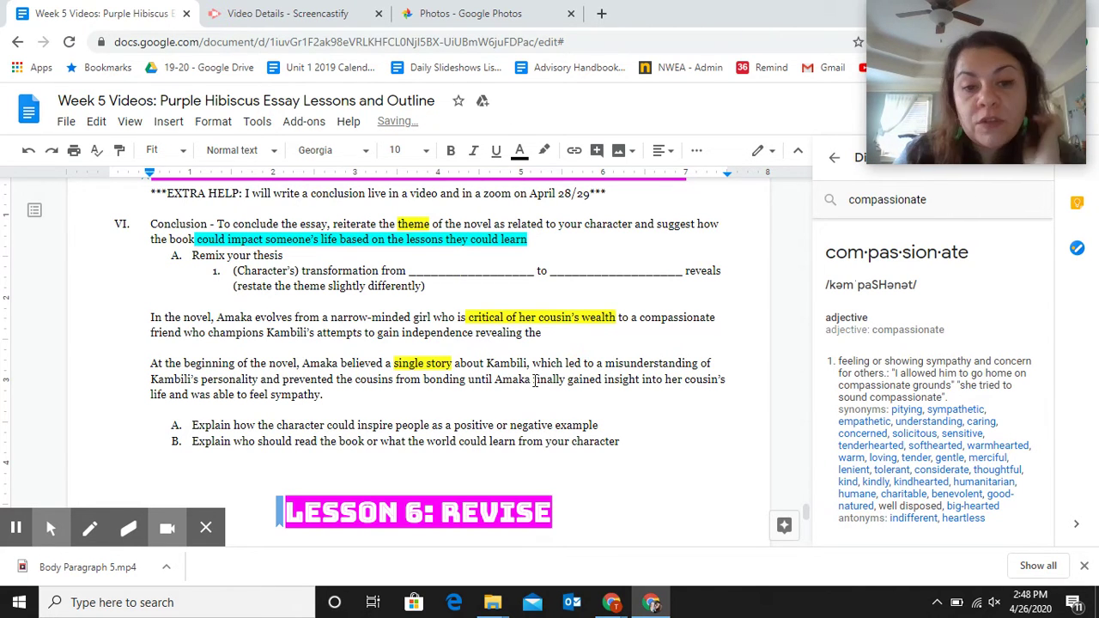
pyautogui.press('Down')
pyautogui.press('Down')
pyautogui.press('Down')
pyautogui.press('Down')
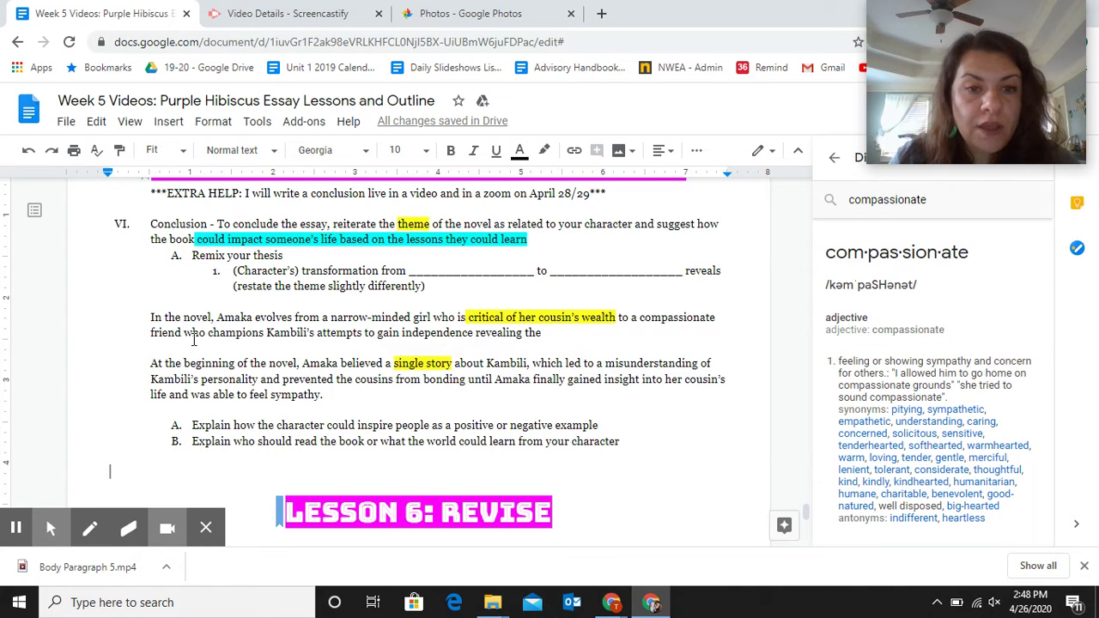
# Step: Delete the unfinished 'In the novel… revealing the' paragraph and its blank line
pyautogui.moveTo(144, 367); pyautogui.dragTo(140, 318)
pyautogui.press('BackSpace')
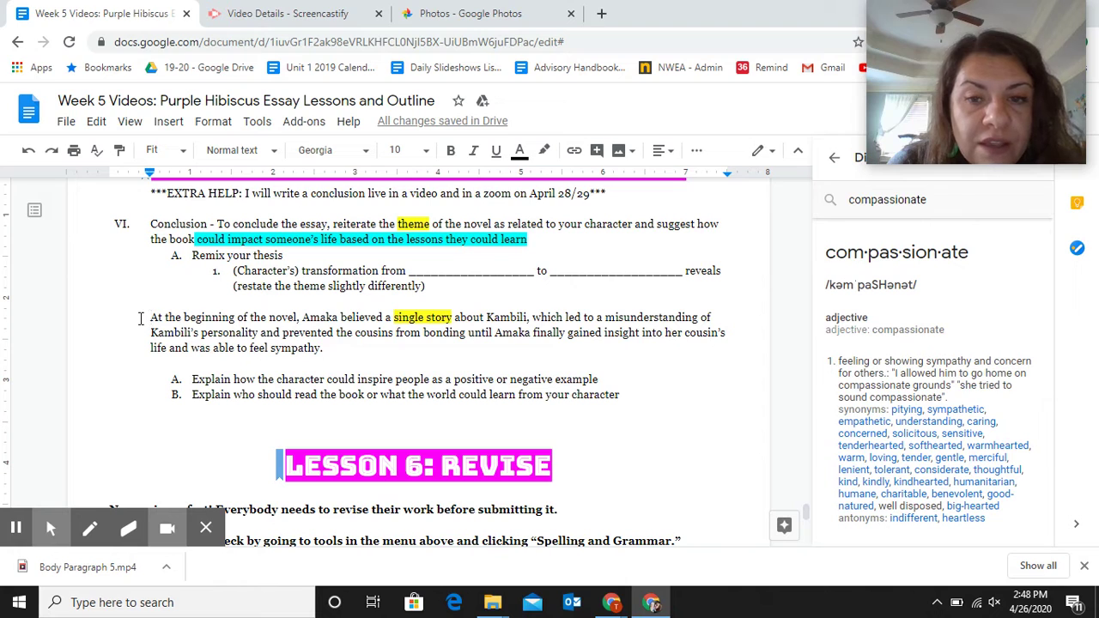
pyautogui.click(638, 332)
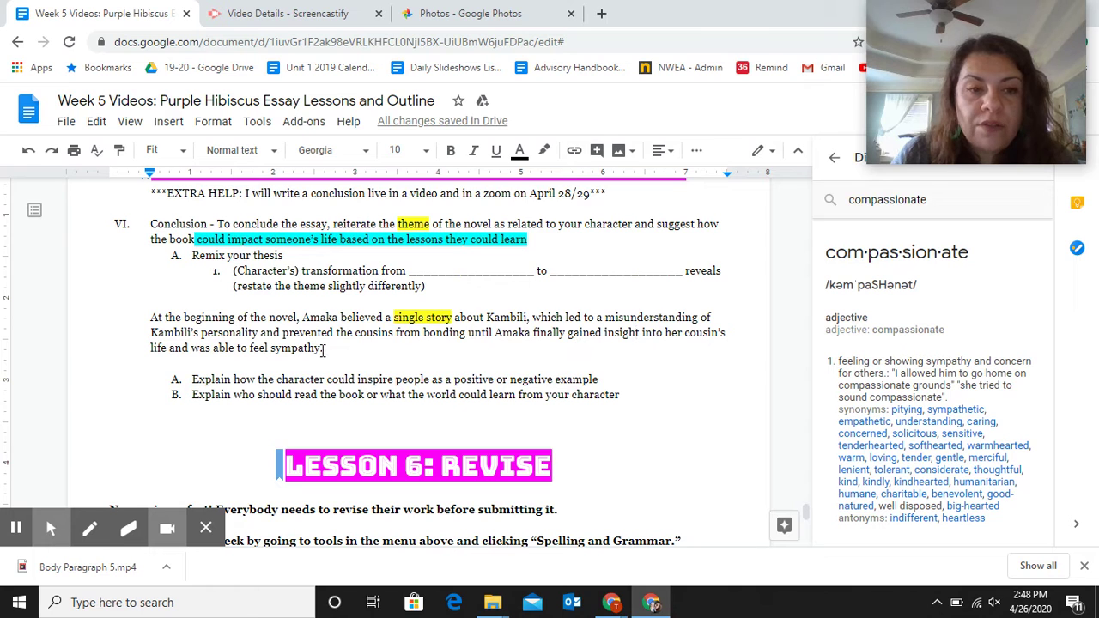
# Step: Replace the ending with 'finally felt sympathy for Kambili after her hospitalization.' and add blank lines after it
pyautogui.moveTo(323, 347); pyautogui.dragTo(533, 335)
pyautogui.press('BackSpace')
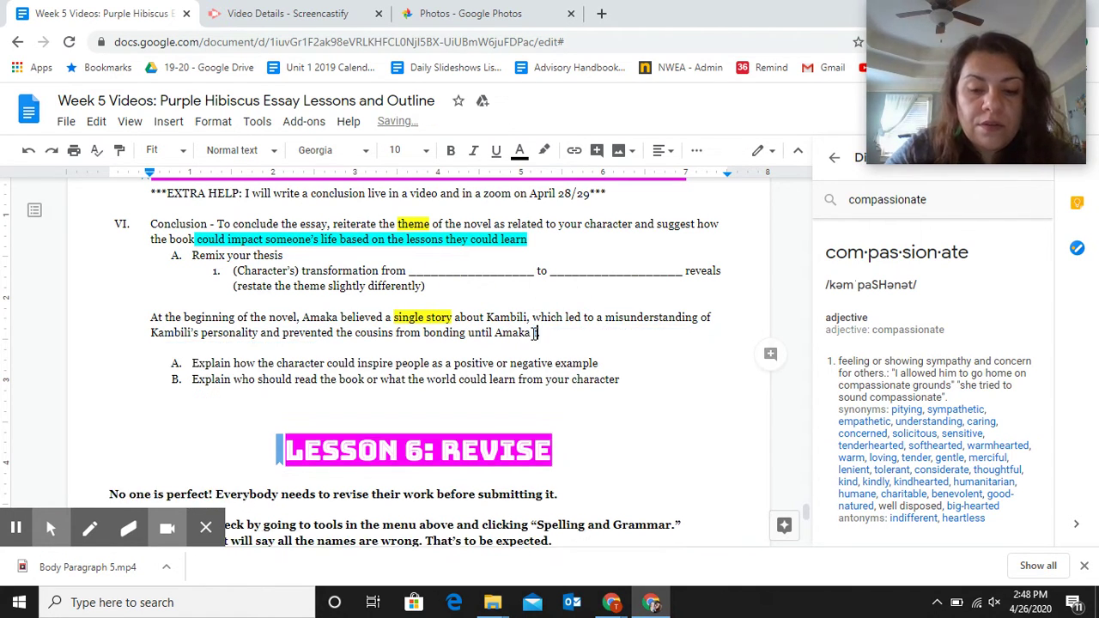
pyautogui.write('finally ')
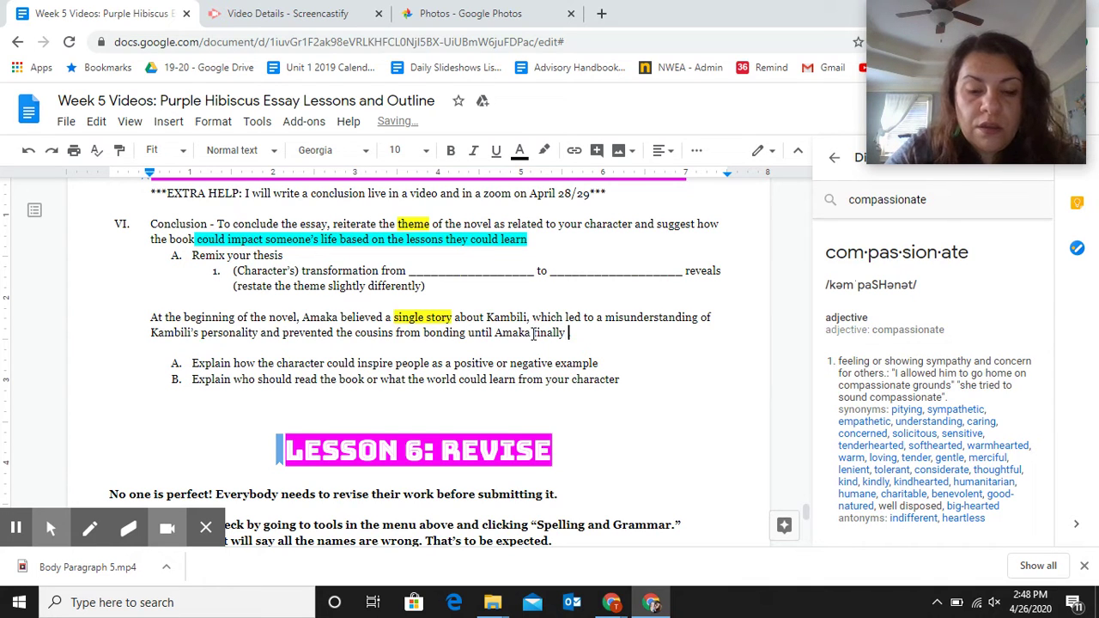
pyautogui.write('felt s')
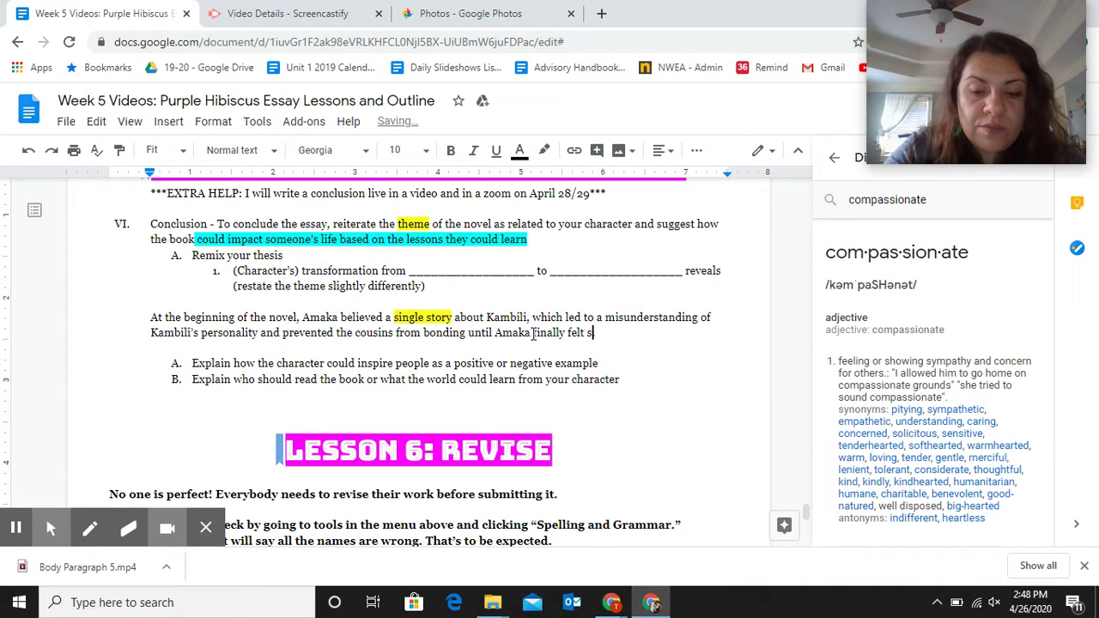
pyautogui.write('ympathy for ')
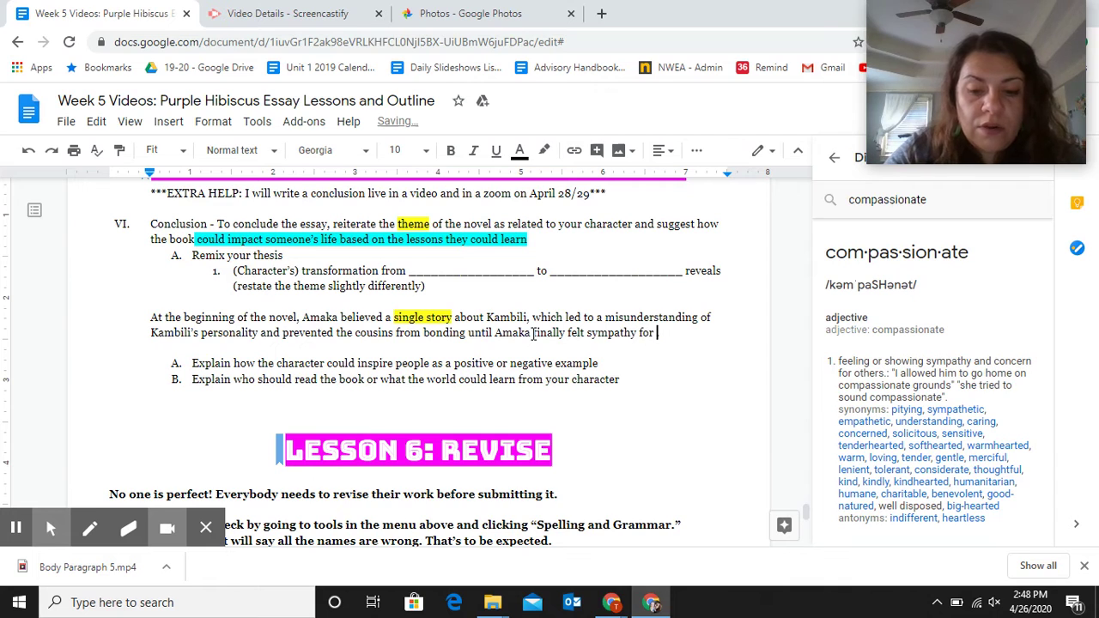
pyautogui.write('Kambili after her hospi')
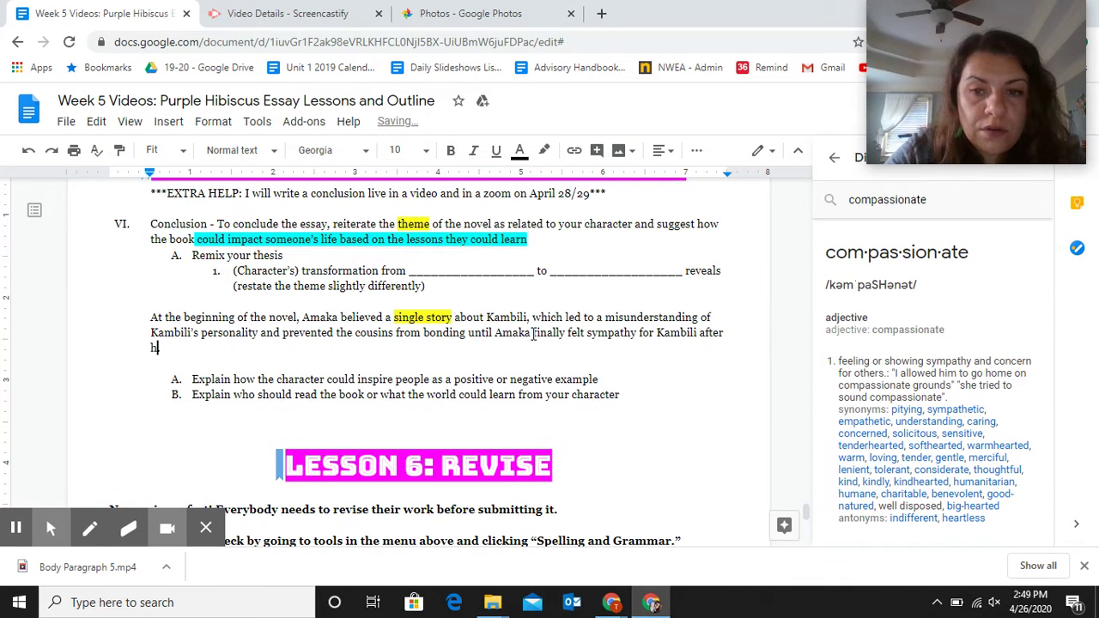
pyautogui.write('talization')
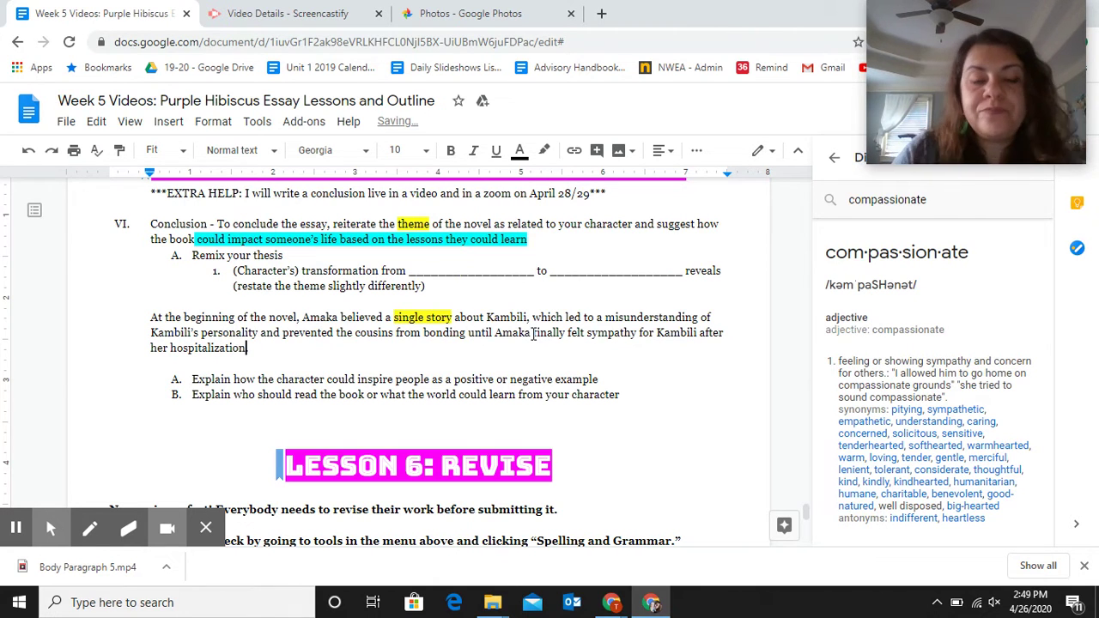
pyautogui.write('.')
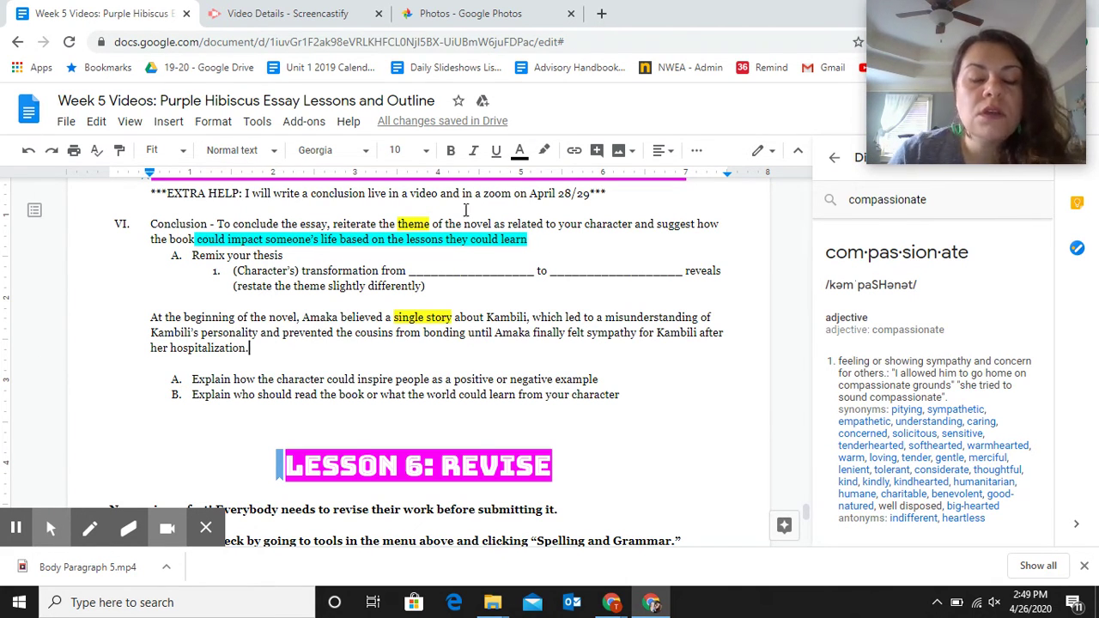
pyautogui.press('Return')
pyautogui.press('Return')
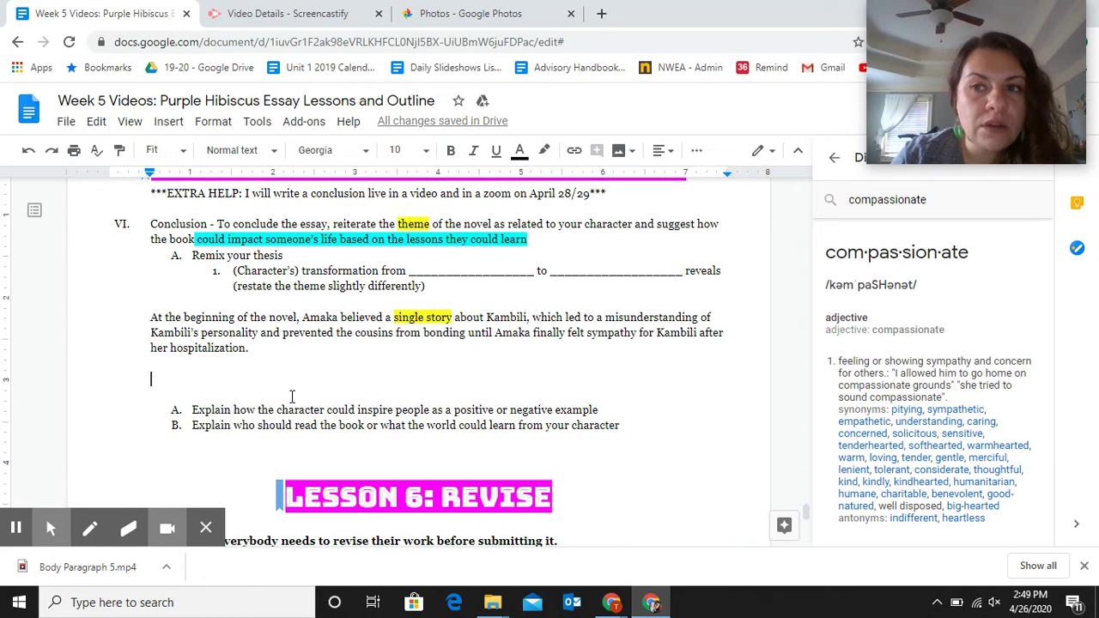
pyautogui.moveTo(4, 543)
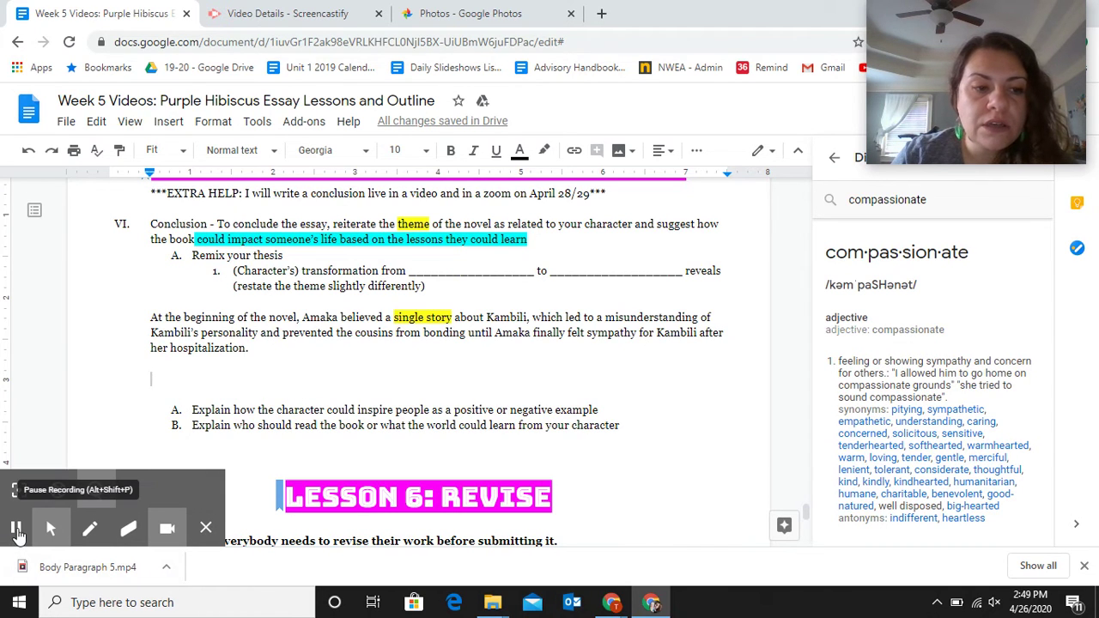
pyautogui.click(16, 531)
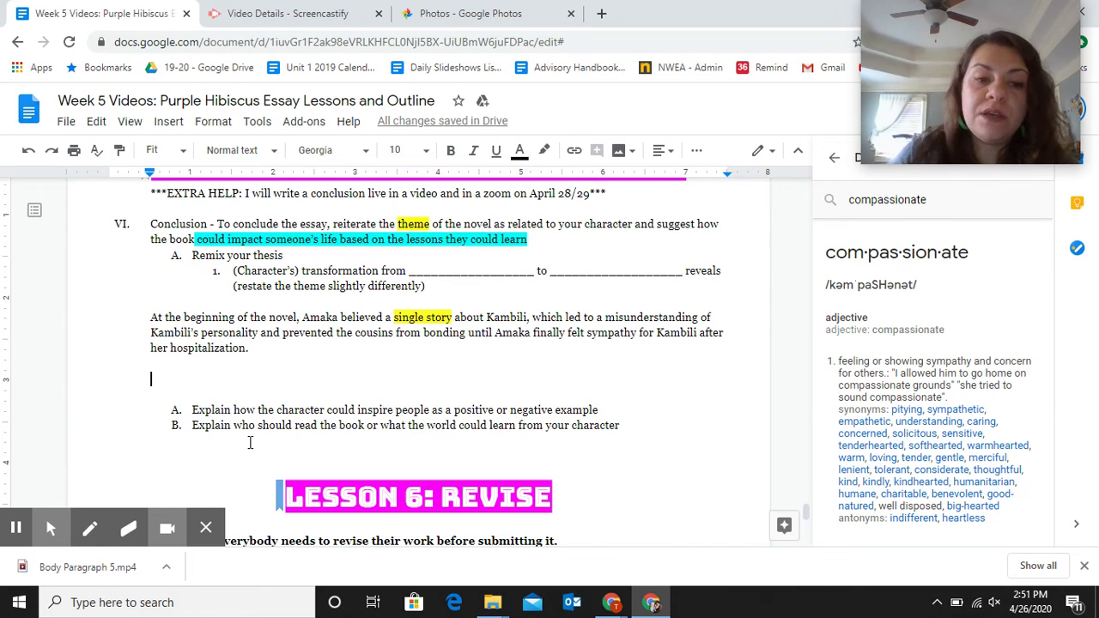
pyautogui.click(283, 362)
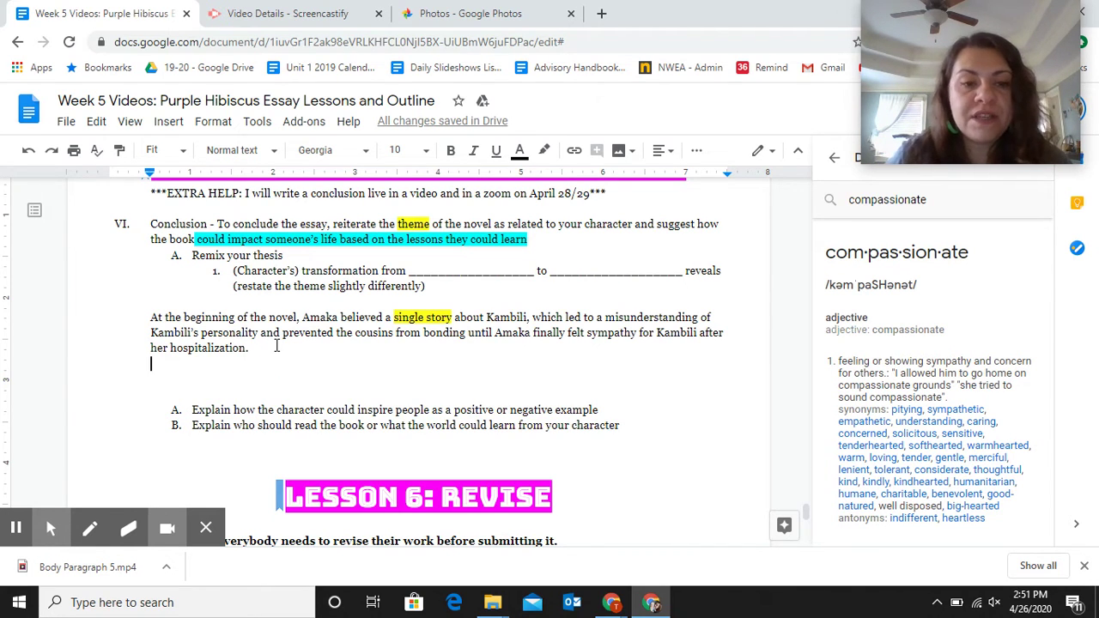
# Step: After the hospitalization line, add 'Amaka's transformation demonstrates that one's first impression is often incomplete and judging others too quickly'
pyautogui.click(277, 346)
pyautogui.write("Amaka's ")
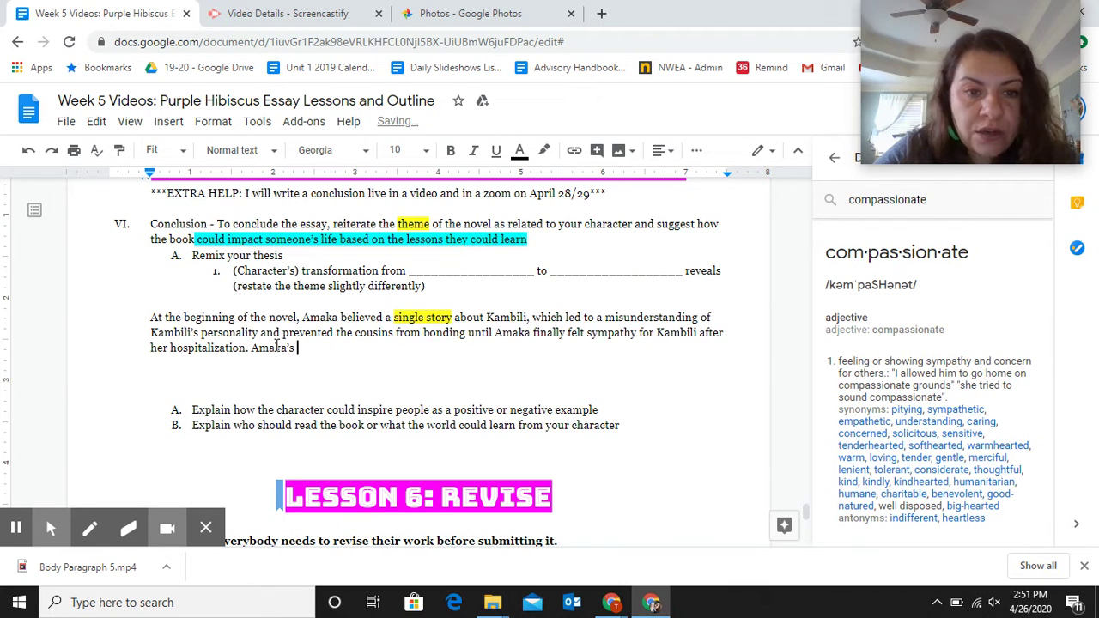
pyautogui.write('transfor')
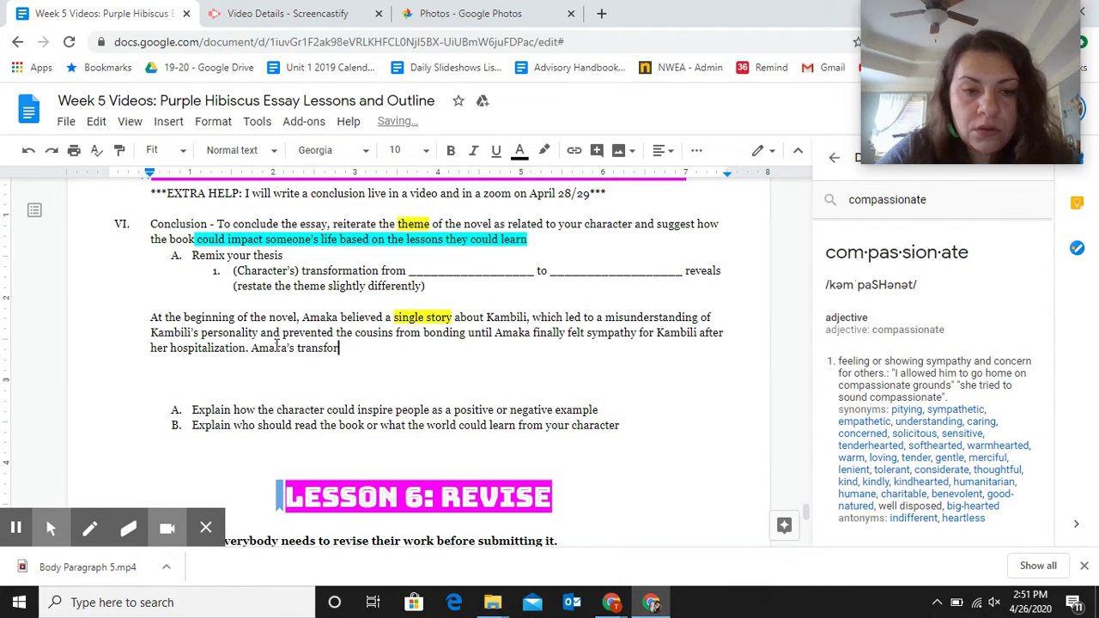
pyautogui.write('mation')
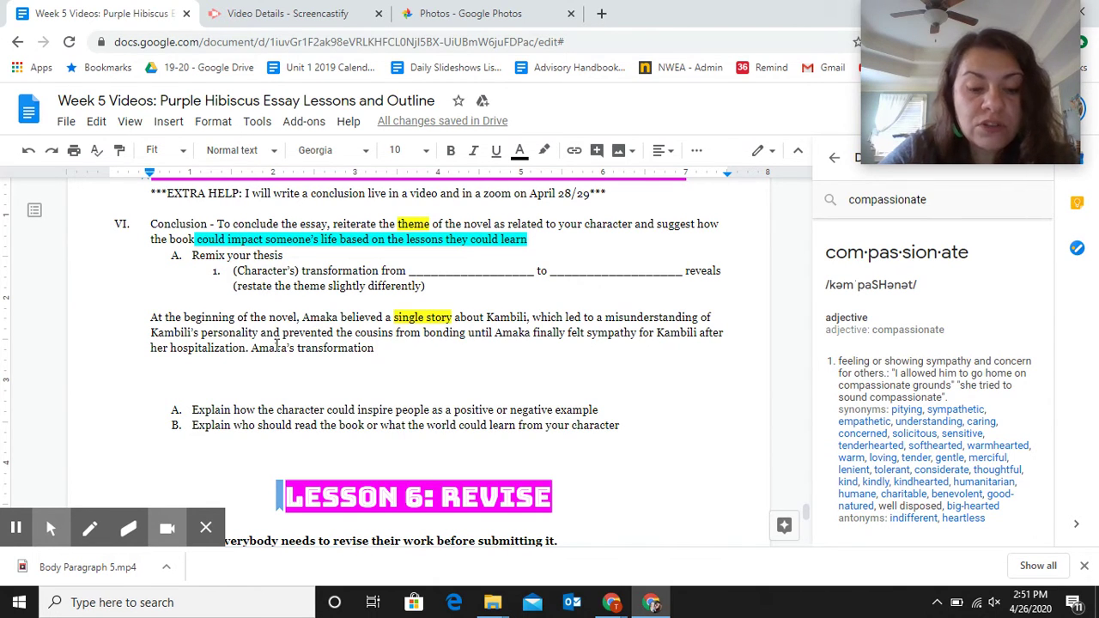
pyautogui.write('demonst')
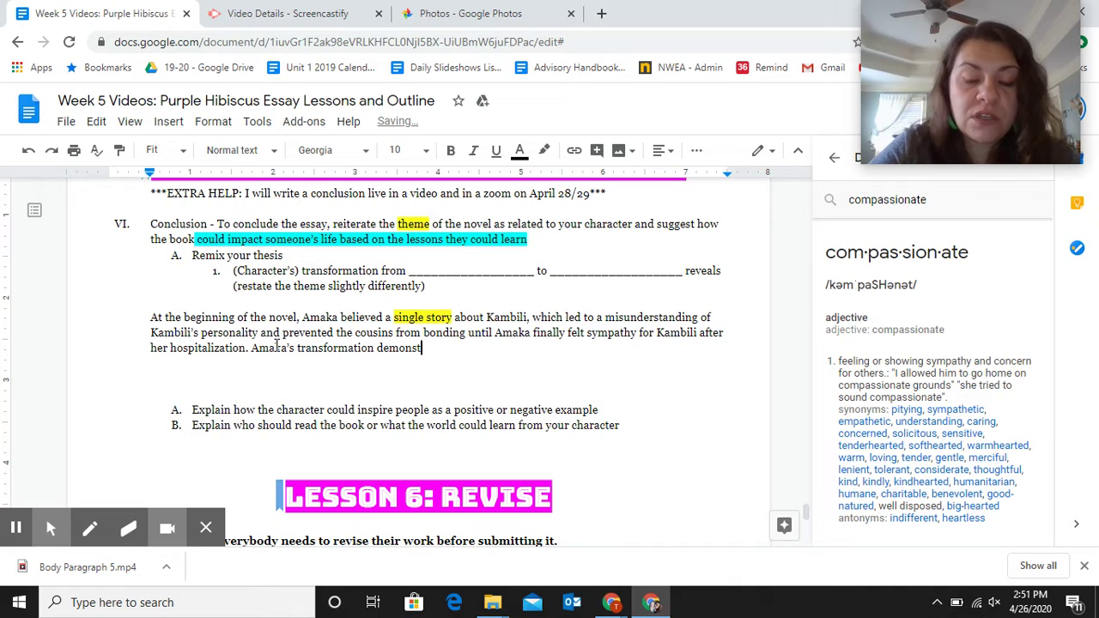
pyautogui.write('a')
pyautogui.press('BackSpace')
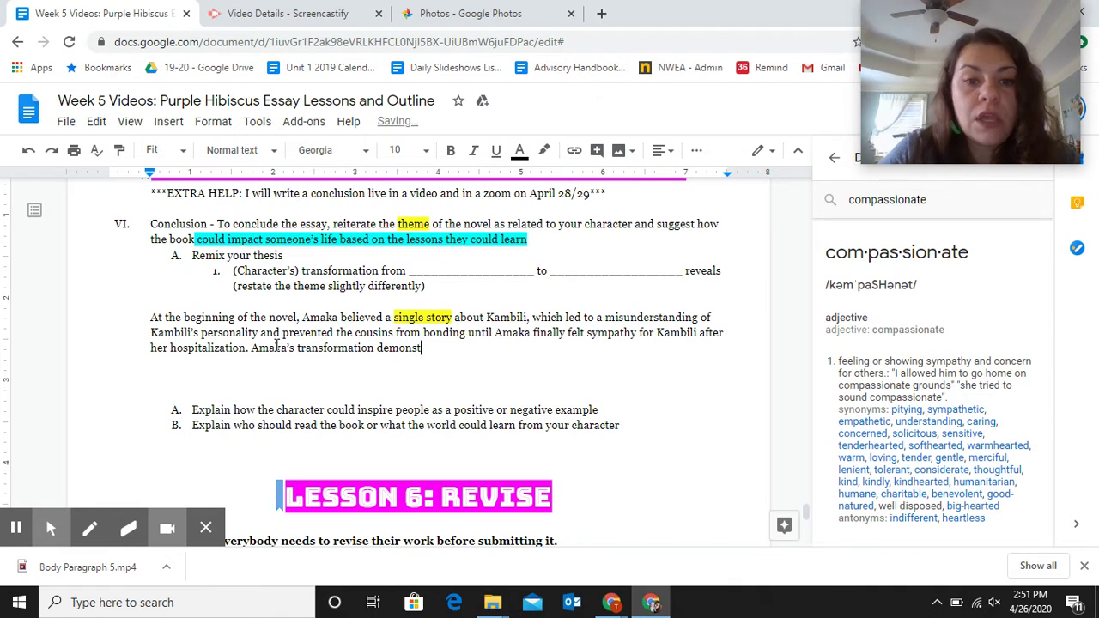
pyautogui.write('rates')
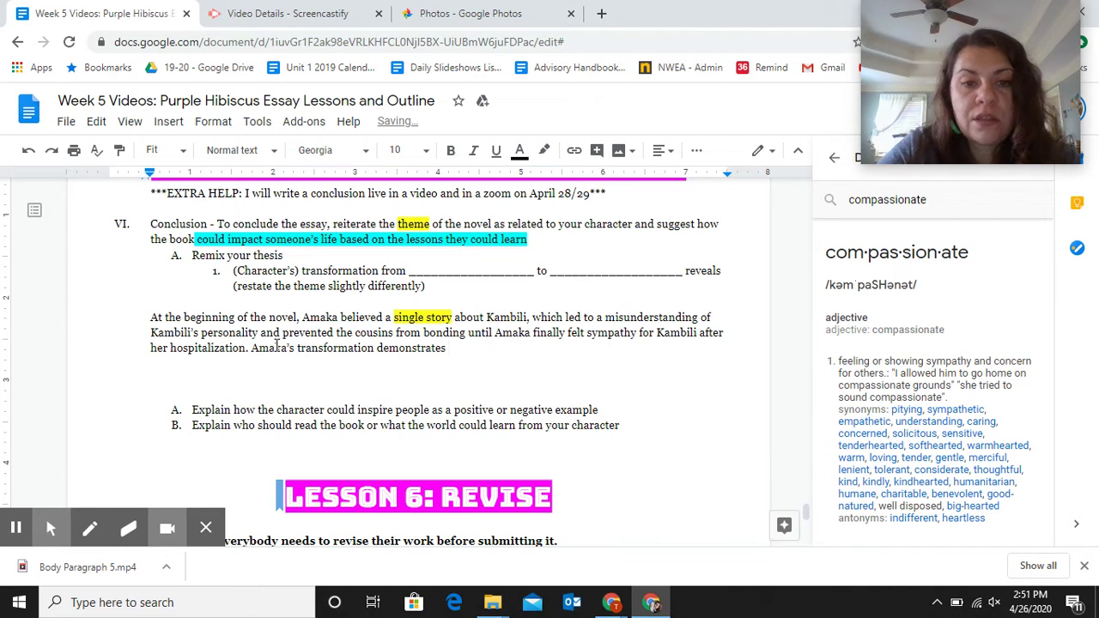
pyautogui.write(' that ')
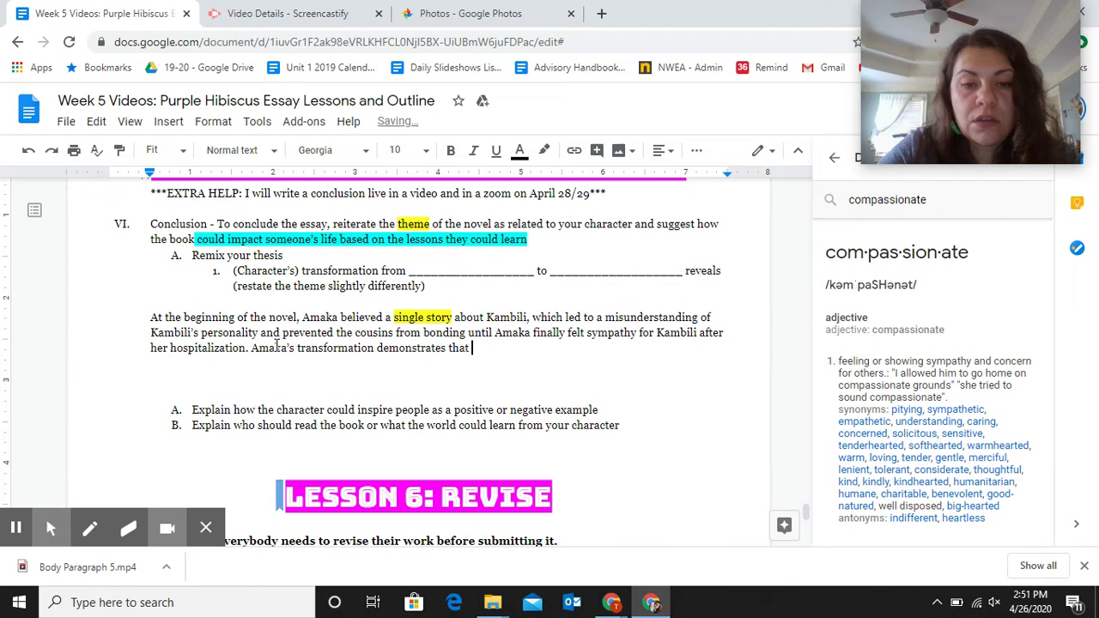
pyautogui.write("one's first")
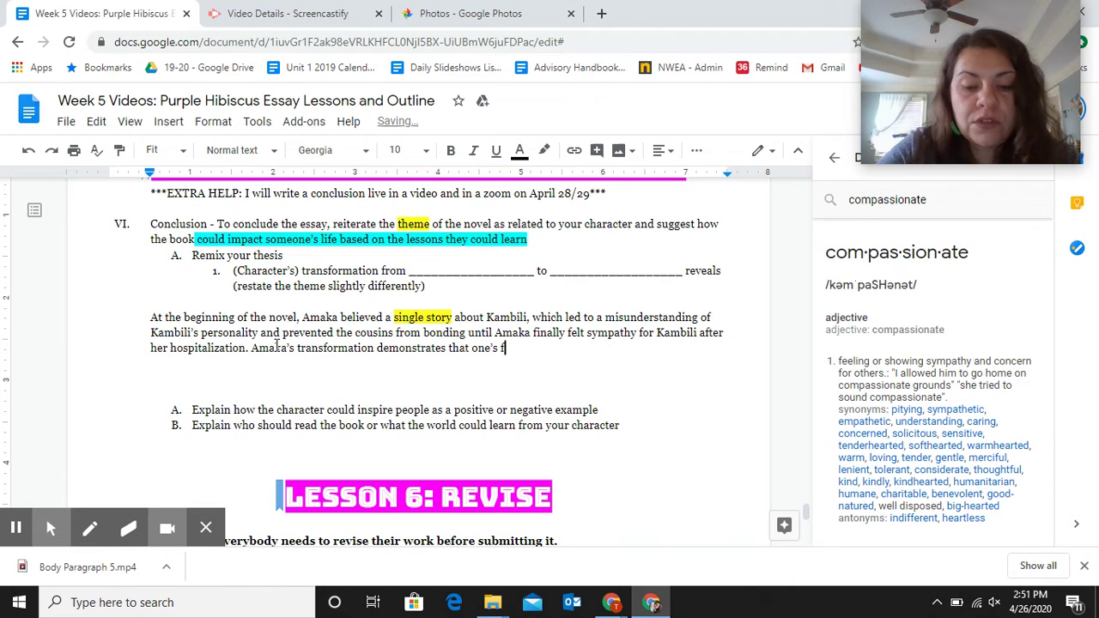
pyautogui.write(' impress')
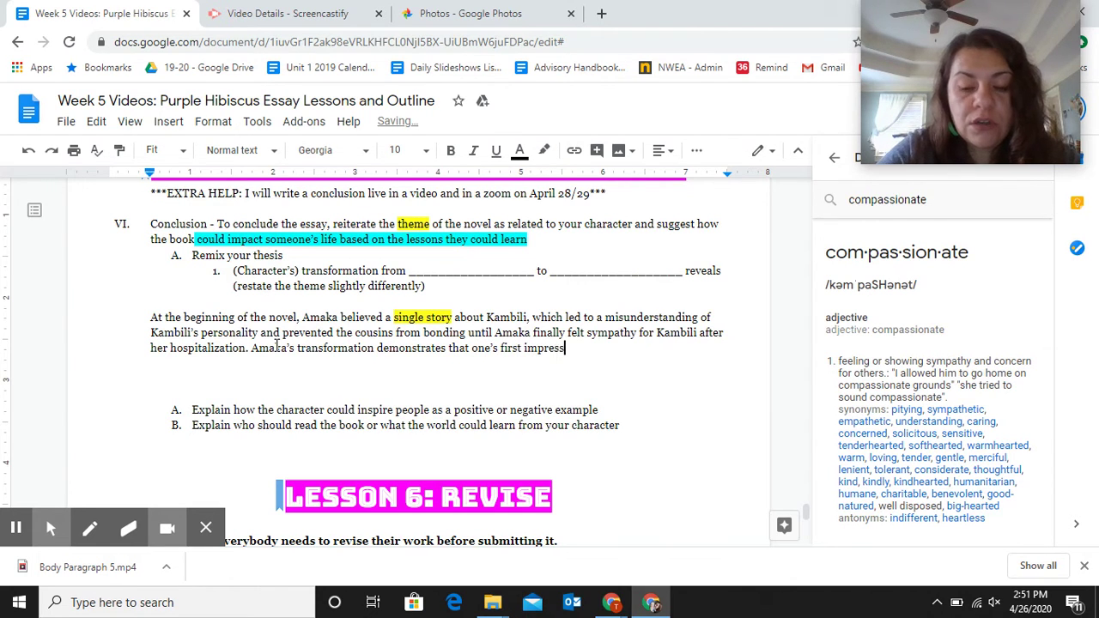
pyautogui.write('ion ')
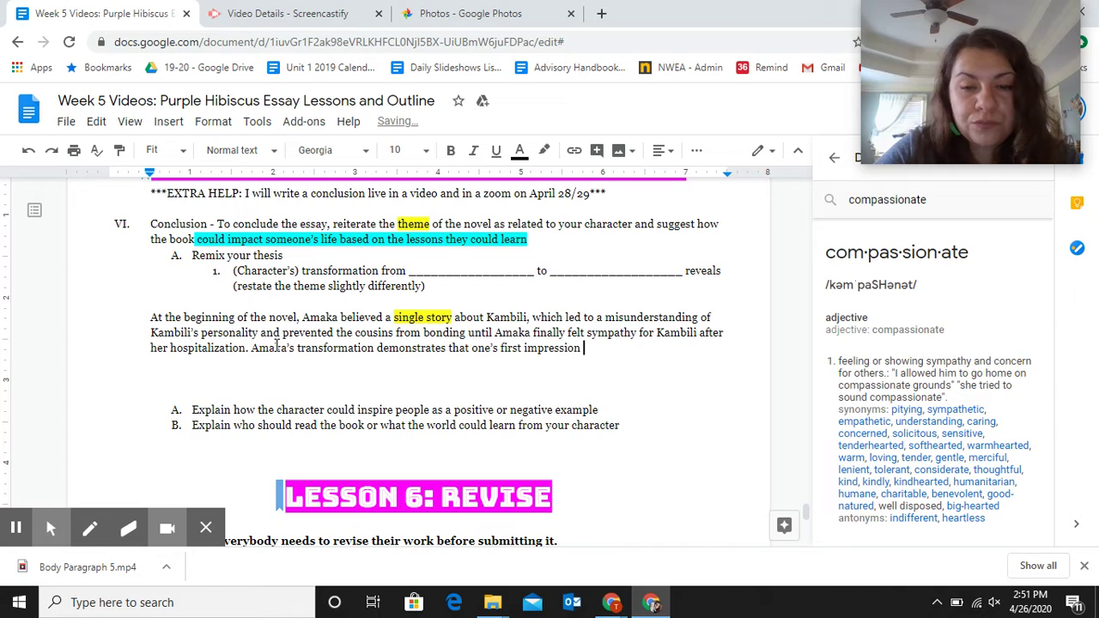
pyautogui.write('is often in')
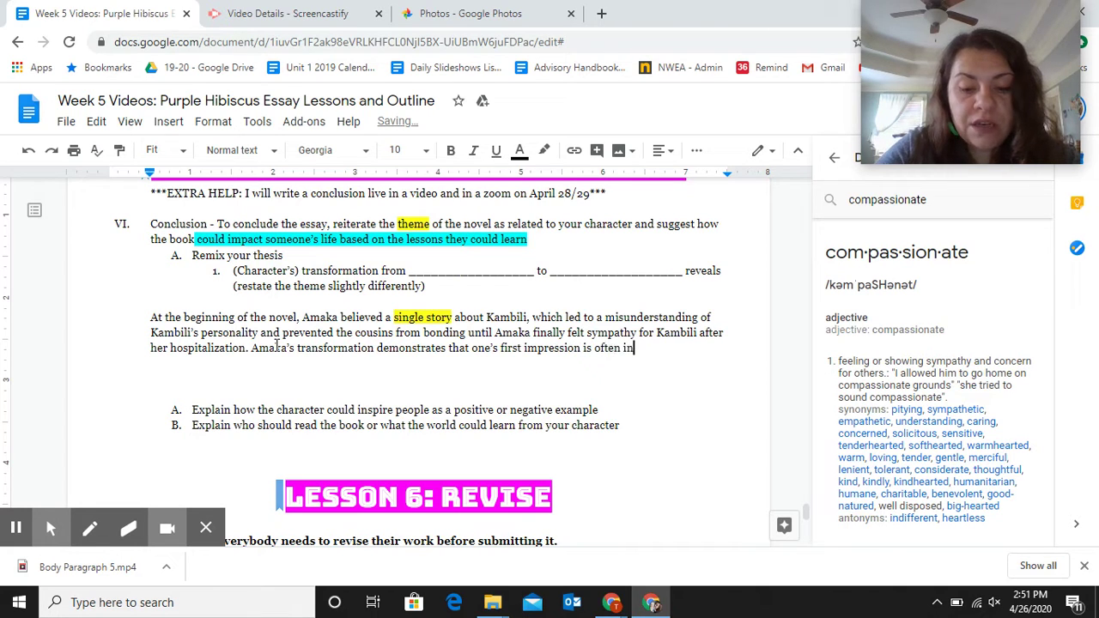
pyautogui.write('complete a')
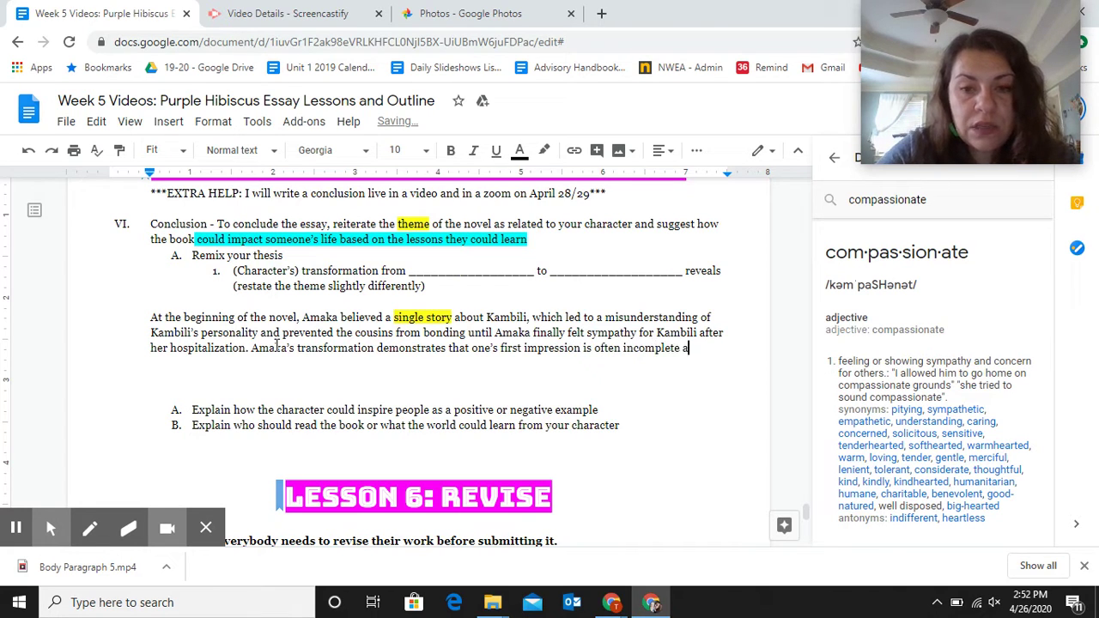
pyautogui.write('nd')
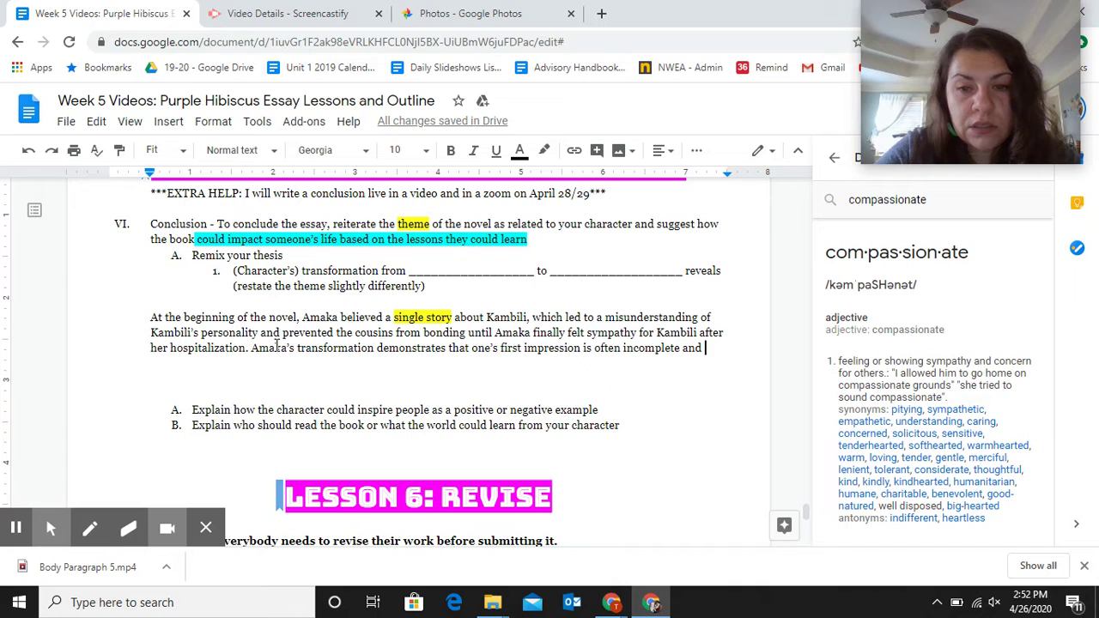
pyautogui.write('jusging o')
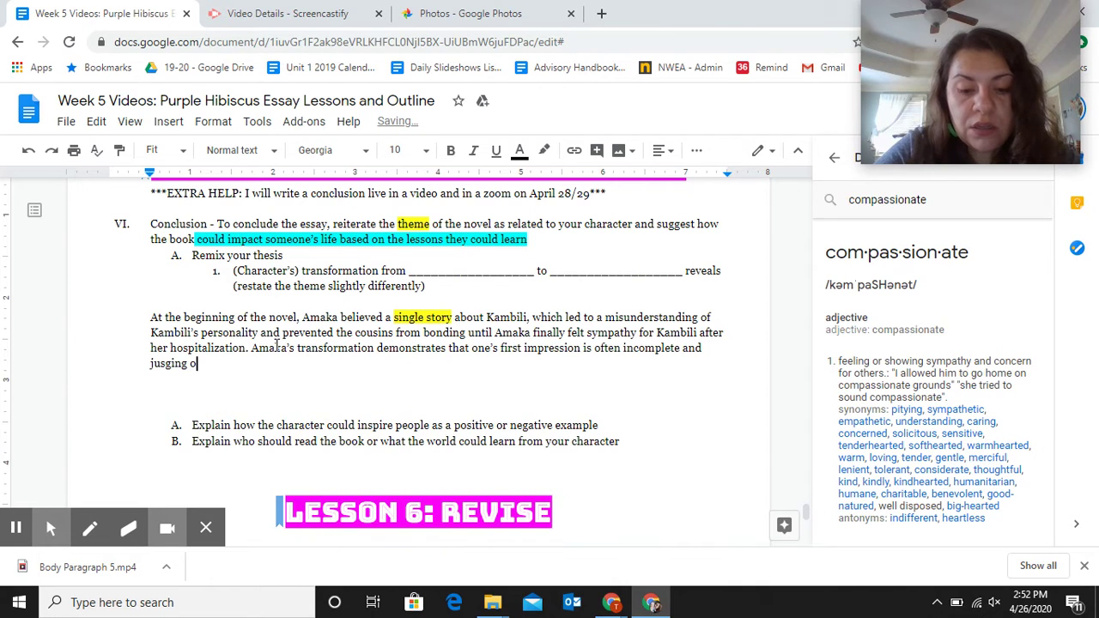
pyautogui.write('thers ')
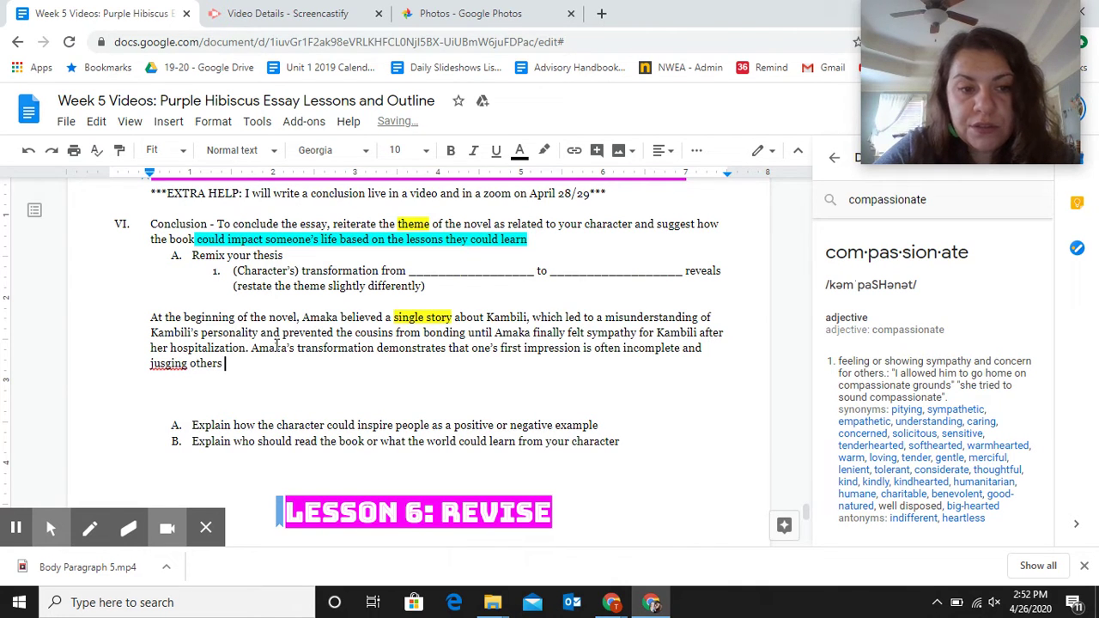
pyautogui.write('too qui')
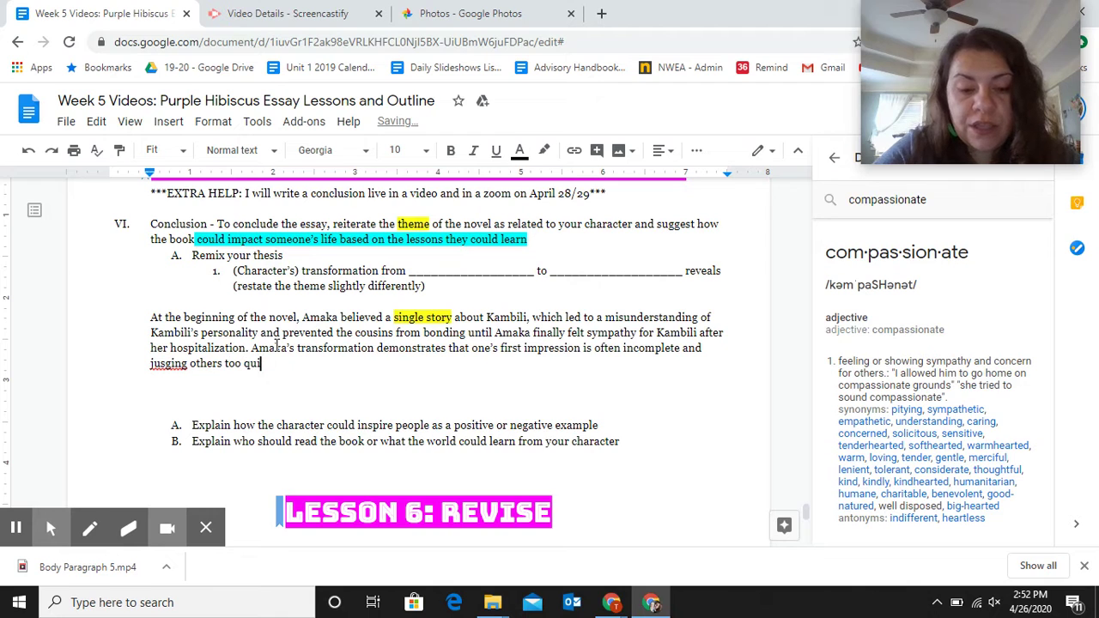
pyautogui.write('ckly')
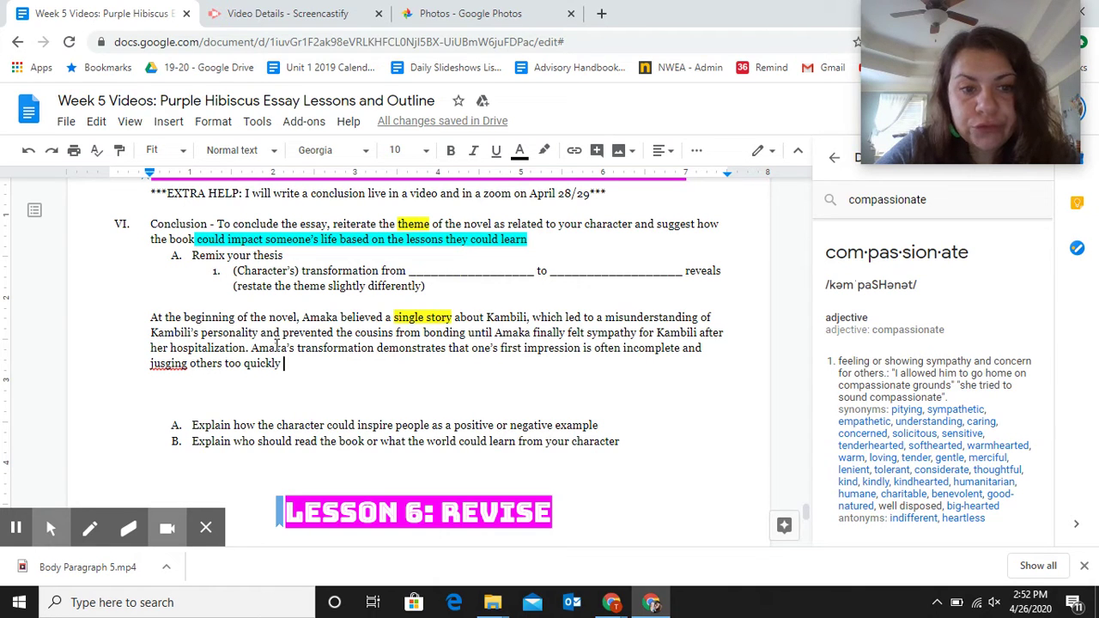
# Step: Correct 'jusging' to 'judging' and end the sentence with 'is a bad thing to do.'
pyautogui.click(167, 362)
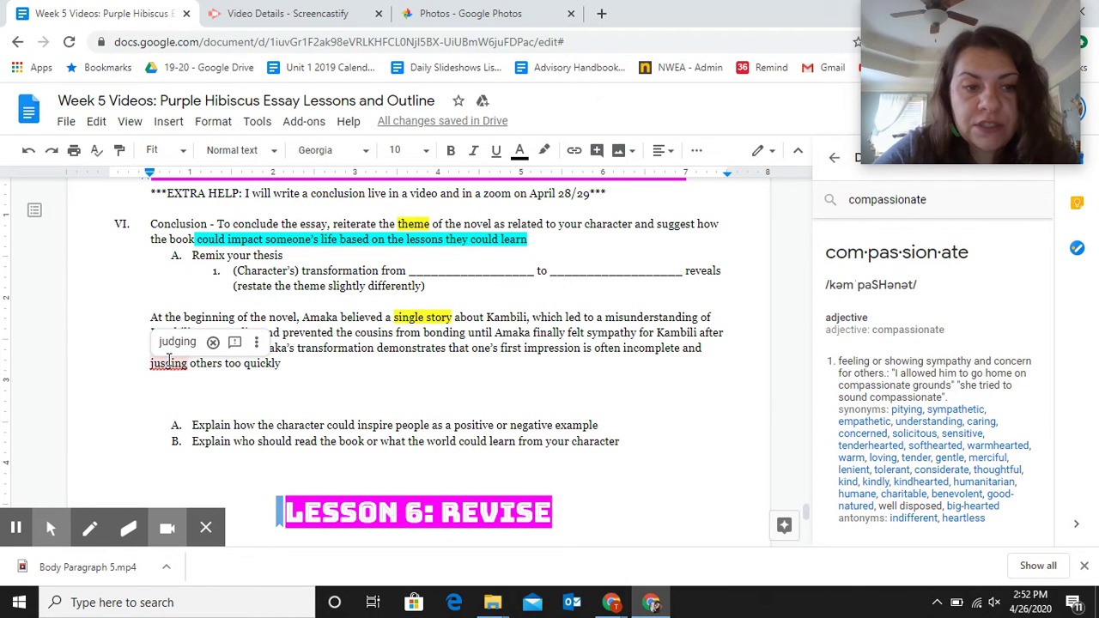
pyautogui.click(175, 342)
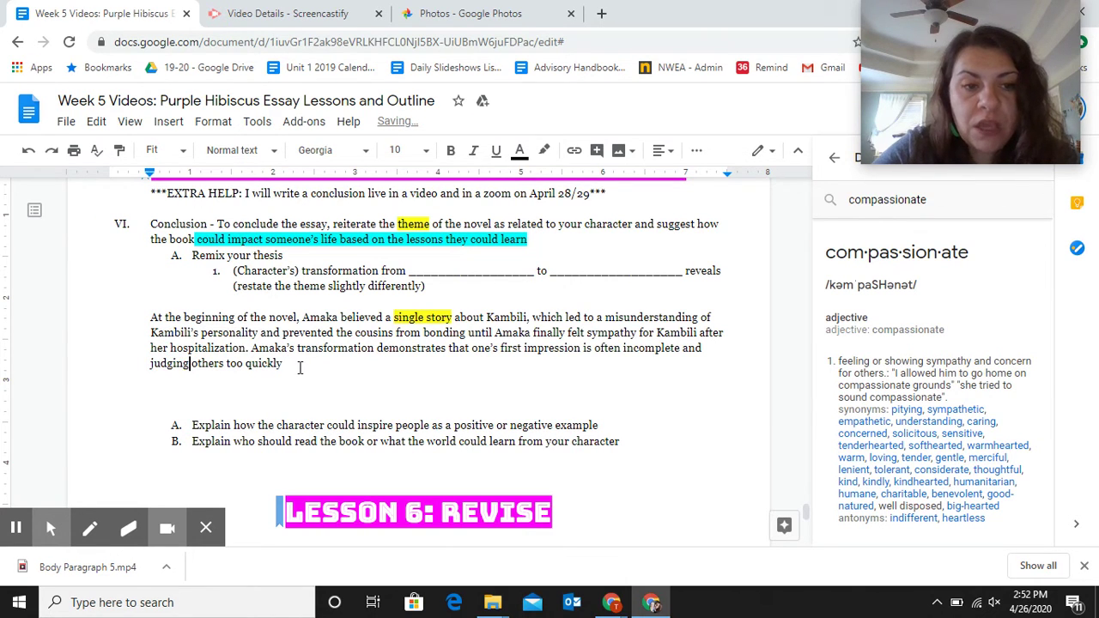
pyautogui.click(300, 365)
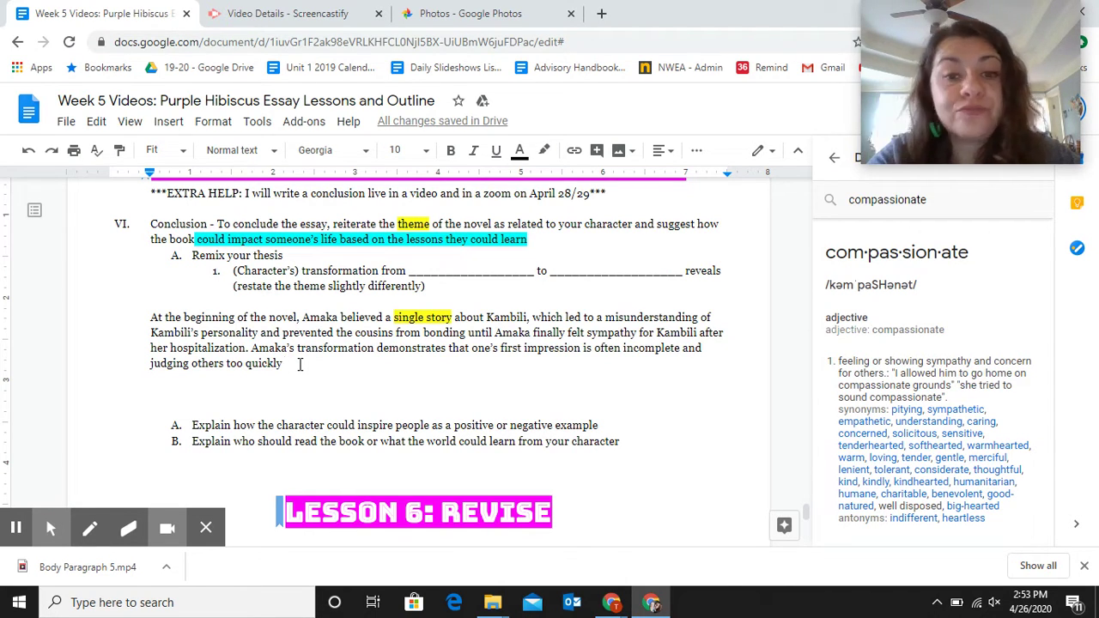
pyautogui.write('is a')
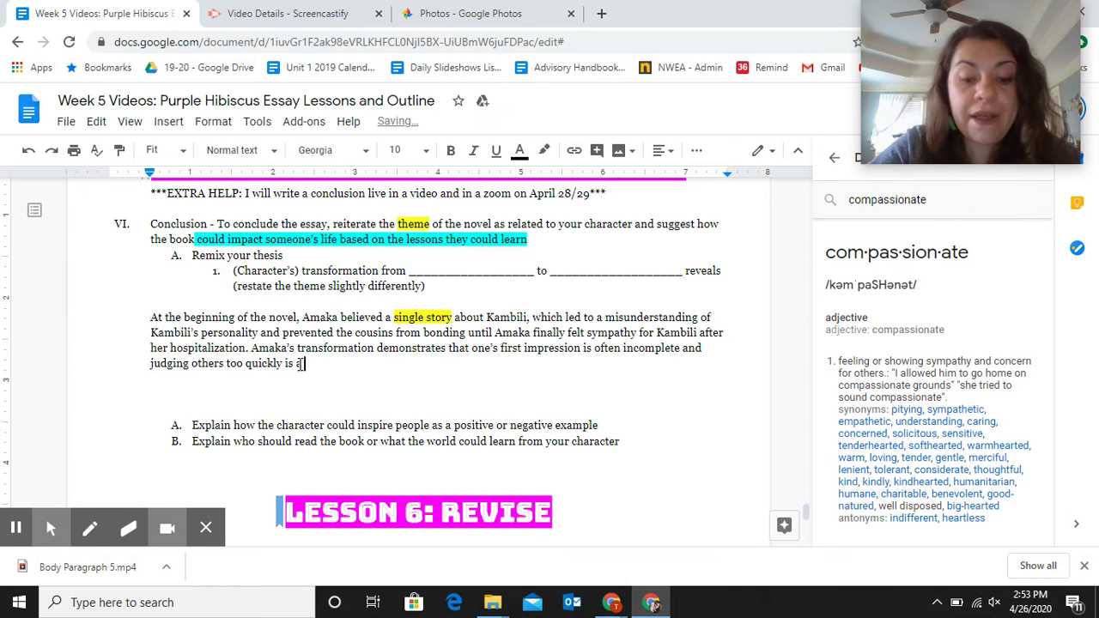
pyautogui.write(' bad thing to do.')
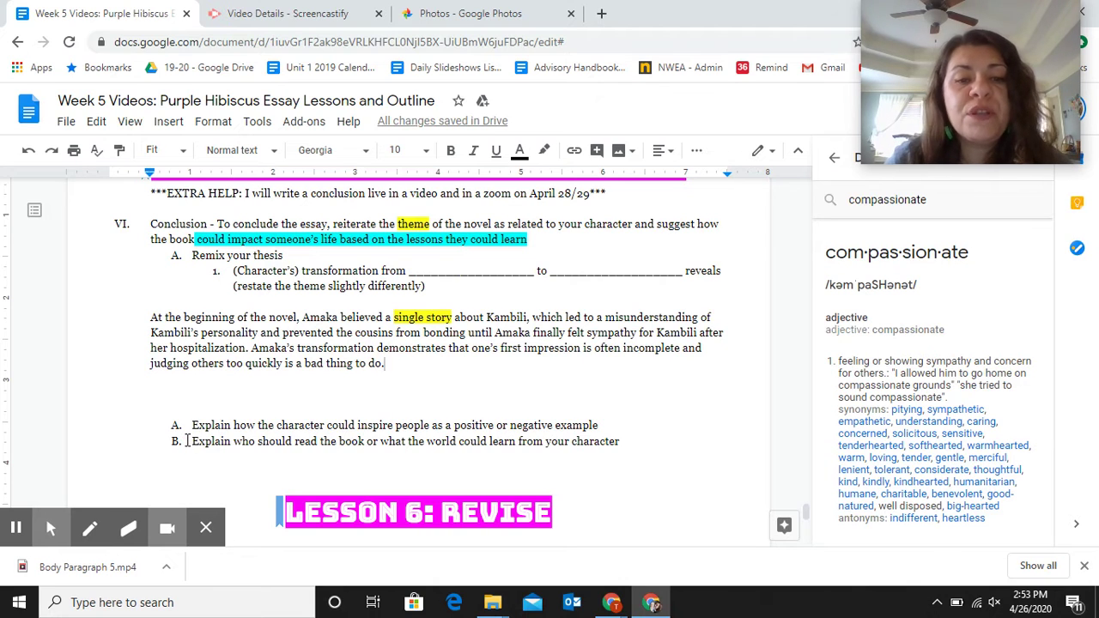
# Step: Append sentences saying real-world teenagers, like Amaka, respond negatively to peers who behave abnormally
pyautogui.click(643, 443)
pyautogui.moveTo(541, 434); pyautogui.dragTo(164, 413)
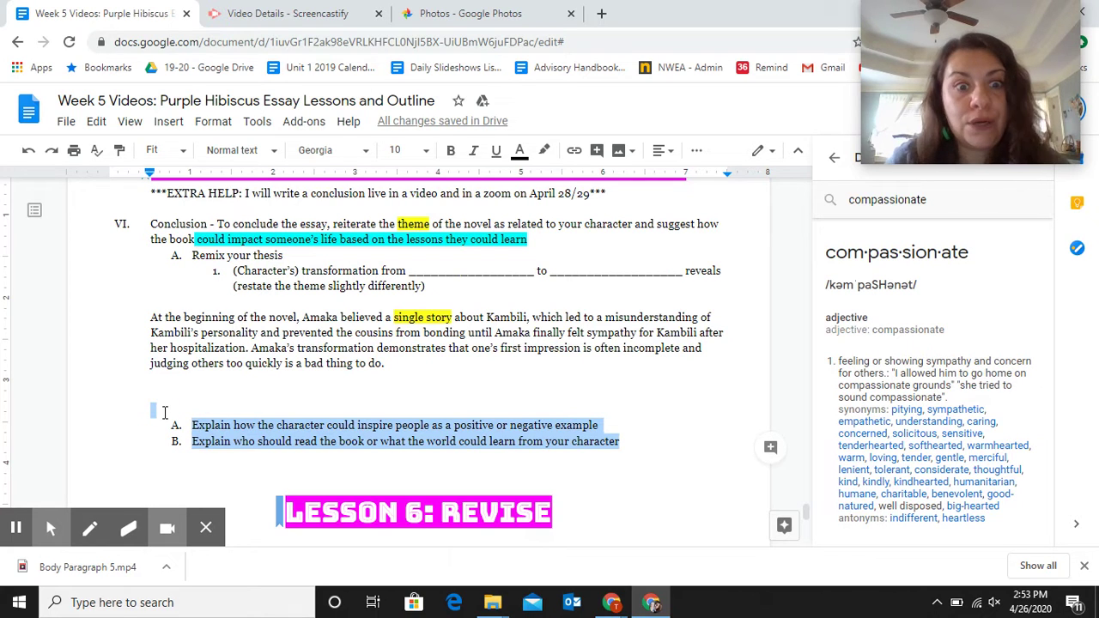
pyautogui.click(406, 363)
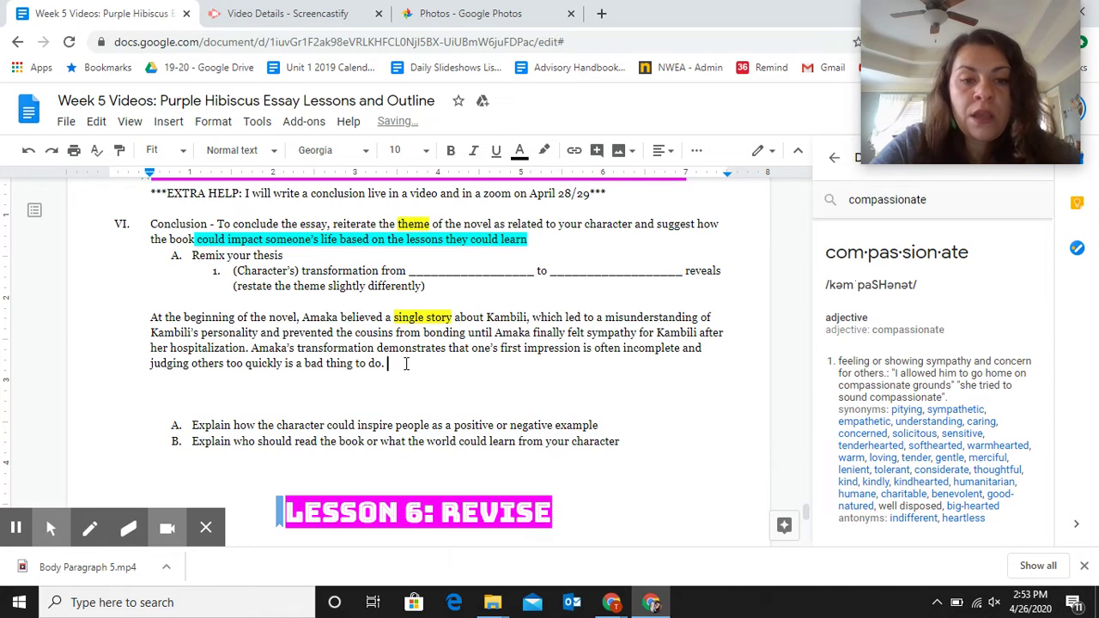
pyautogui.write('In the real world, many teenagers')
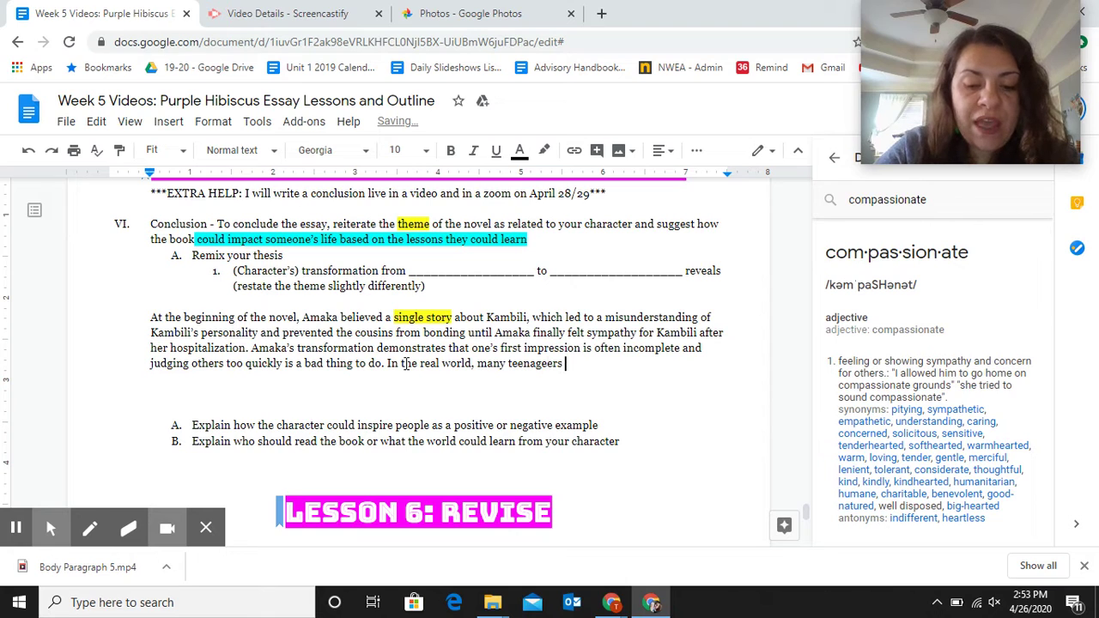
pyautogui.write(' behave just like Amam')
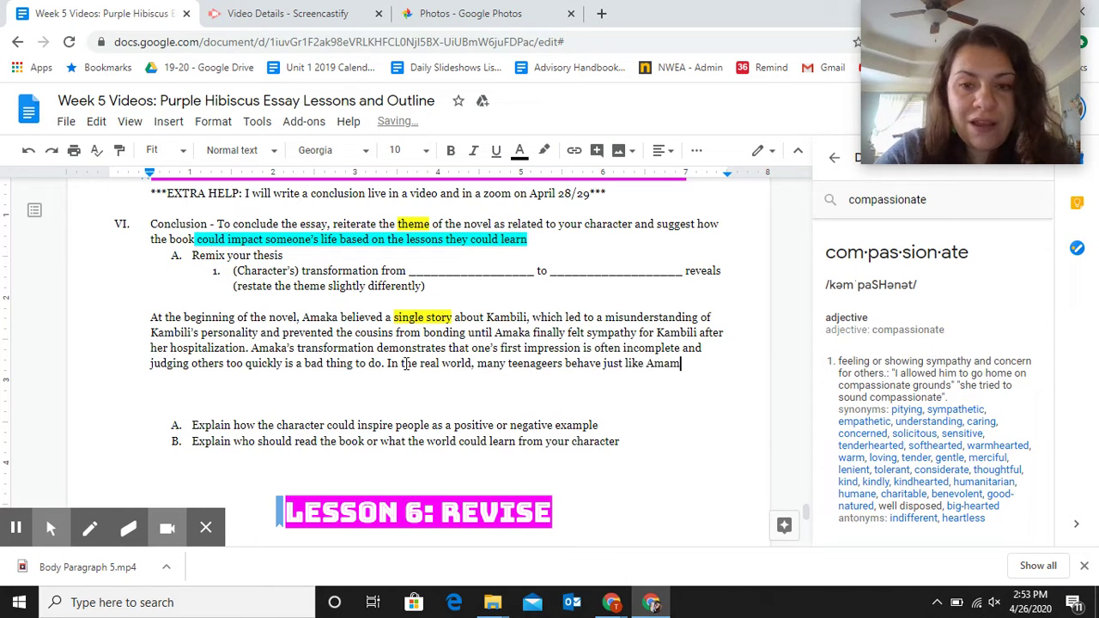
pyautogui.press('BackSpace')
pyautogui.write('aka and ')
pyautogui.write('respond ne')
pyautogui.write('gatively to a')
pyautogui.write('ny peer who ')
pyautogui.write('behaves')
pyautogui.write(' abnormall')
pyautogui.write('y. ')
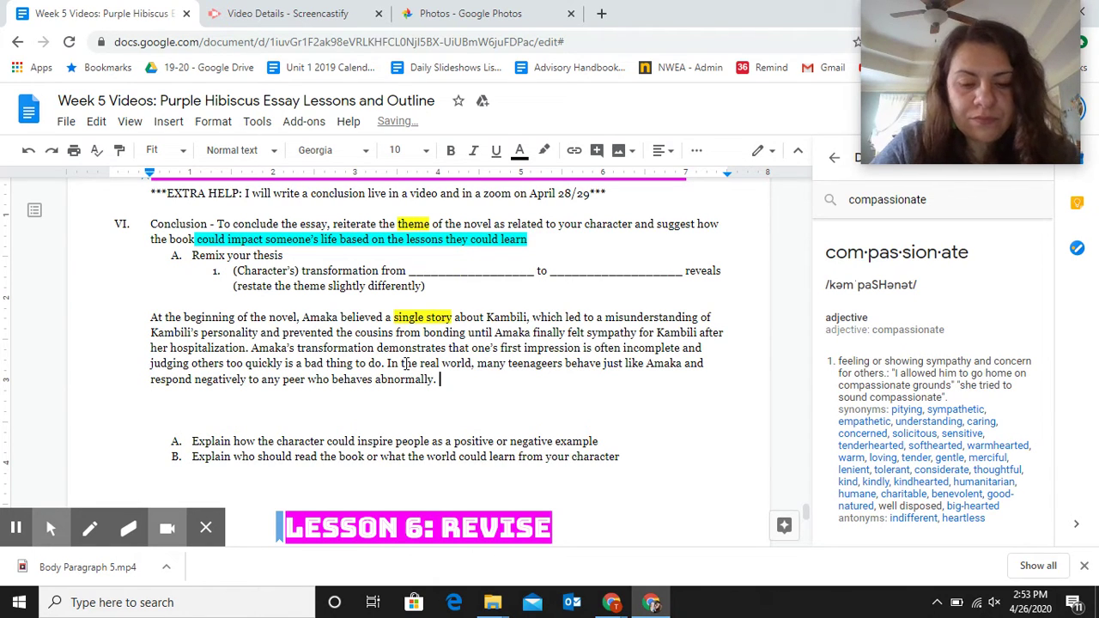
pyautogui.write('They ma')
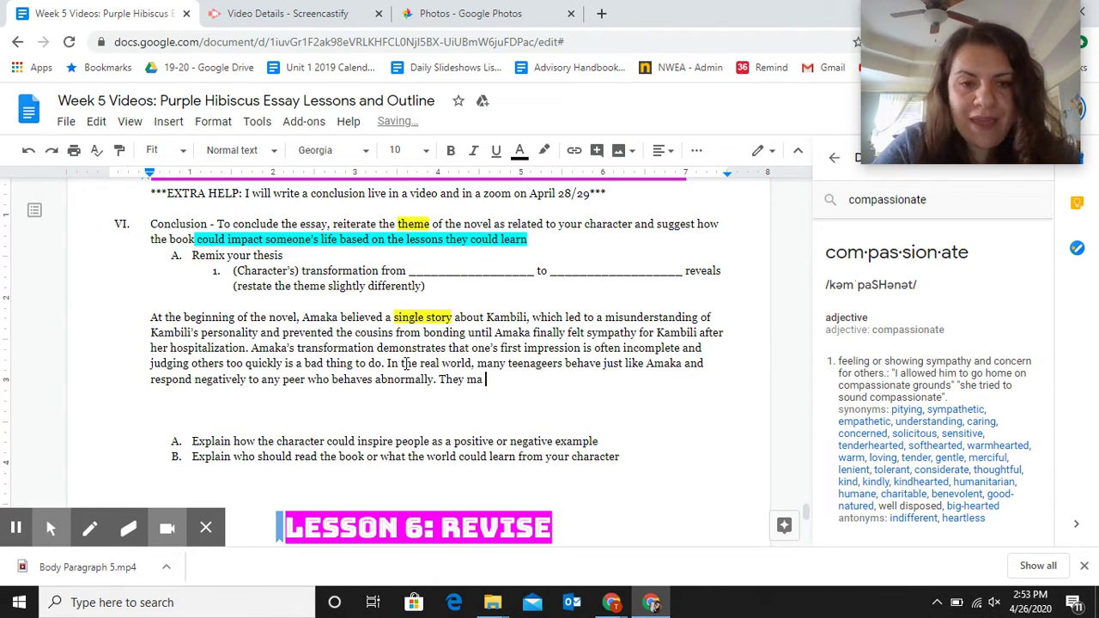
pyautogui.write('y think the ')
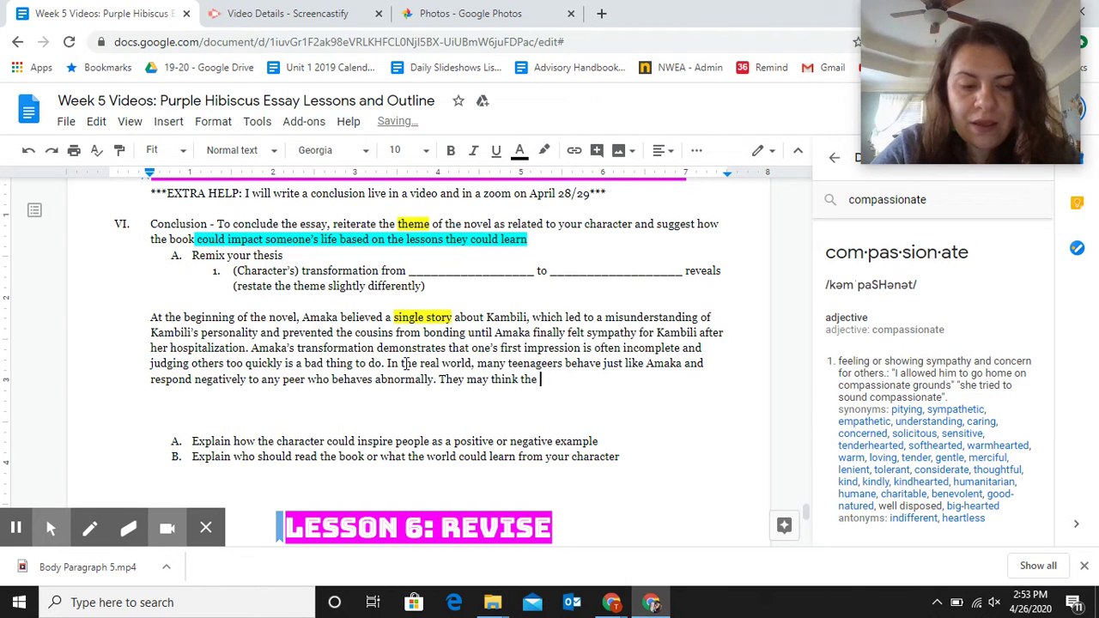
pyautogui.write('quie')
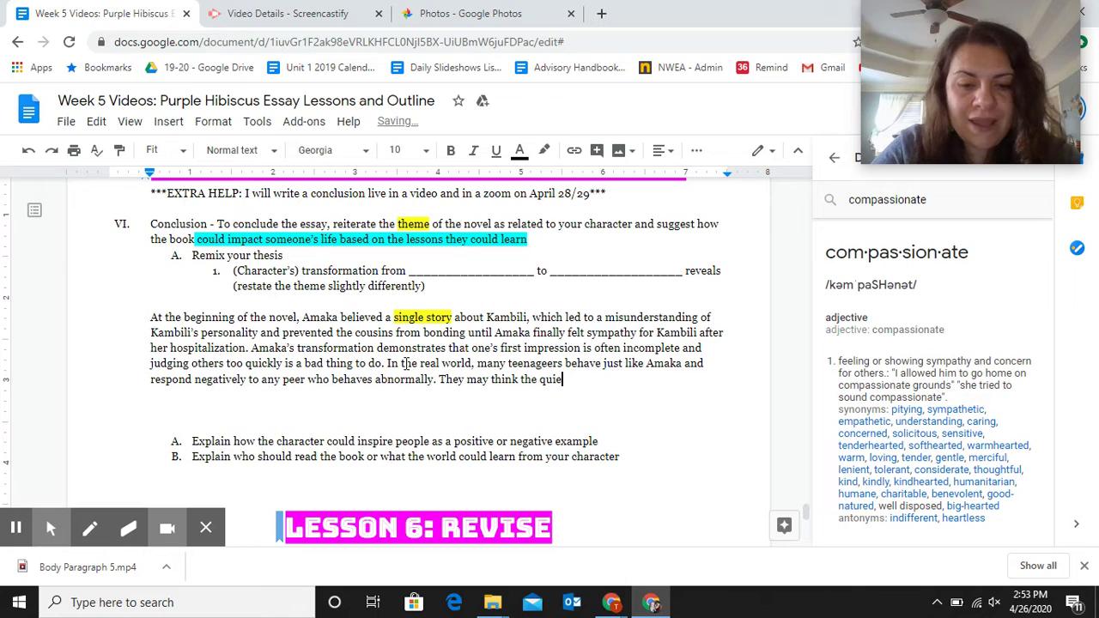
pyautogui.write('t kid ')
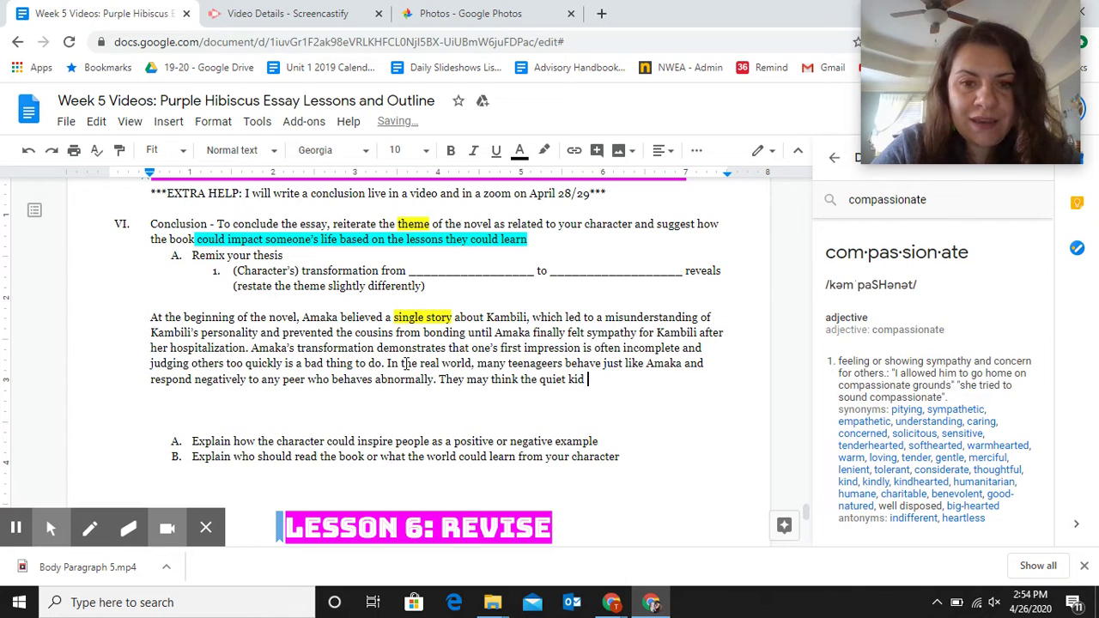
pyautogui.write('is a sno')
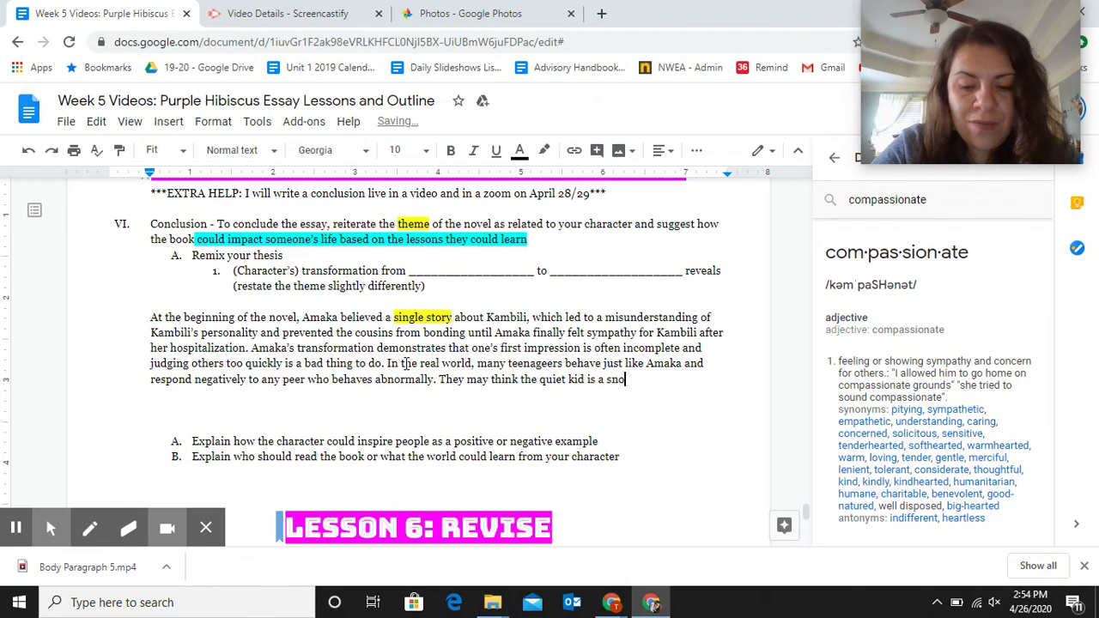
pyautogui.write('b, or they ma')
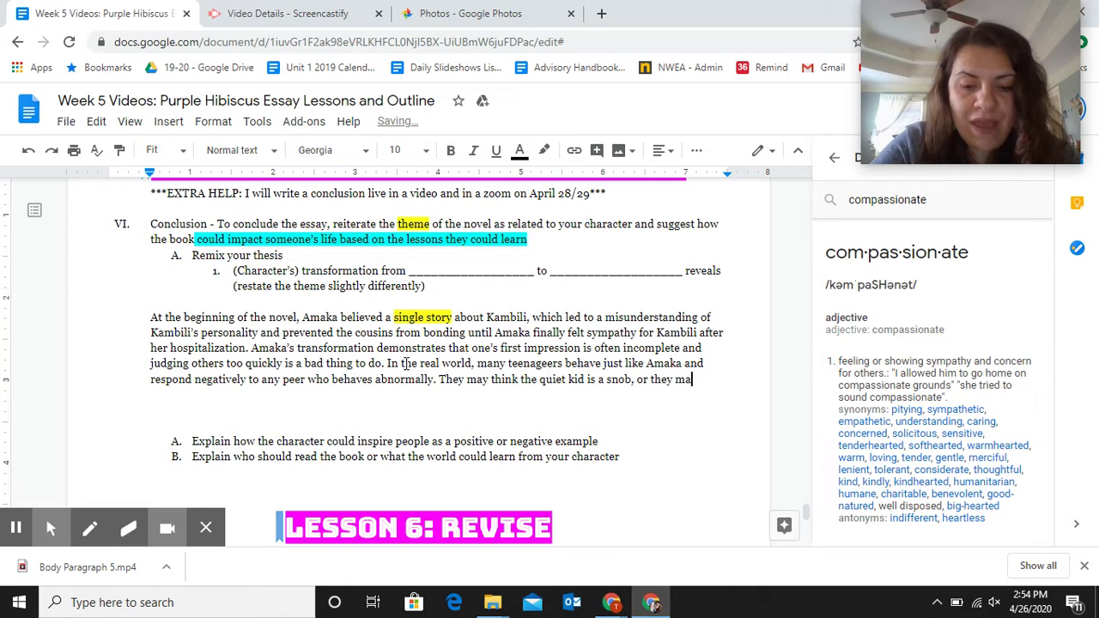
pyautogui.write('y think the')
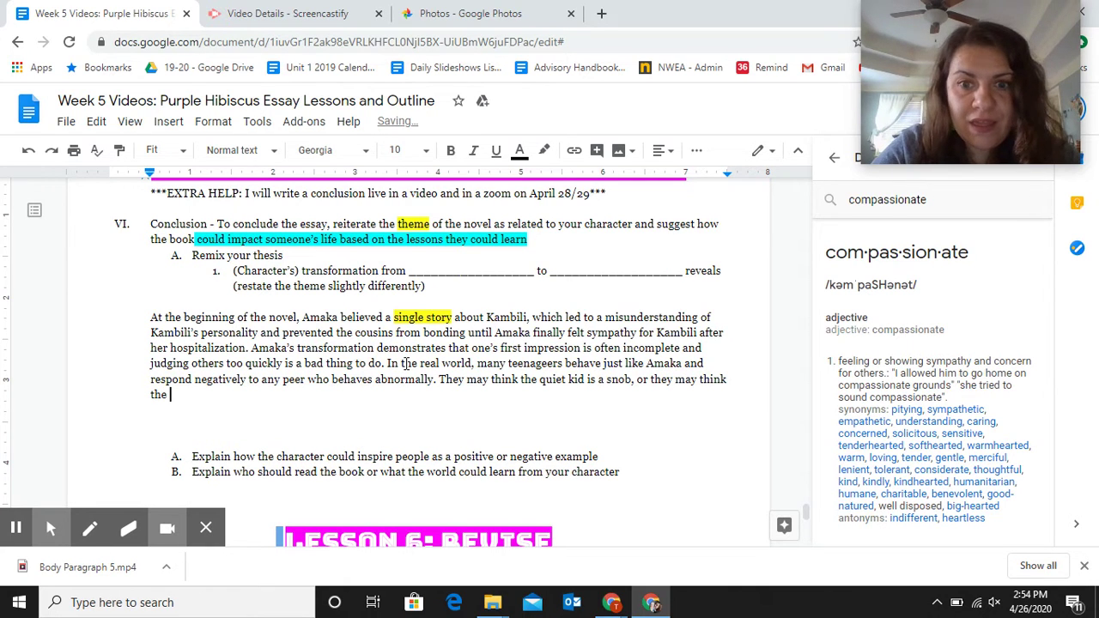
pyautogui.write(' lou')
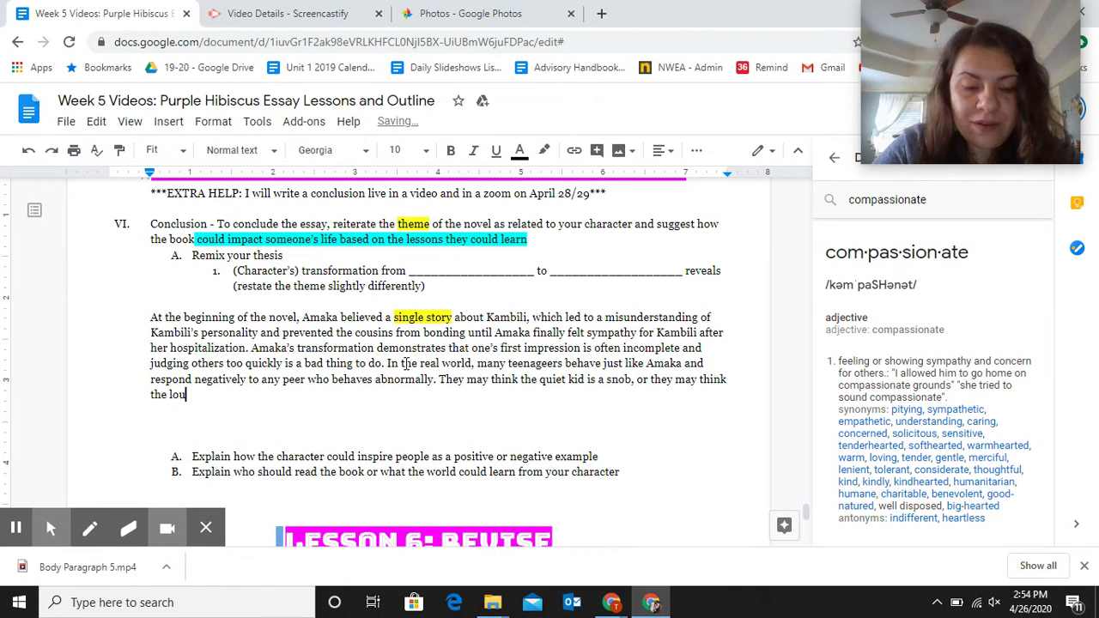
pyautogui.write('d kid is a ')
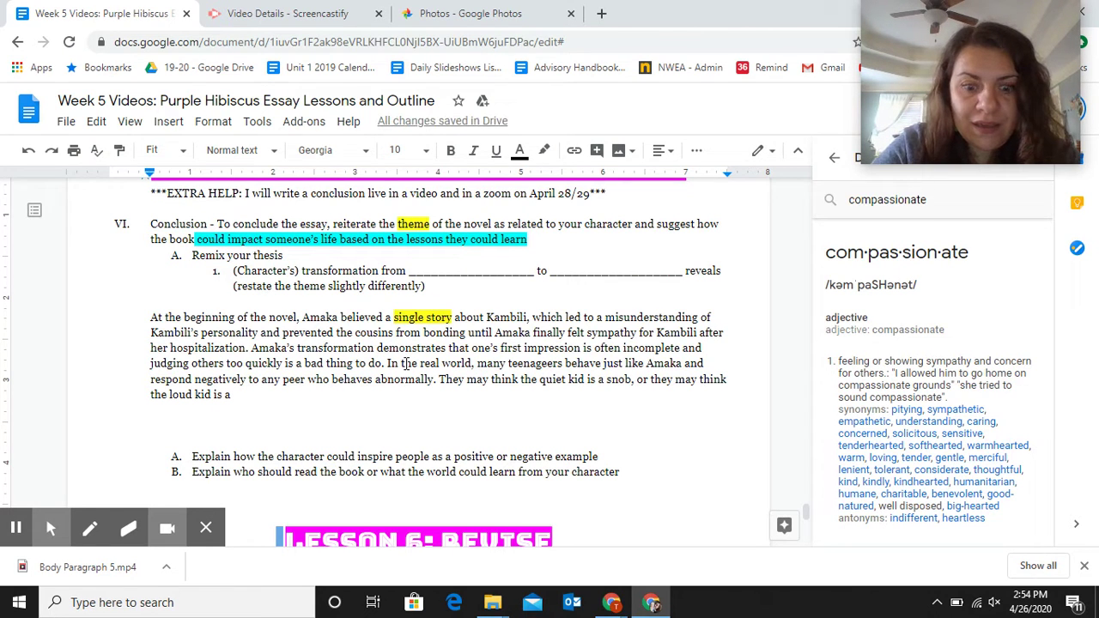
pyautogui.write('nnoyi')
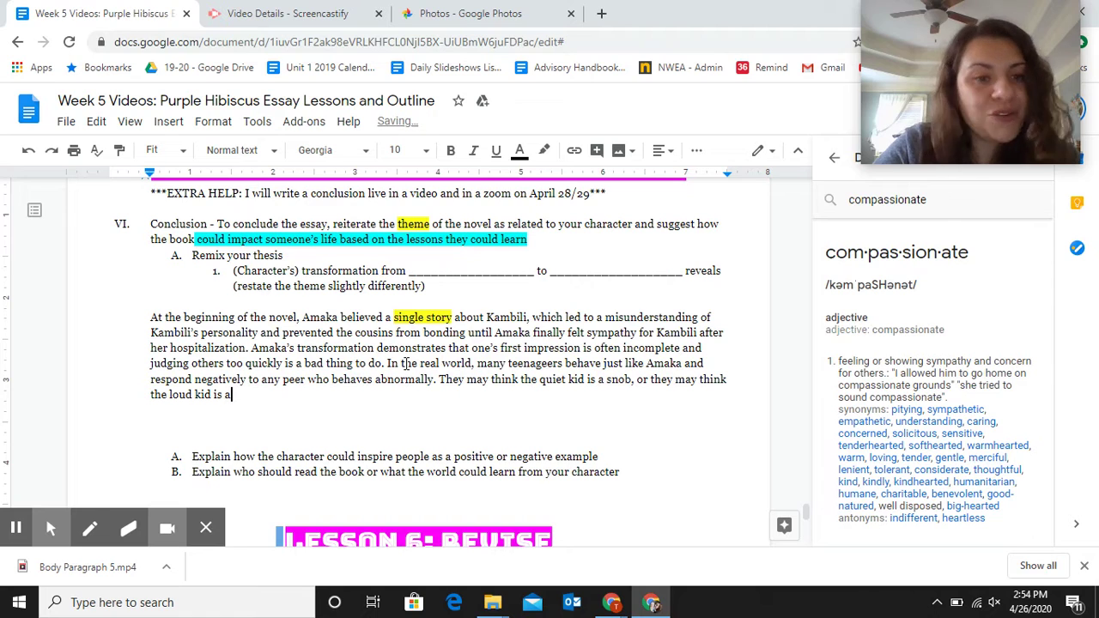
pyautogui.write('ng.')
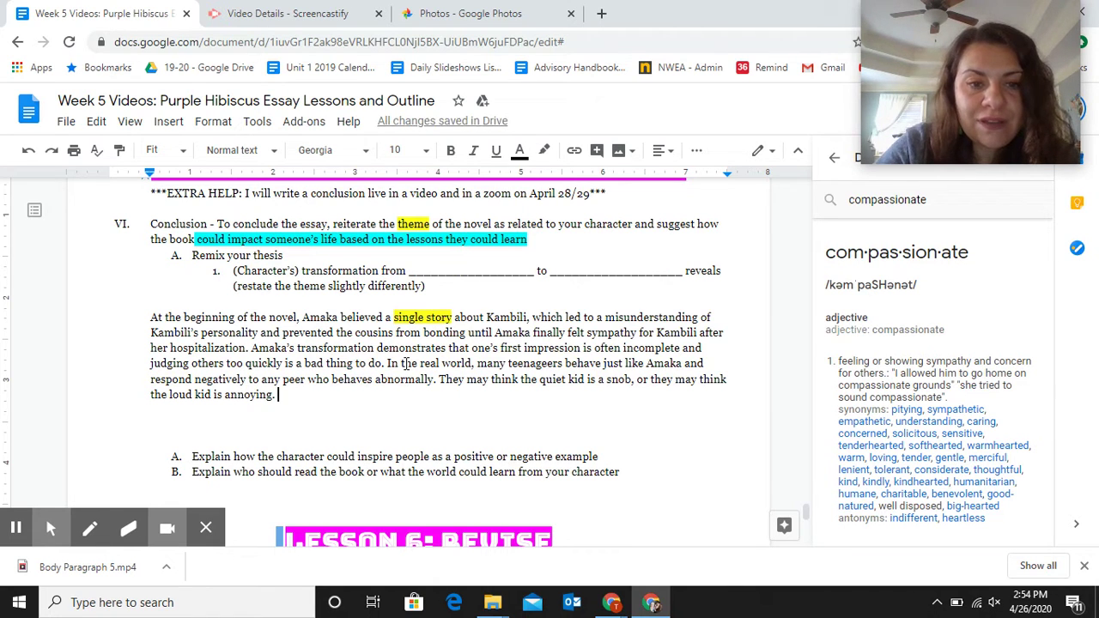
pyautogui.write(' However, ')
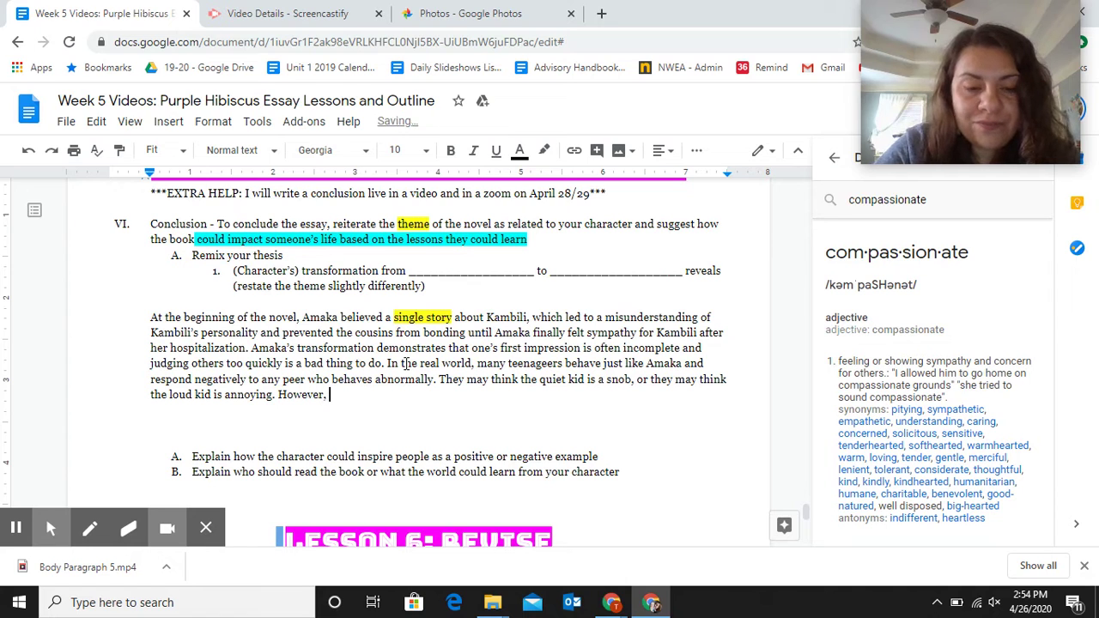
pyautogui.write('just like A')
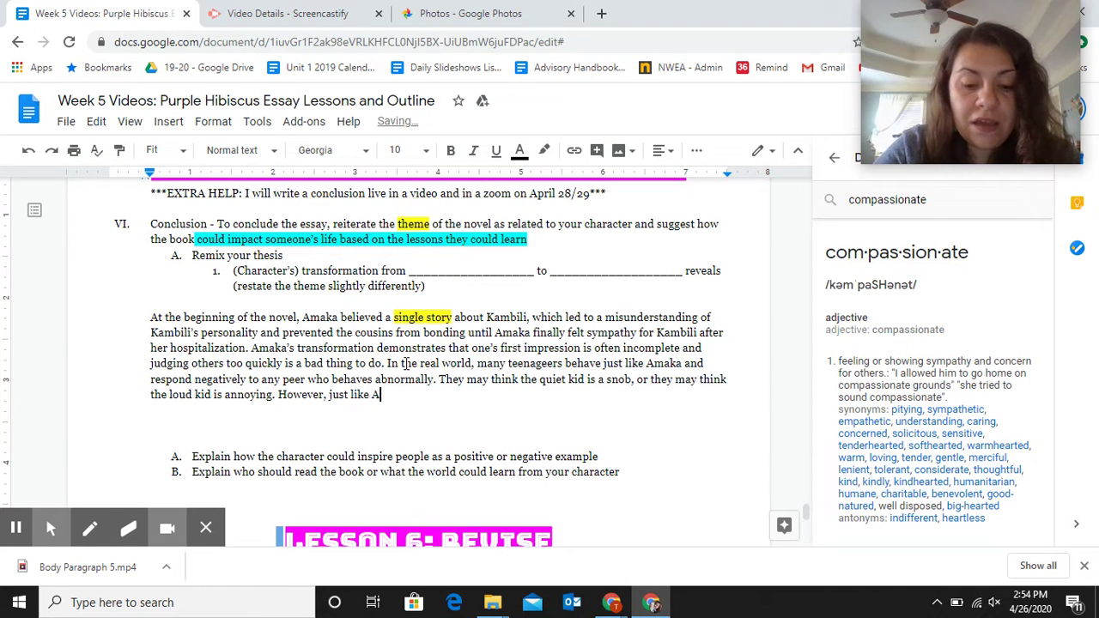
pyautogui.write('maka learns in the novel, ')
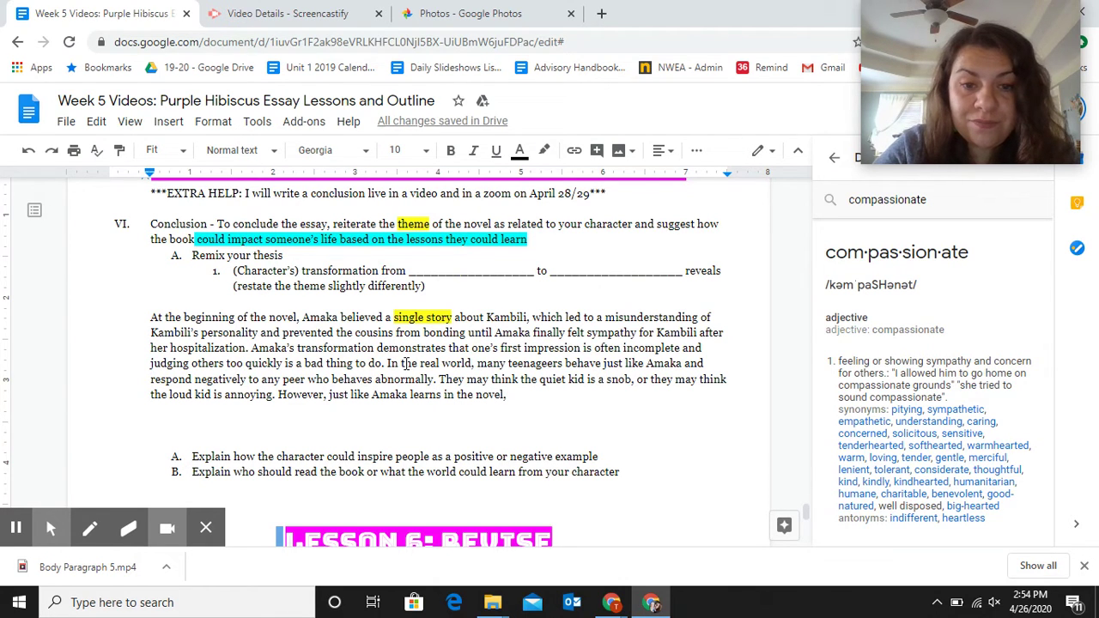
pyautogui.write('all t')
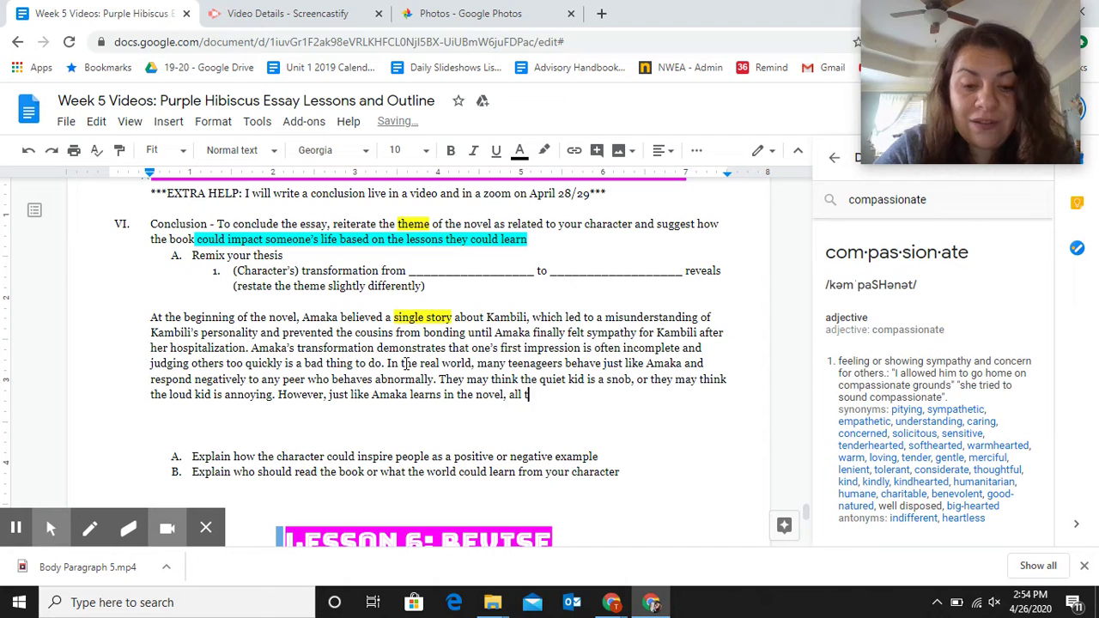
pyautogui.write('eenagers w')
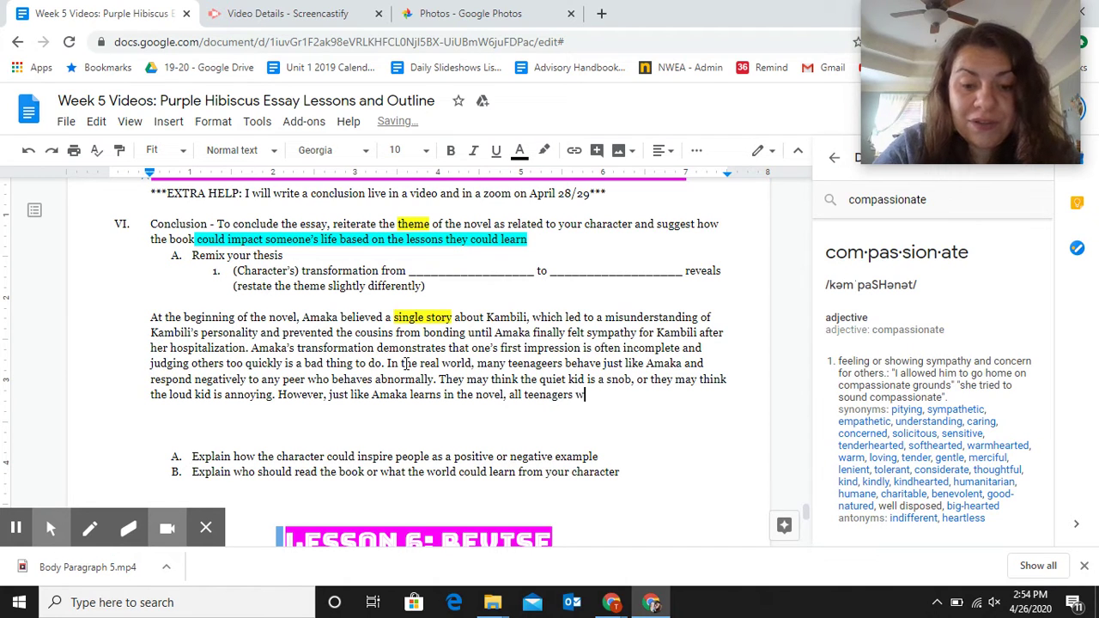
pyautogui.write('ould benefit from')
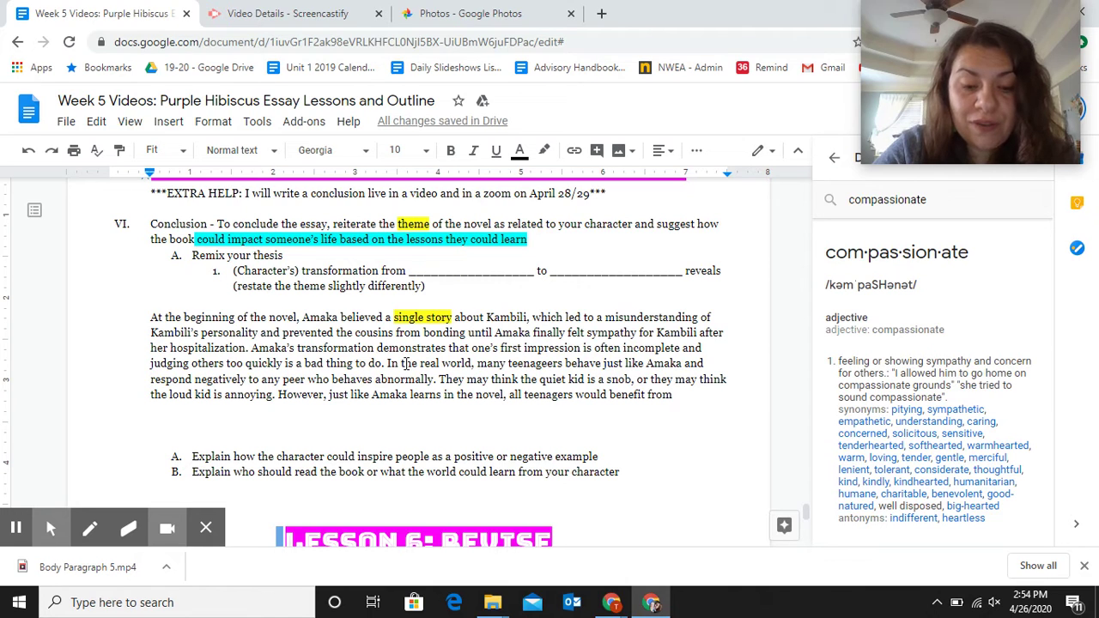
pyautogui.write(' with')
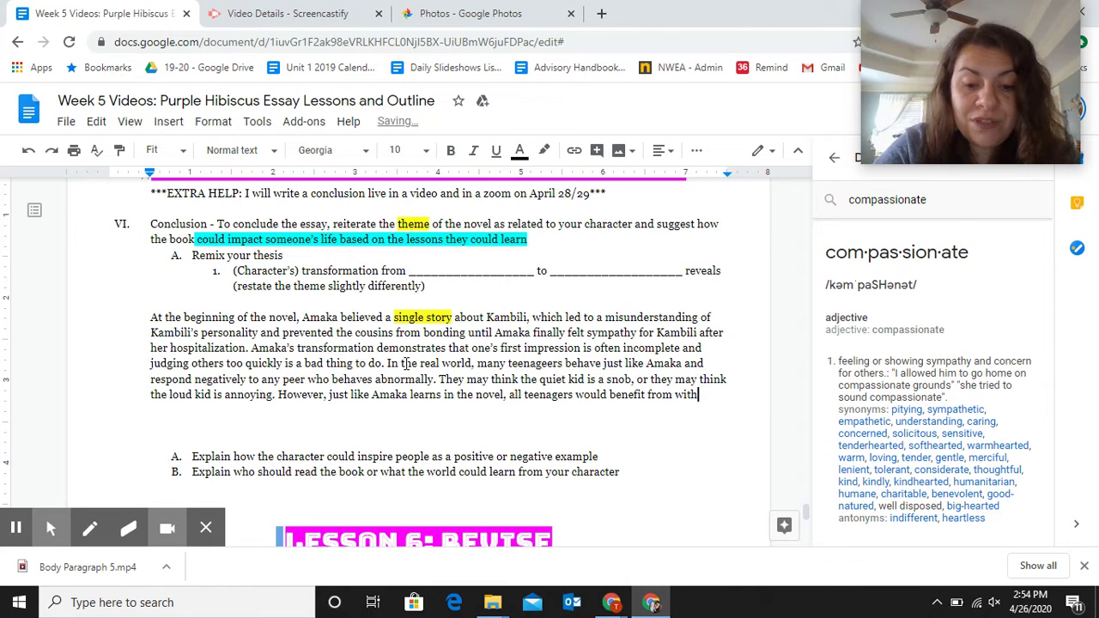
pyautogui.write('olding thei')
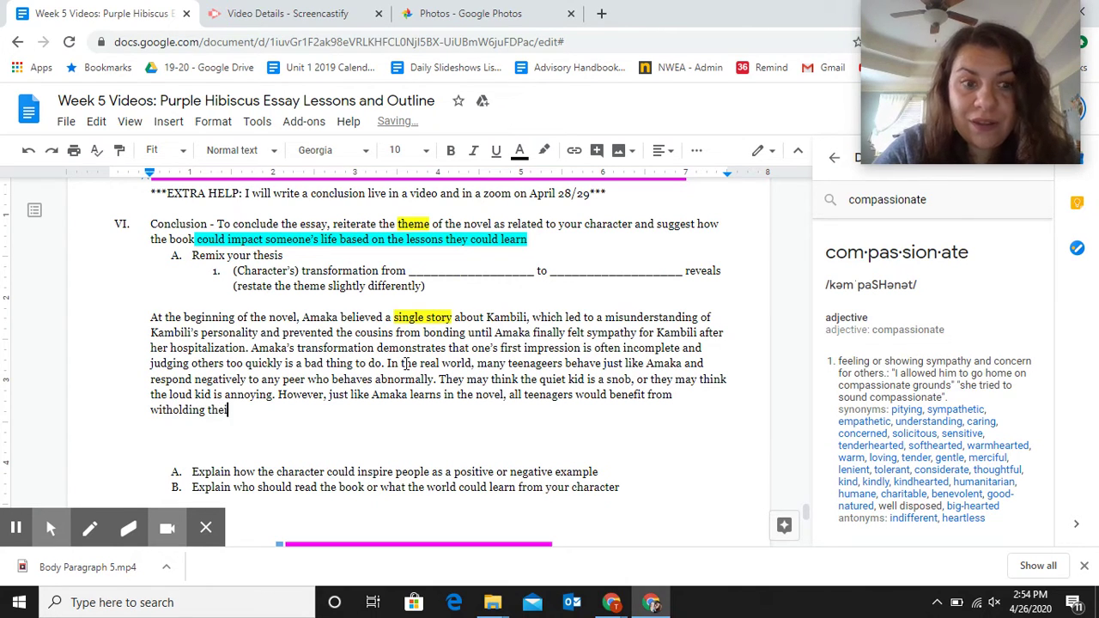
pyautogui.write('r judge')
pyautogui.press('BackSpace')
pyautogui.press('BackSpace')
pyautogui.press('BackSpace')
pyautogui.write('dgement ')
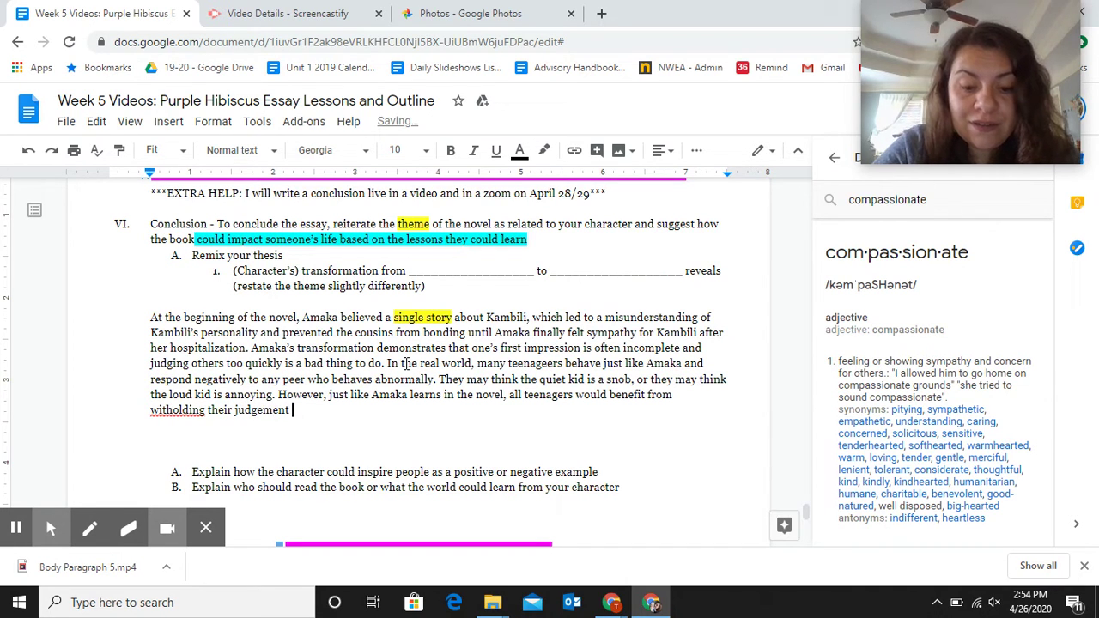
pyautogui.write('of others and seeking')
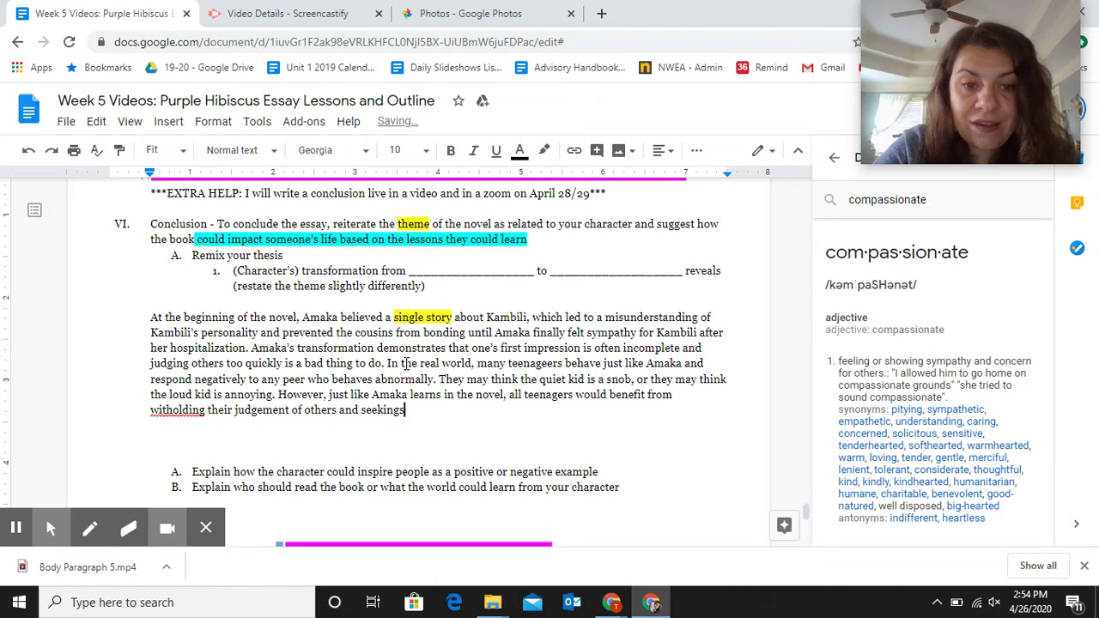
pyautogui.write(' to ')
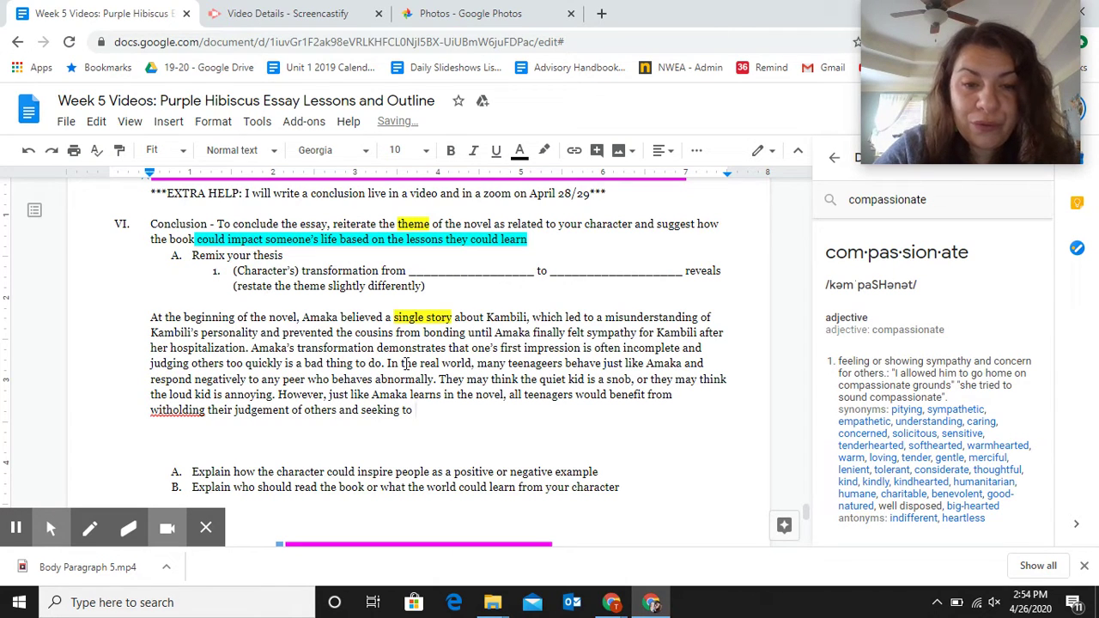
pyautogui.write('uncover')
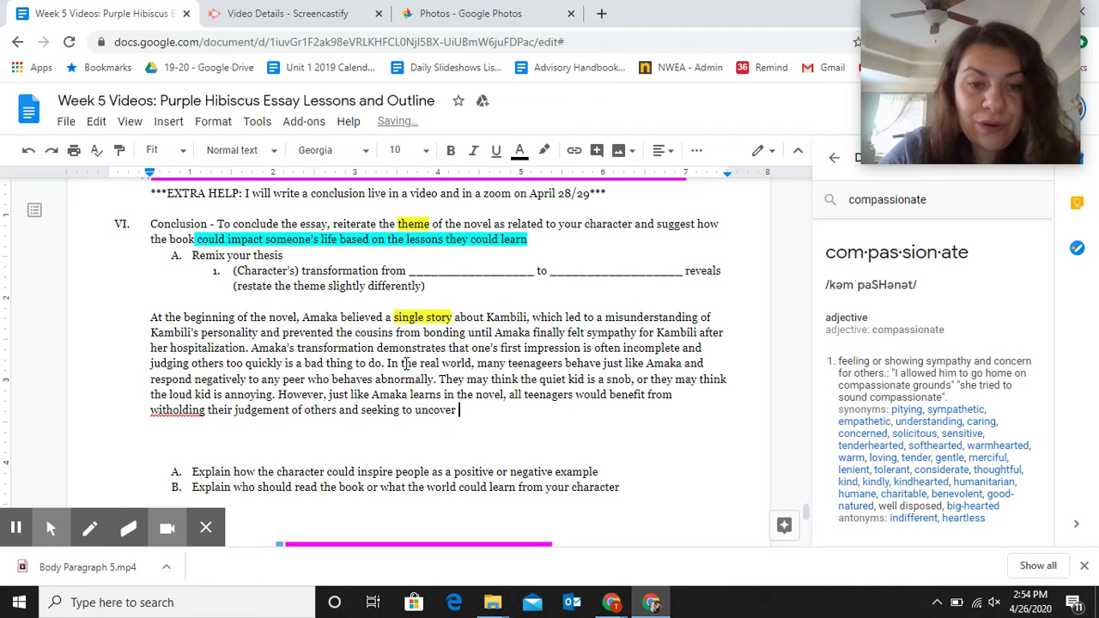
# Step: Correct 'witholding' to 'withholding' using the spelling suggestion
pyautogui.click(174, 409)
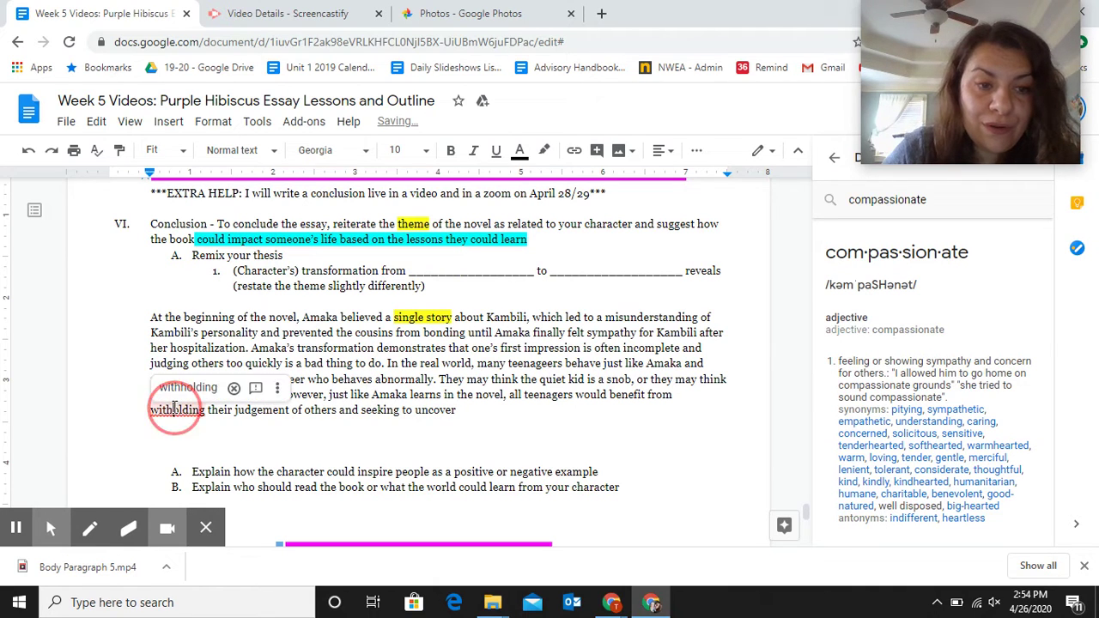
pyautogui.rightClick(174, 409)
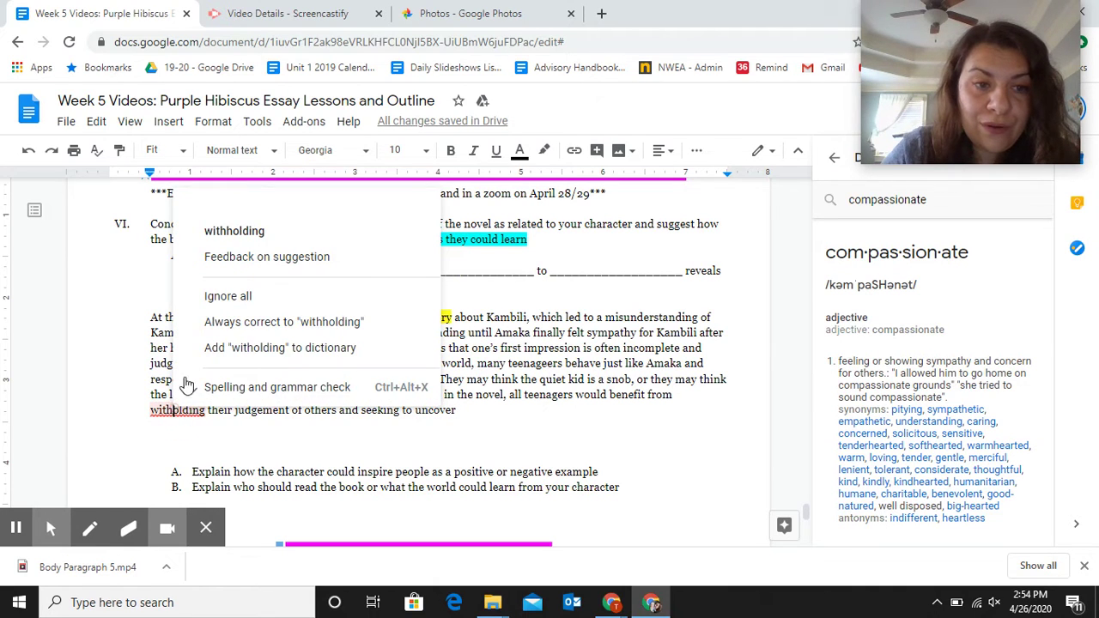
pyautogui.click(234, 231)
# Step: Replace 'and seeking to uncover' with 'and being more compassionate.' and indent the paragraph's first line
pyautogui.click(485, 411)
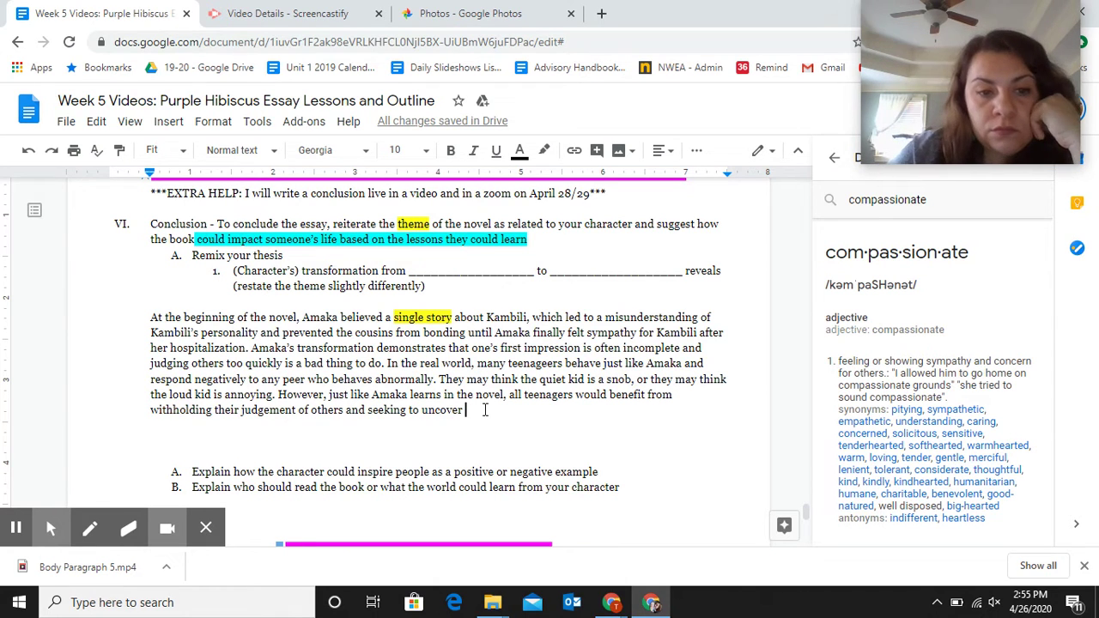
pyautogui.press('BackSpace')
pyautogui.press('BackSpace')
pyautogui.press('BackSpace')
pyautogui.press('BackSpace')
pyautogui.press('BackSpace')
pyautogui.press('BackSpace')
pyautogui.press('BackSpace')
pyautogui.press('BackSpace')
pyautogui.press('BackSpace')
pyautogui.press('BackSpace')
pyautogui.press('BackSpace')
pyautogui.press('BackSpace')
pyautogui.press('BackSpace')
pyautogui.press('BackSpace')
pyautogui.press('BackSpace')
pyautogui.press('BackSpace')
pyautogui.press('BackSpace')
pyautogui.press('BackSpace')
pyautogui.press('BackSpace')
pyautogui.press('BackSpace')
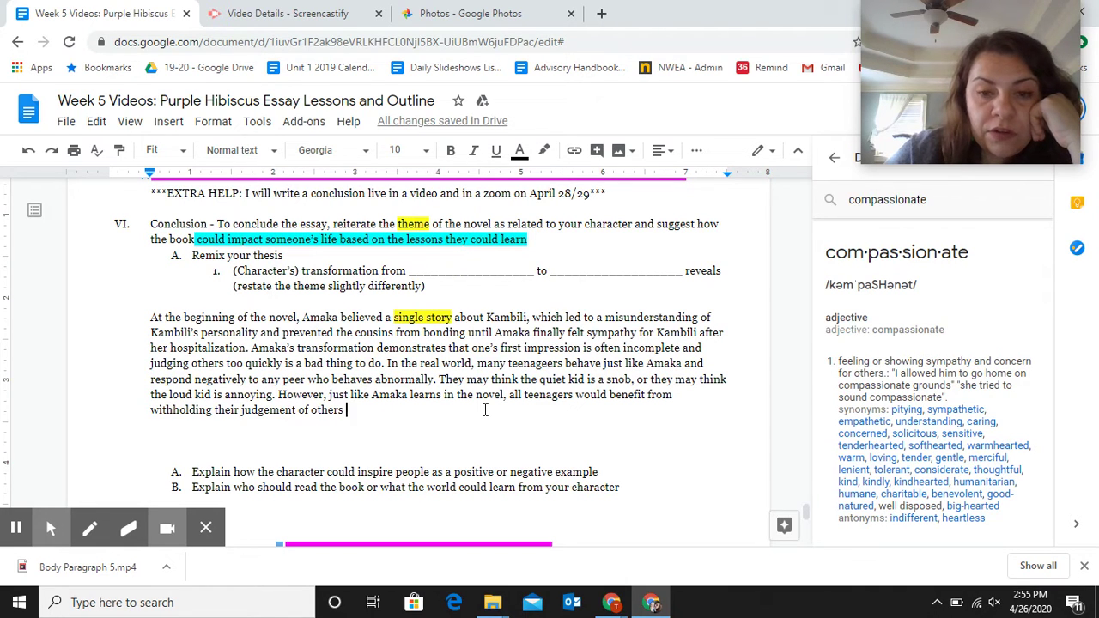
pyautogui.write('and bein')
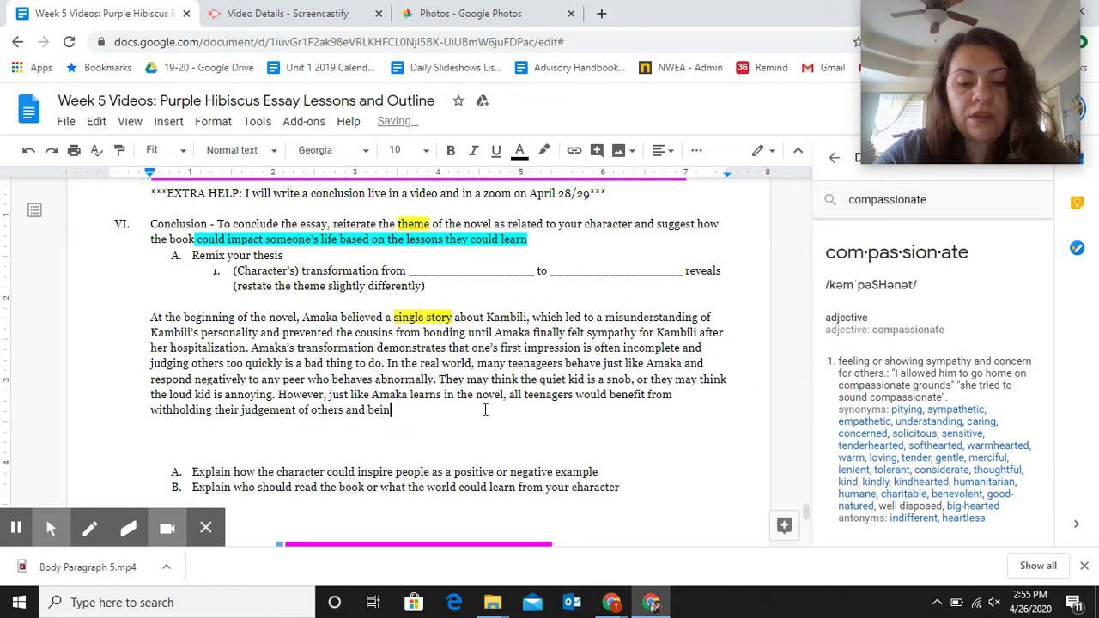
pyautogui.write('g more compassionate.')
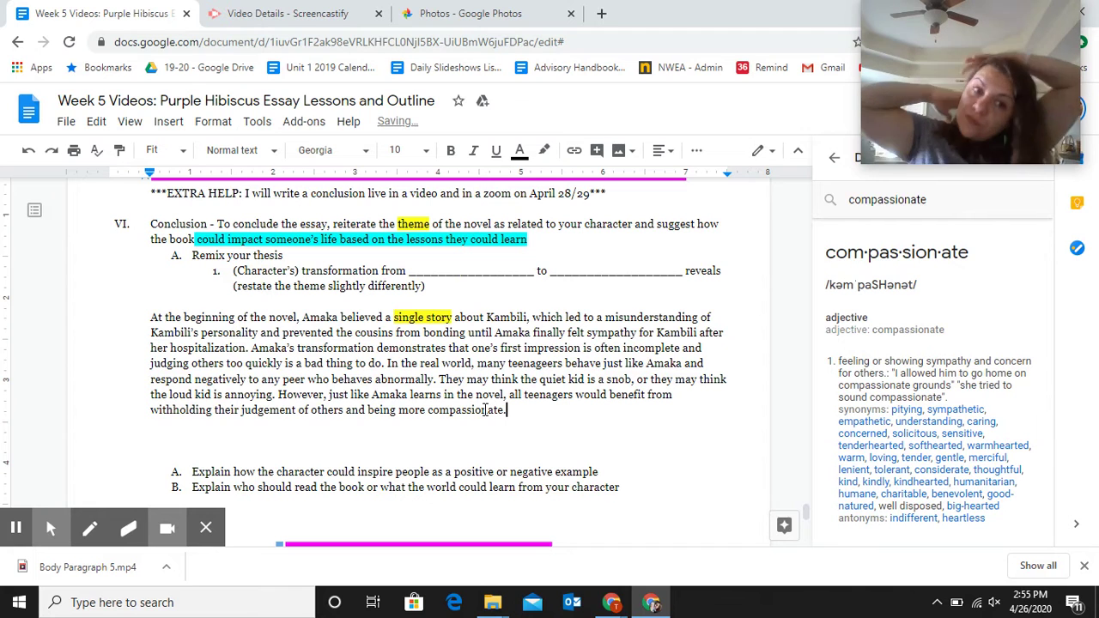
pyautogui.click(149, 318)
pyautogui.press('Tab')
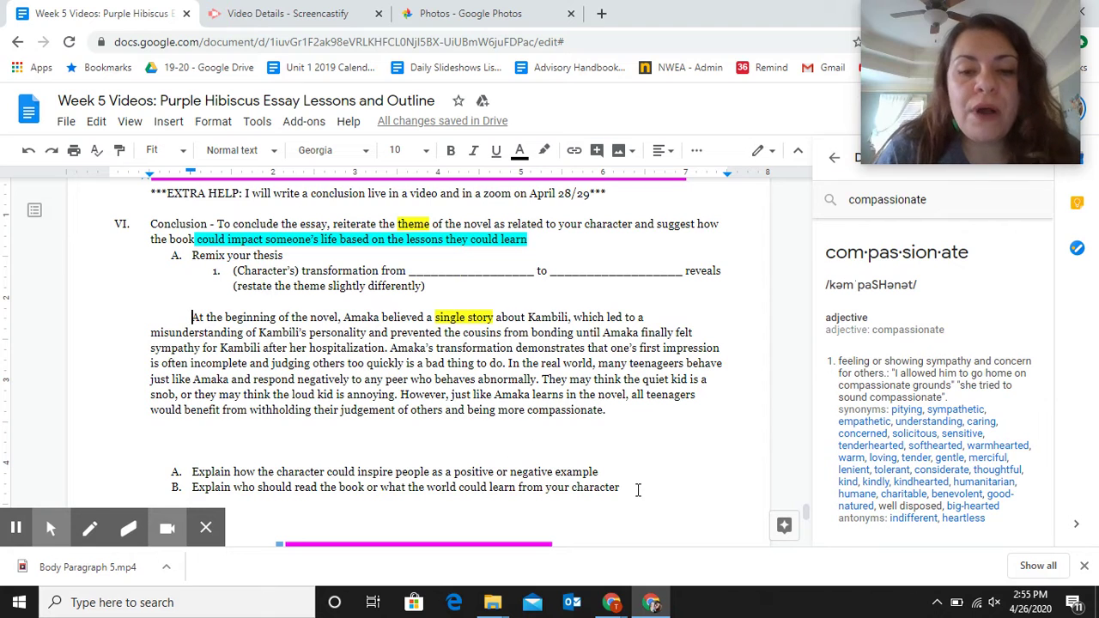
# Step: Move the outline's A and B lines into numbered items 2 and 3 after item 1
pyautogui.moveTo(637, 490); pyautogui.dragTo(192, 471)
pyautogui.hotkey('ctrl', 'c')
pyautogui.press('BackSpace')
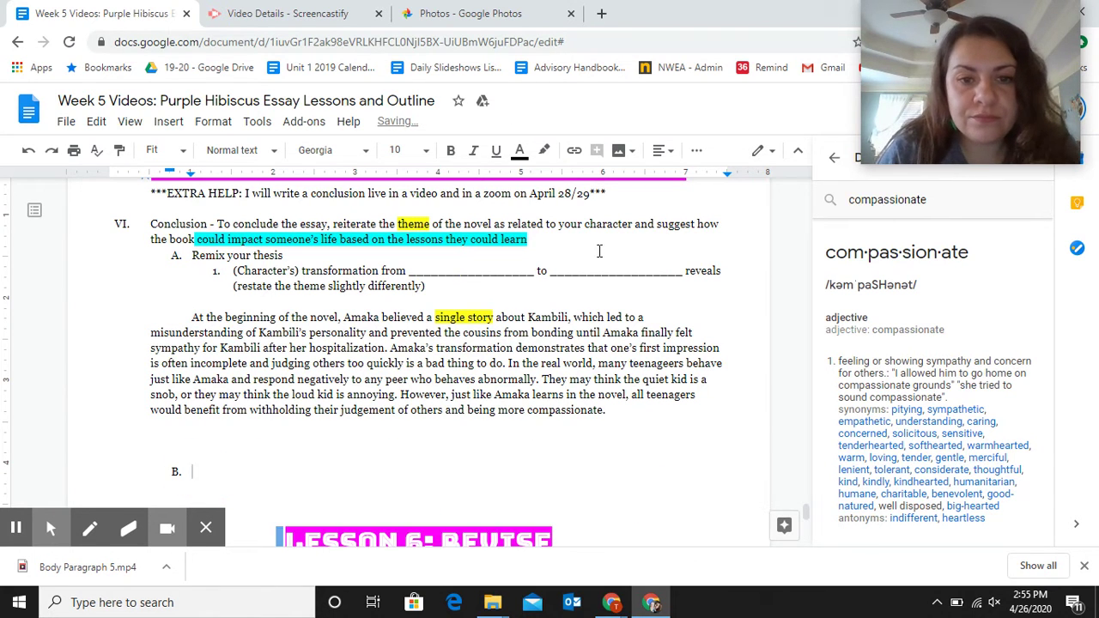
pyautogui.click(502, 285)
pyautogui.press('Return')
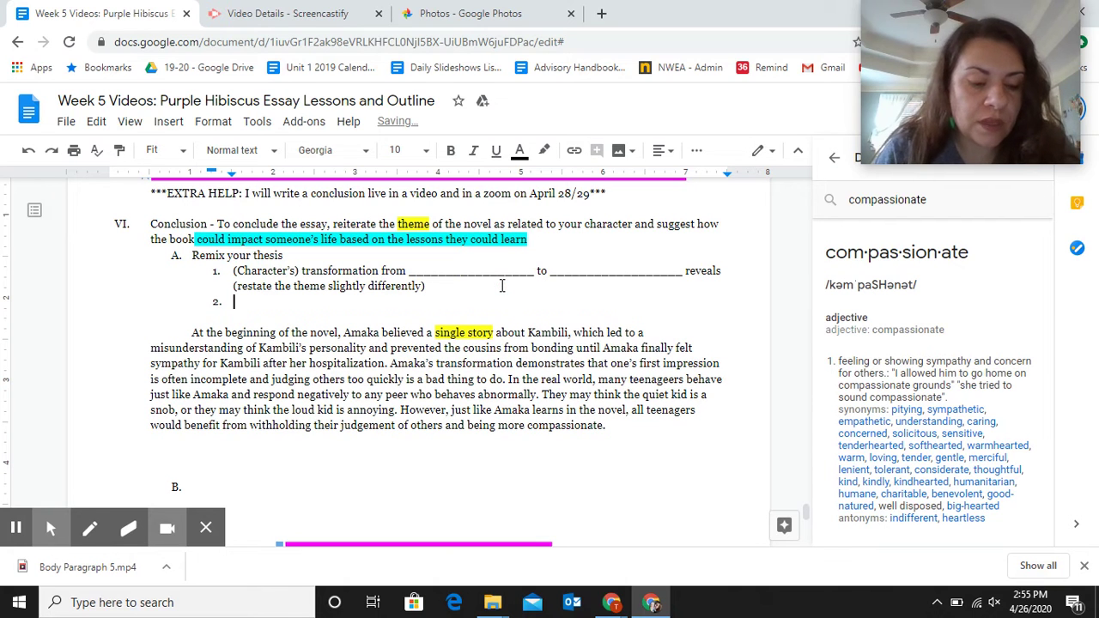
pyautogui.hotkey('ctrl', 'v')
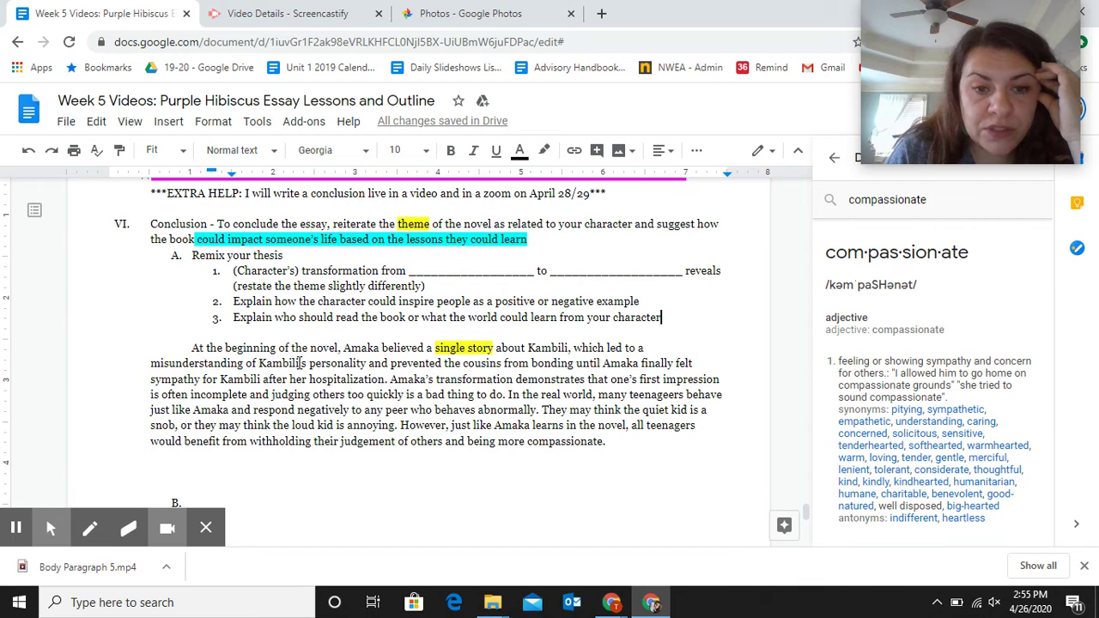
# Step: Remove 'Kambili's personality' so the sentence reads 'led to a misunderstanding and prevented the cousins from bonding'
pyautogui.moveTo(388, 364); pyautogui.dragTo(247, 371)
pyautogui.press('BackSpace')
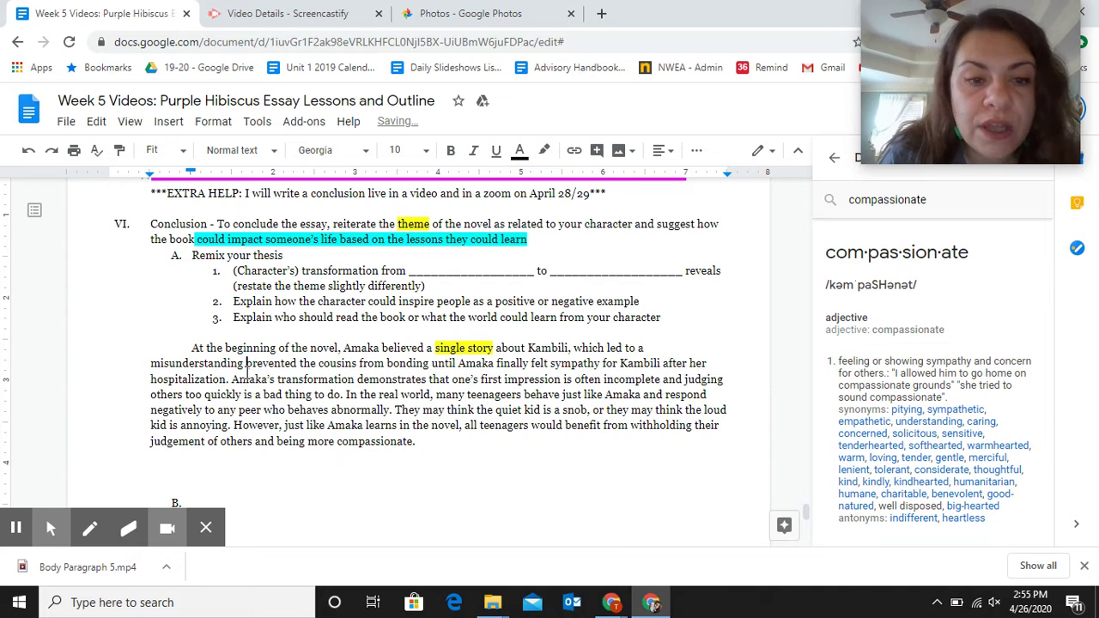
pyautogui.write('and')
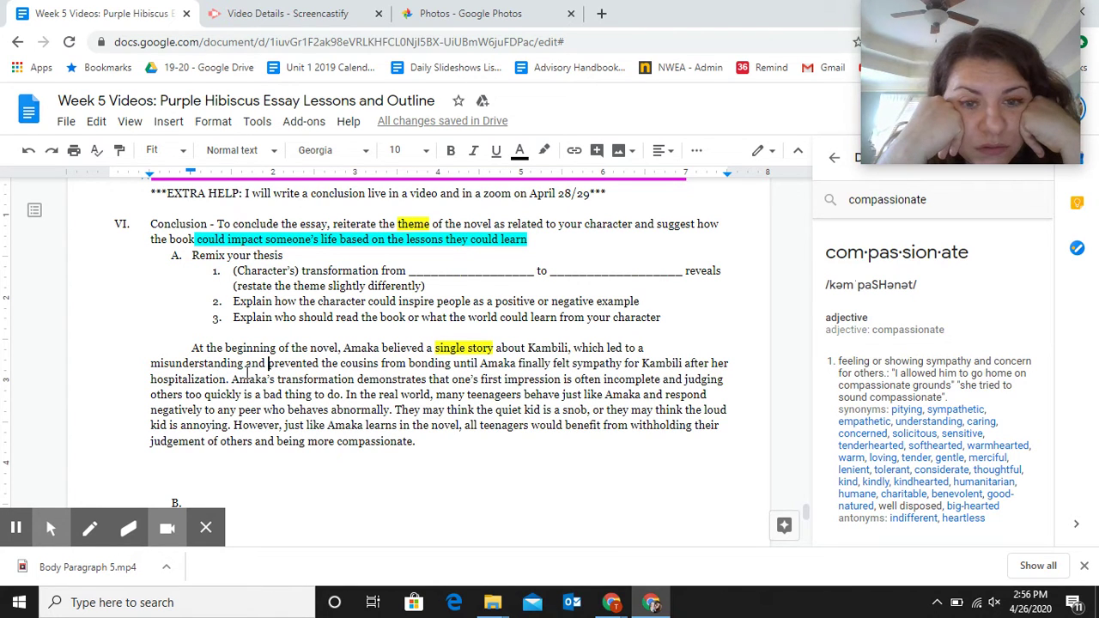
# Step: Rewrite the ending as 'and one should refrain from judging others too quickly.', dropping 'is a bad thing to do'
pyautogui.click(685, 379)
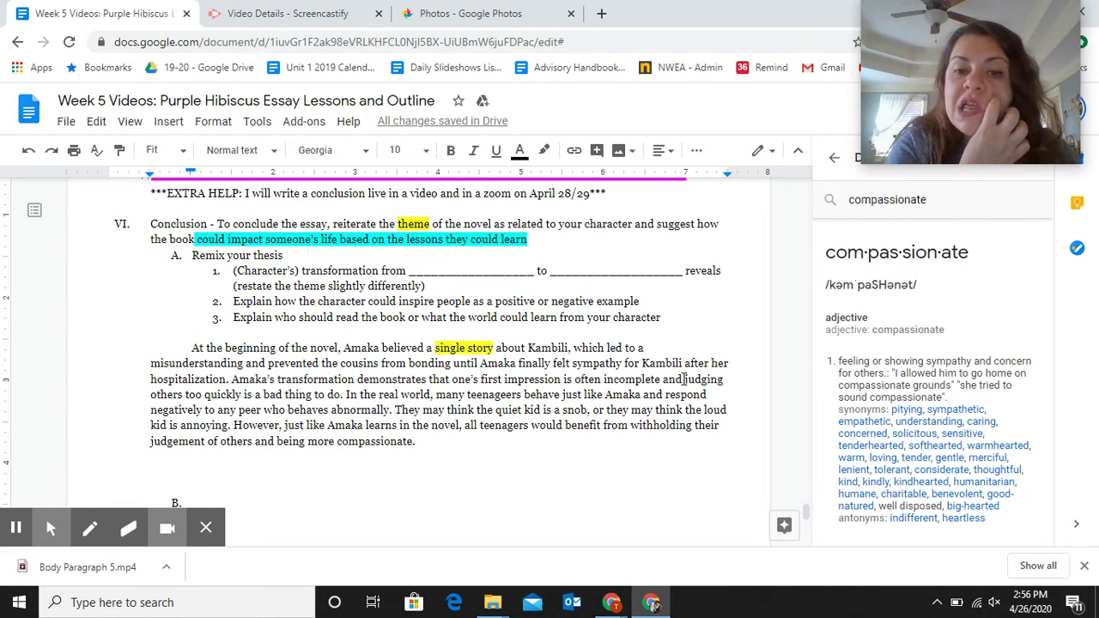
pyautogui.write('one shoud ')
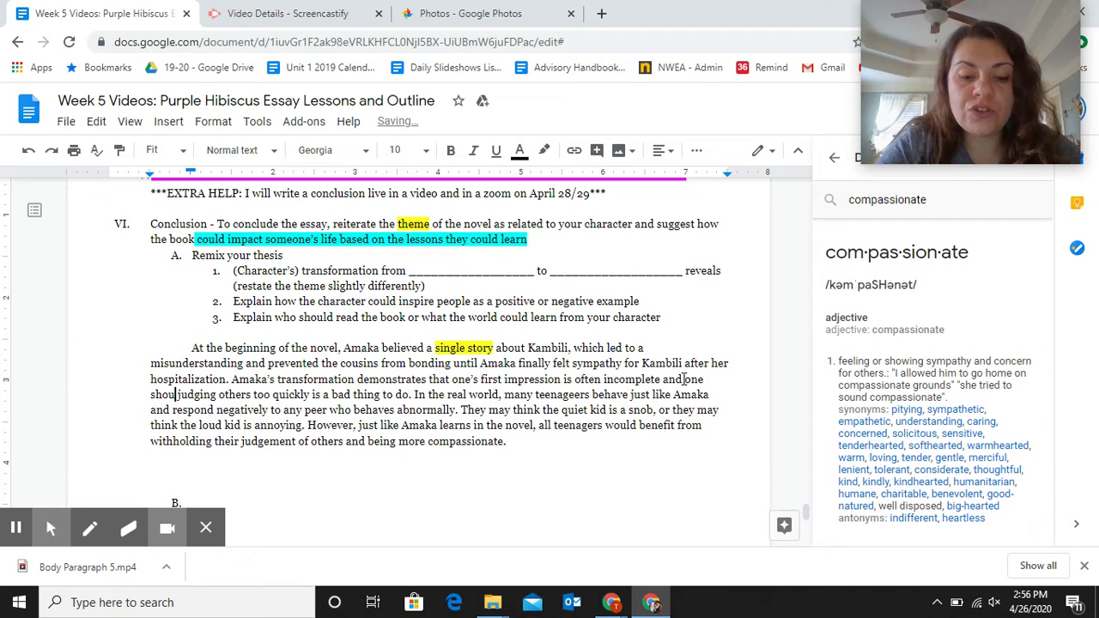
pyautogui.write('refrain from')
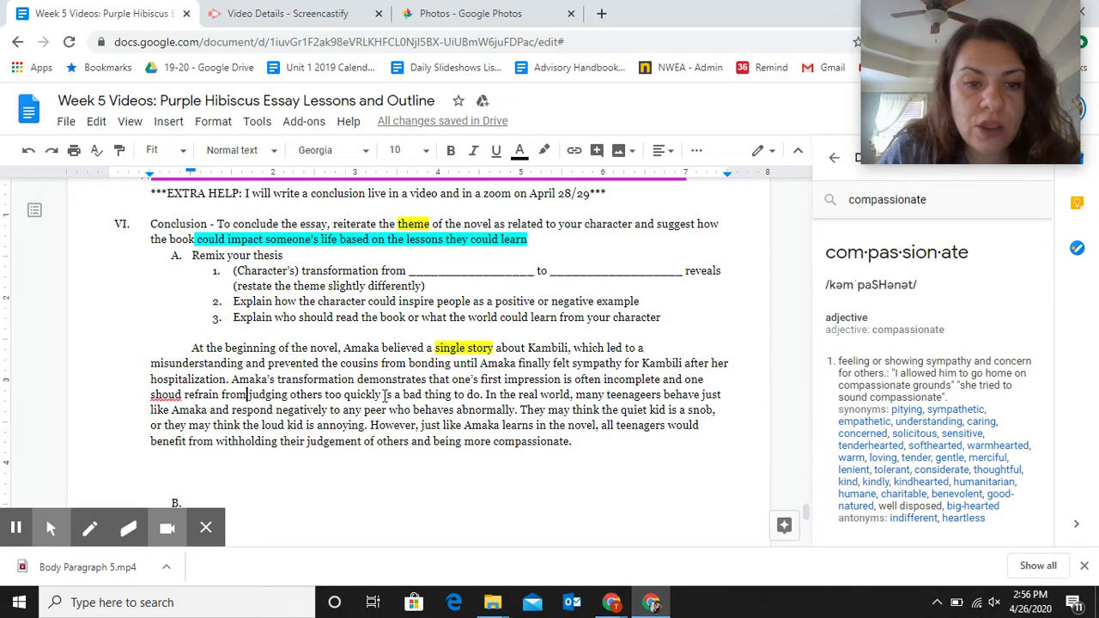
pyautogui.moveTo(383, 397); pyautogui.dragTo(479, 395)
pyautogui.press('BackSpace')
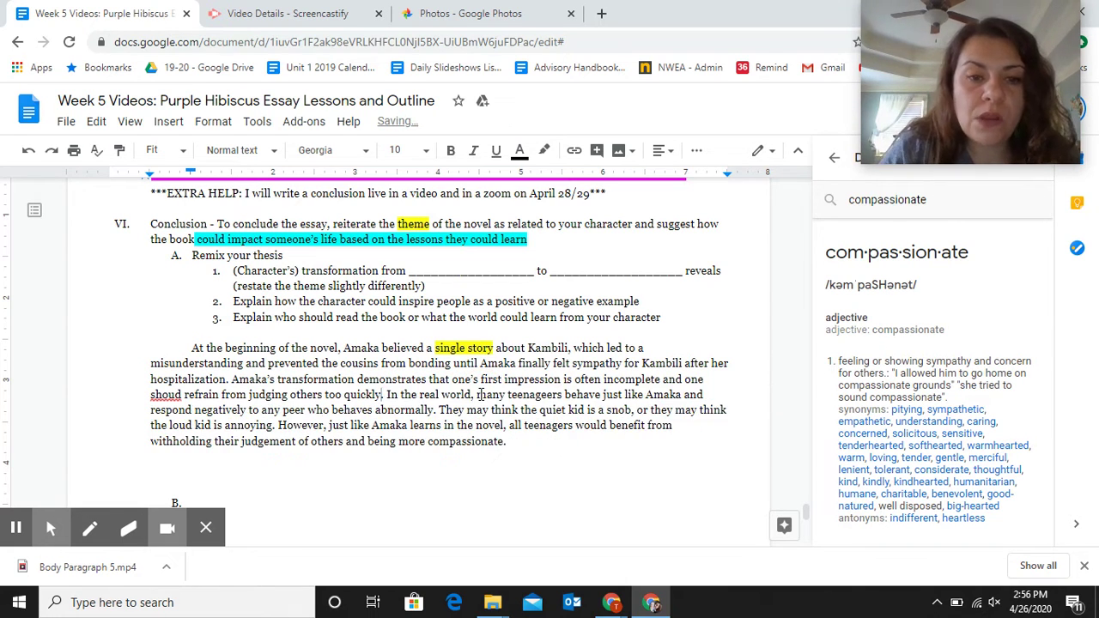
pyautogui.click(172, 394)
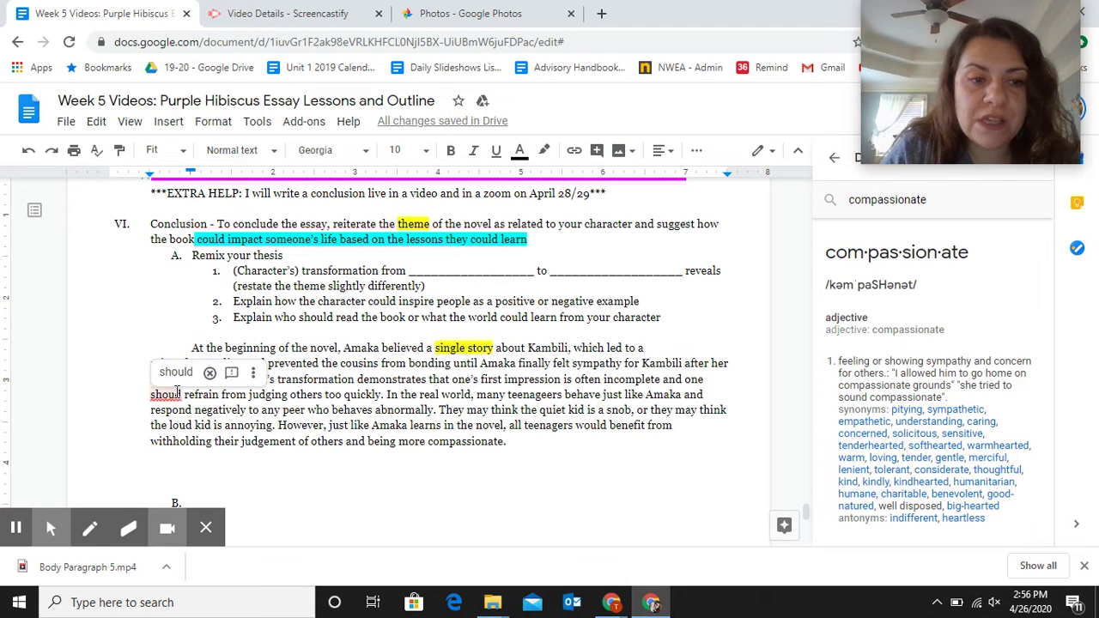
pyautogui.click(176, 372)
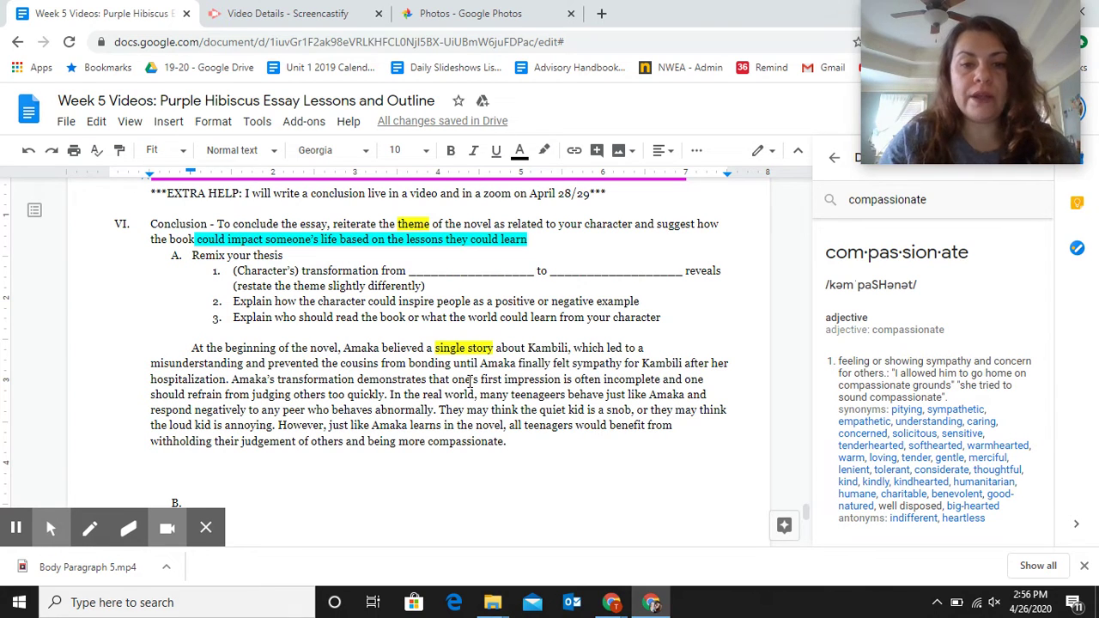
pyautogui.moveTo(479, 381); pyautogui.dragTo(454, 381)
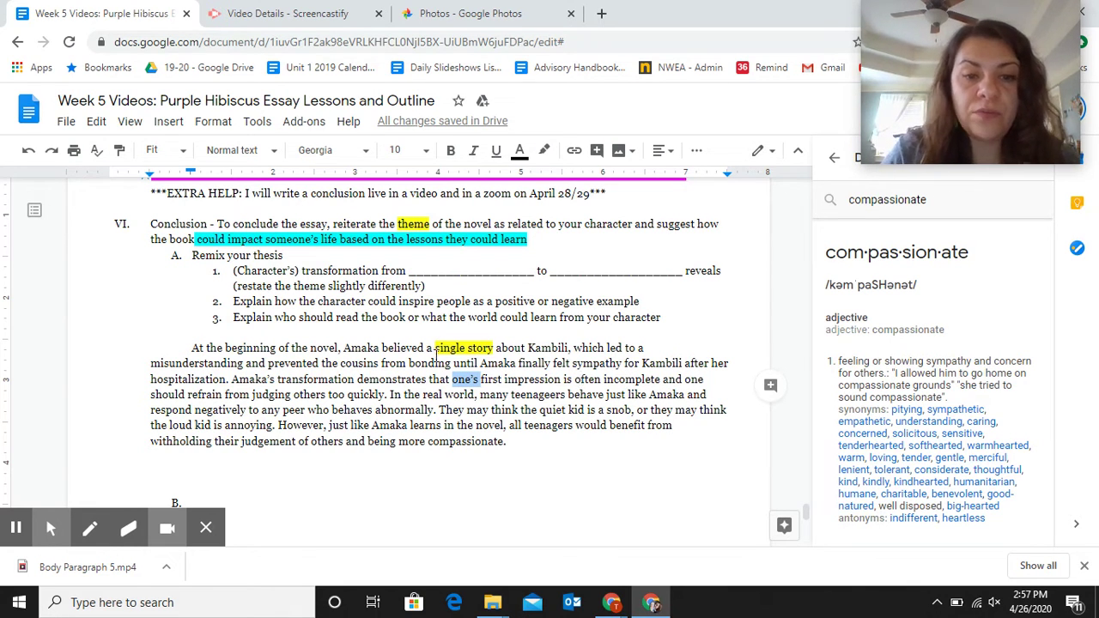
pyautogui.click(388, 395)
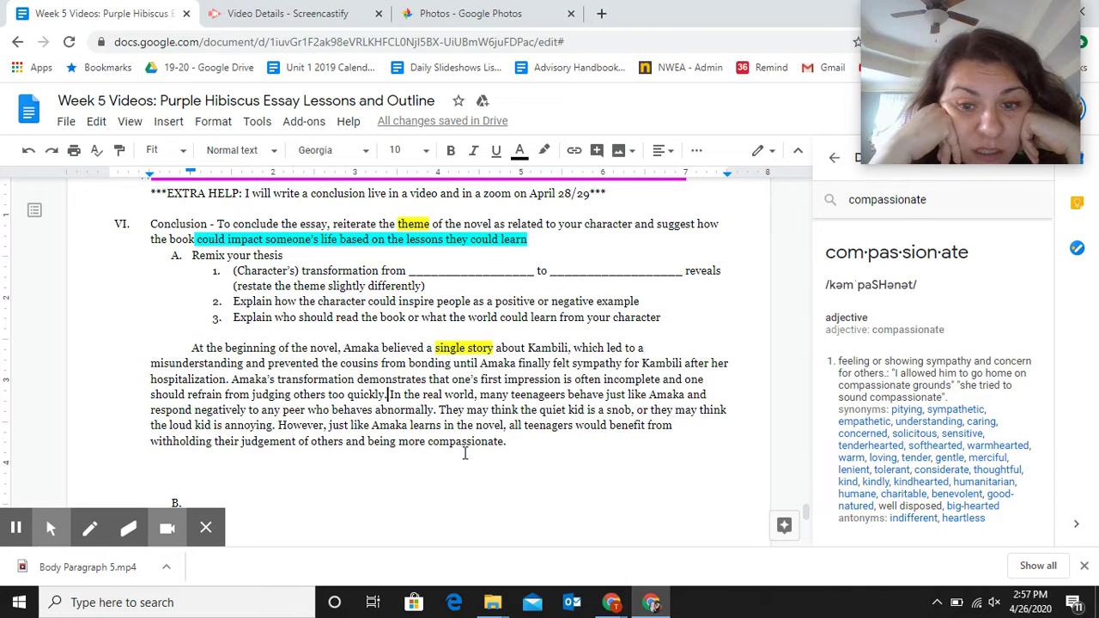
# Step: Delete the comma after 'snob' and replace 'they may think' with 'that'
pyautogui.click(636, 410)
pyautogui.press('BackSpace')
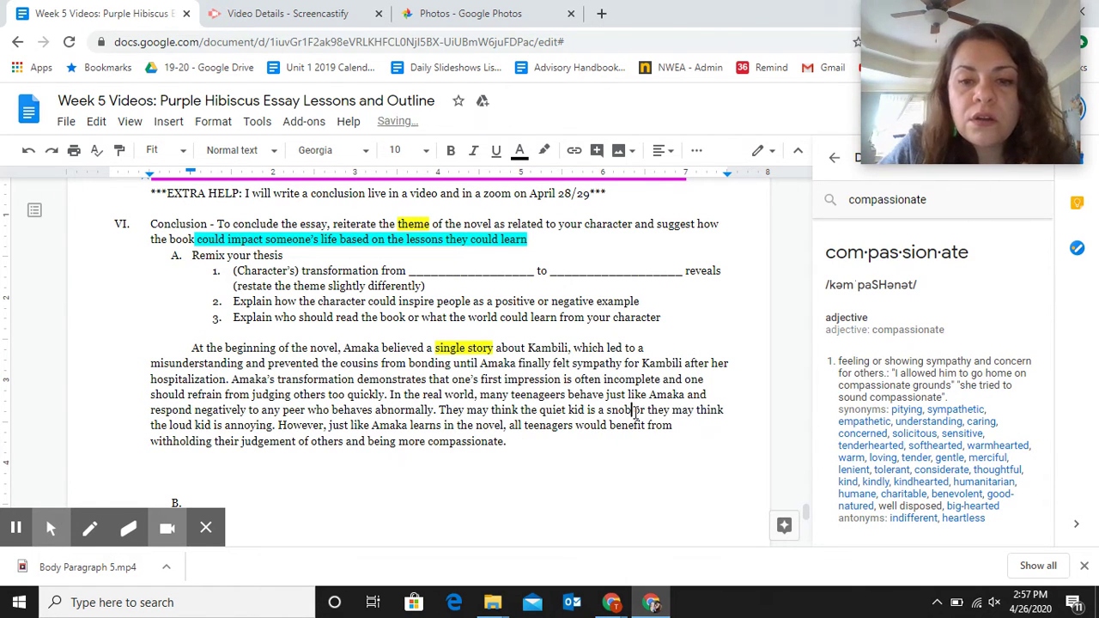
pyautogui.moveTo(731, 413); pyautogui.dragTo(648, 411)
pyautogui.press('BackSpace')
pyautogui.write('that')
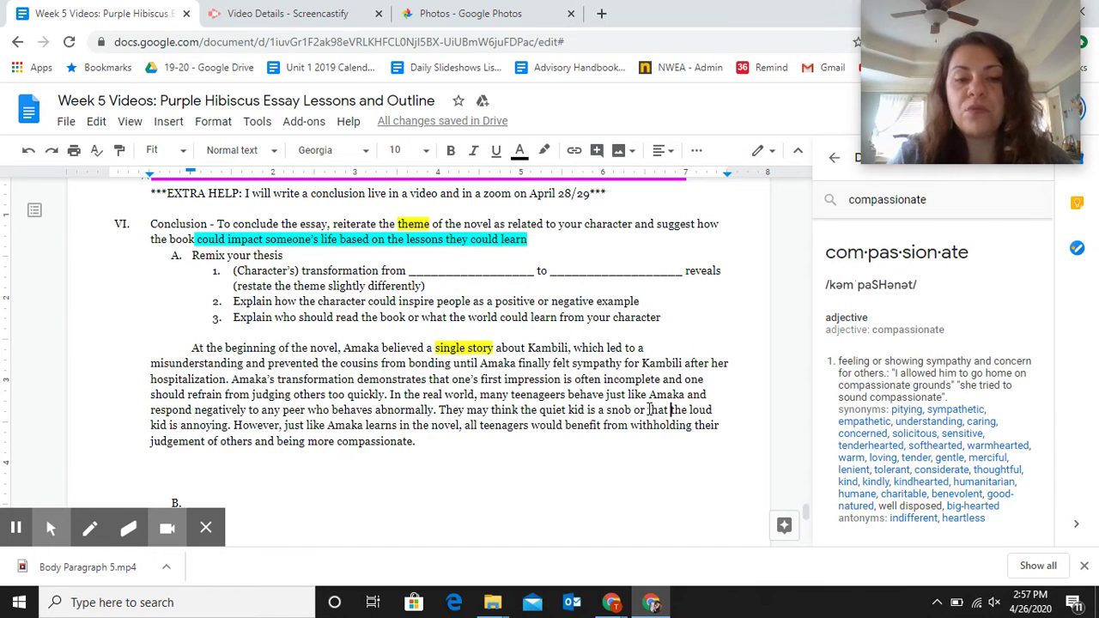
# Step: Position the insertion point just before 'In the real world' in the conclusion
pyautogui.click(340, 319)
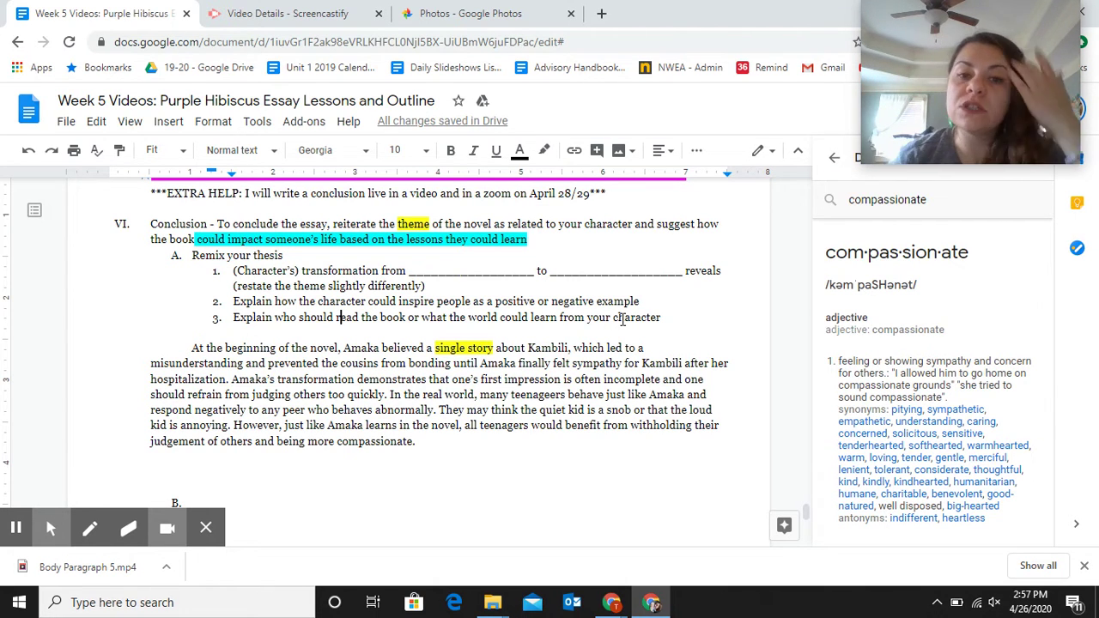
pyautogui.click(544, 440)
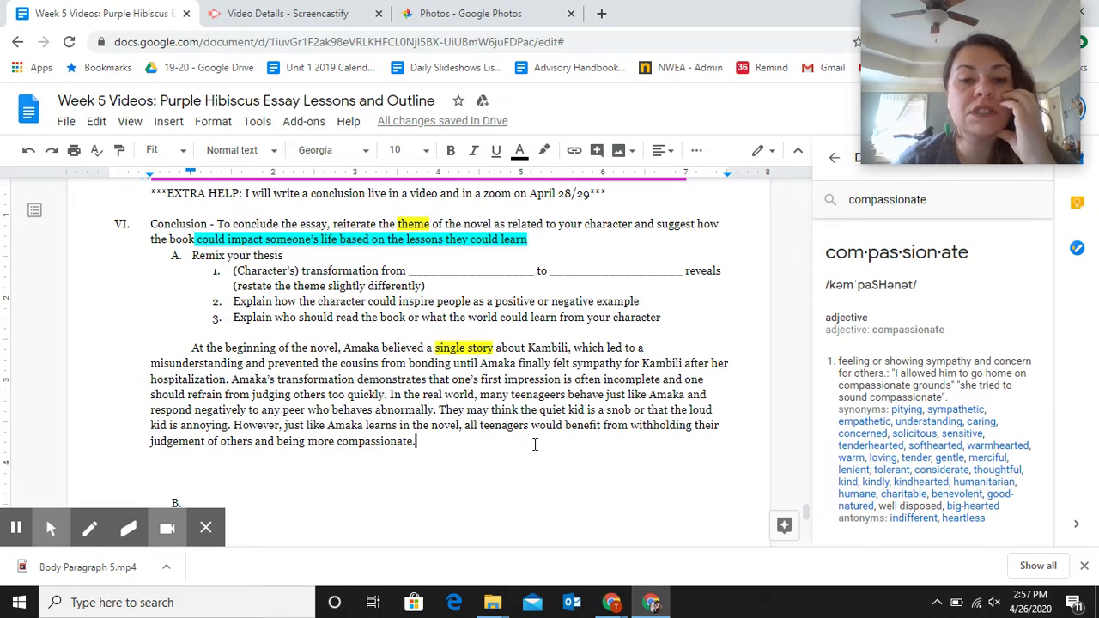
pyautogui.click(392, 395)
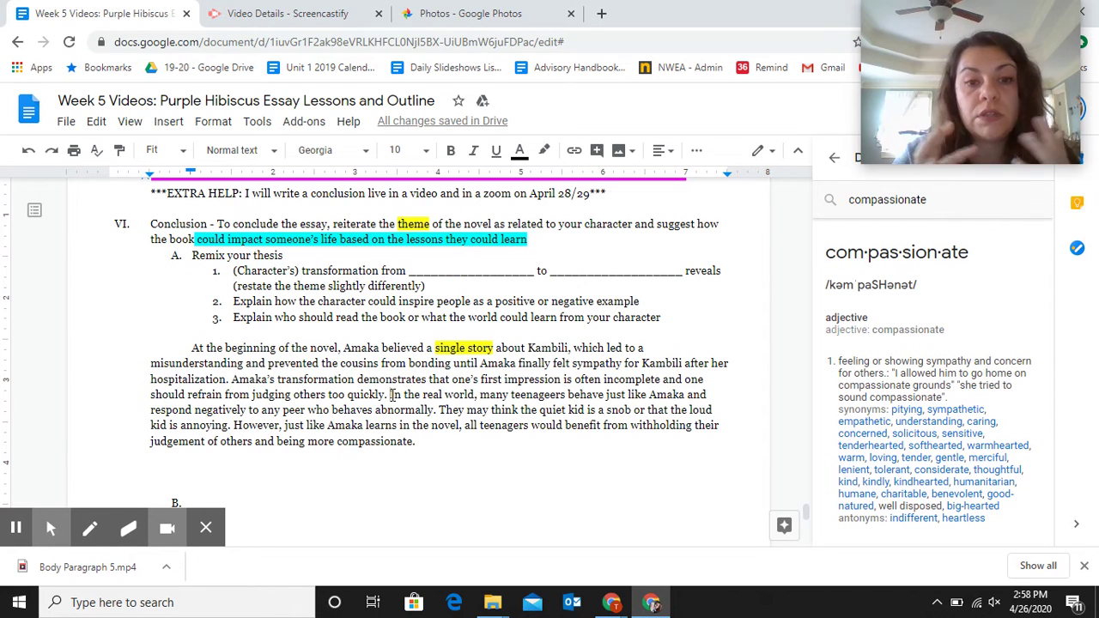
pyautogui.click(447, 439)
pyautogui.click(388, 394)
# Step: Break the paragraph at 'In the real world' and add 'This theme is found in many other books and films. For example, in Tiger King'
pyautogui.press('Return')
pyautogui.press('Return')
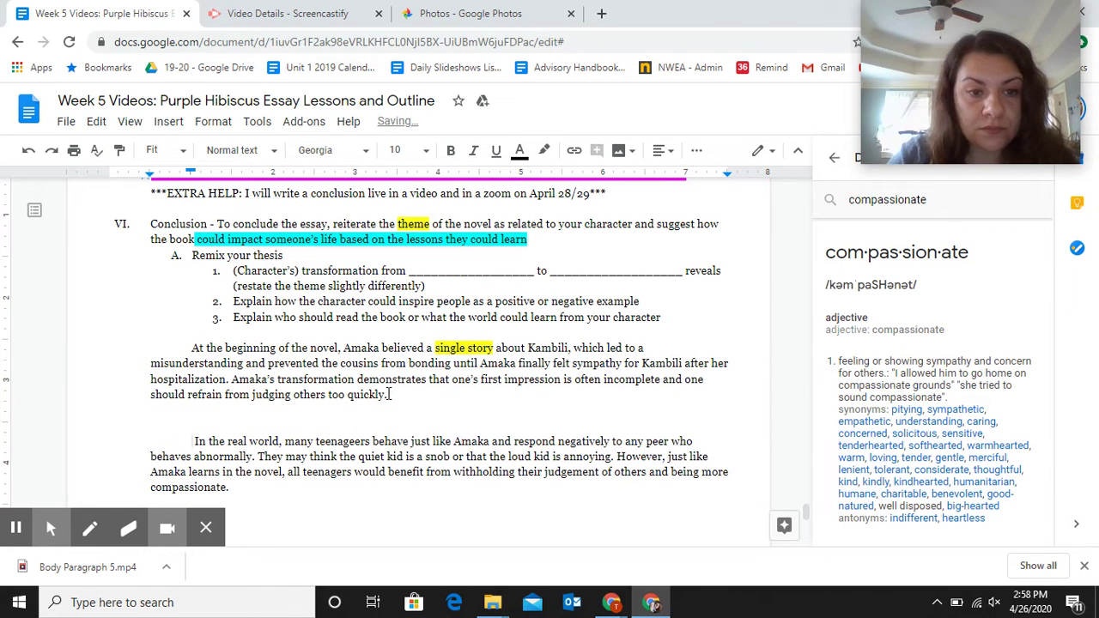
pyautogui.click(434, 402)
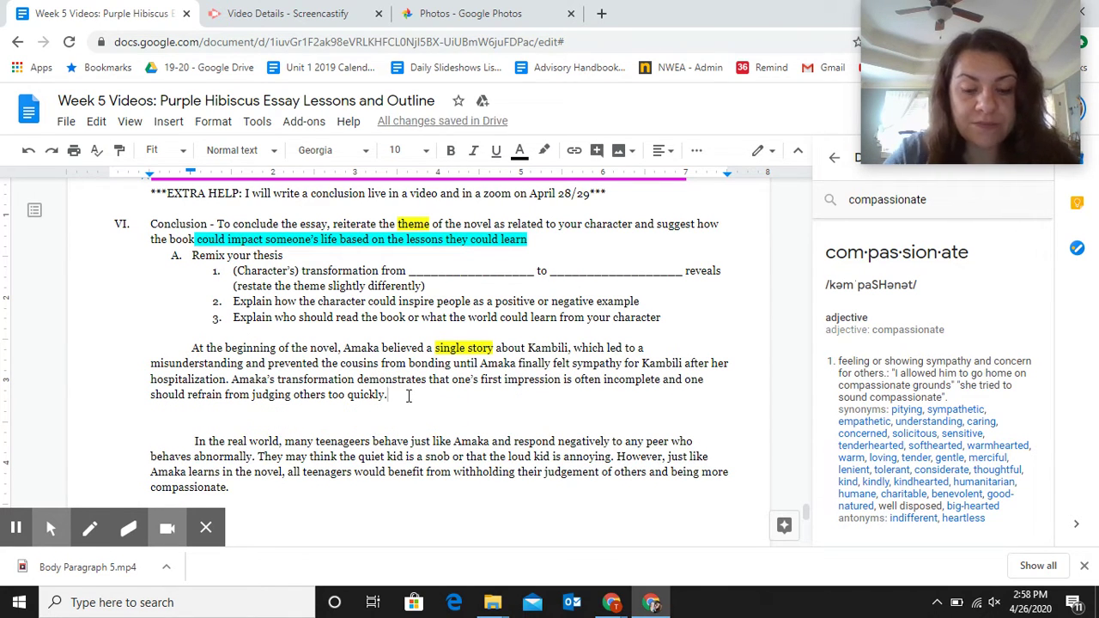
pyautogui.write('This themee')
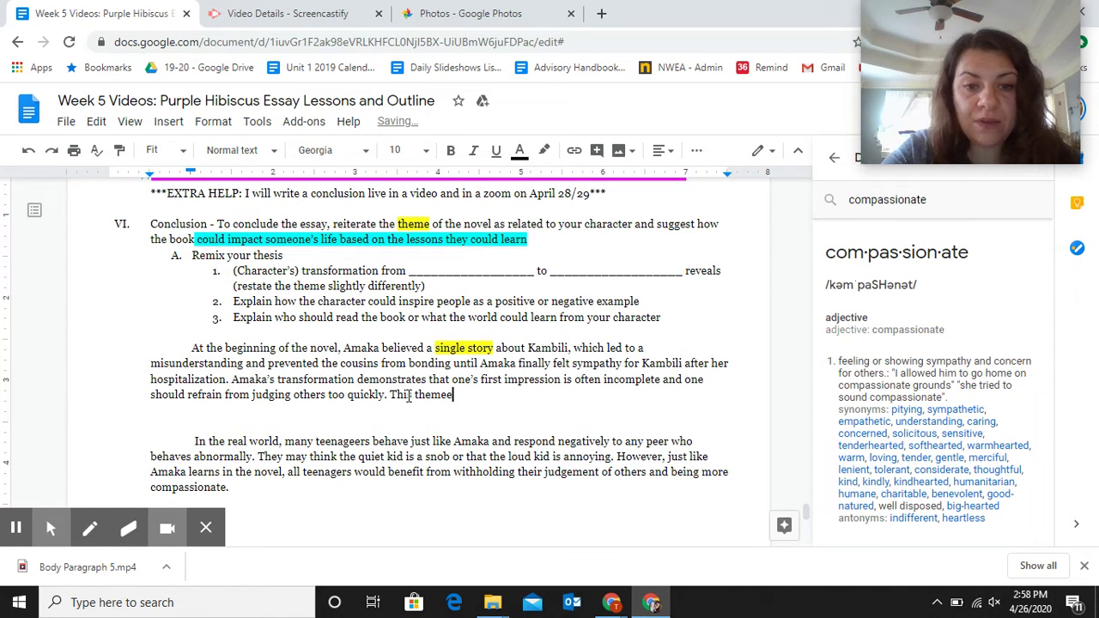
pyautogui.press('BackSpace')
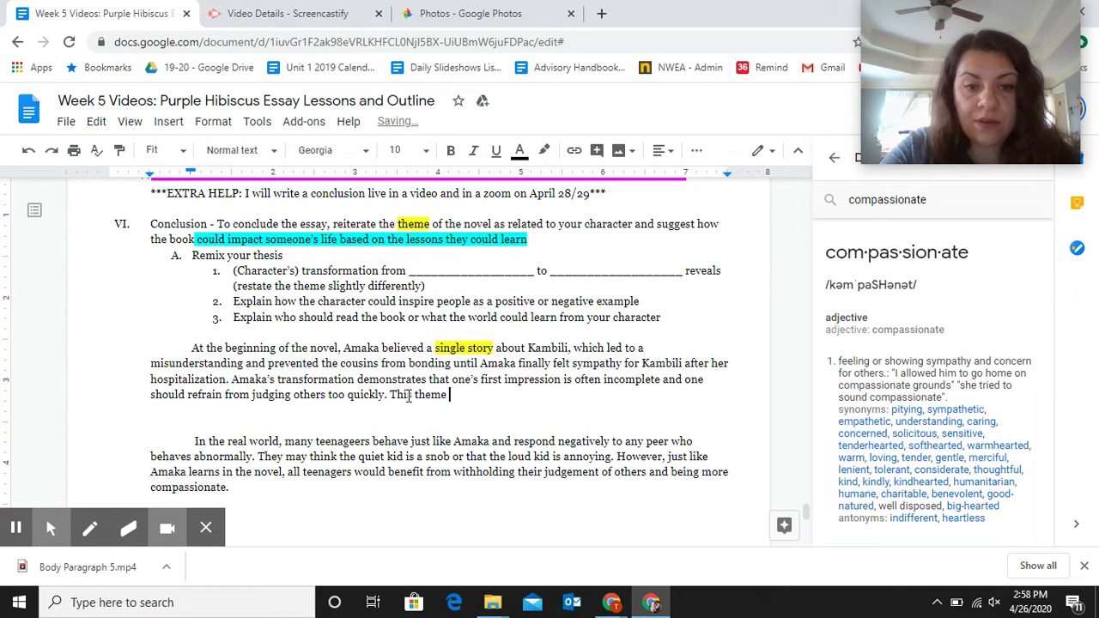
pyautogui.write('is found')
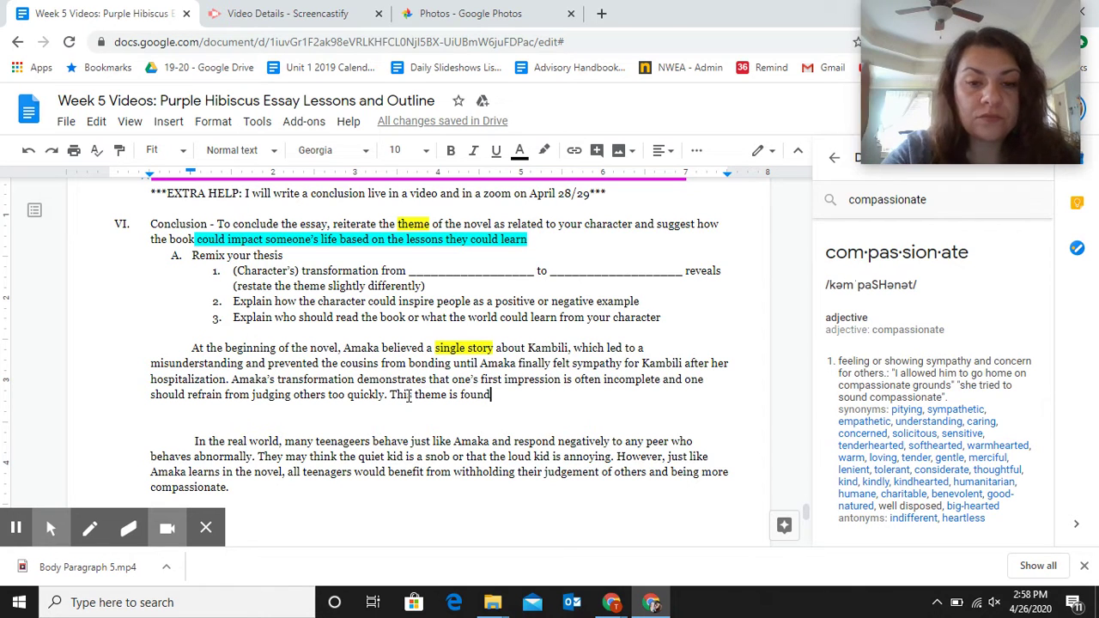
pyautogui.write(' in many ')
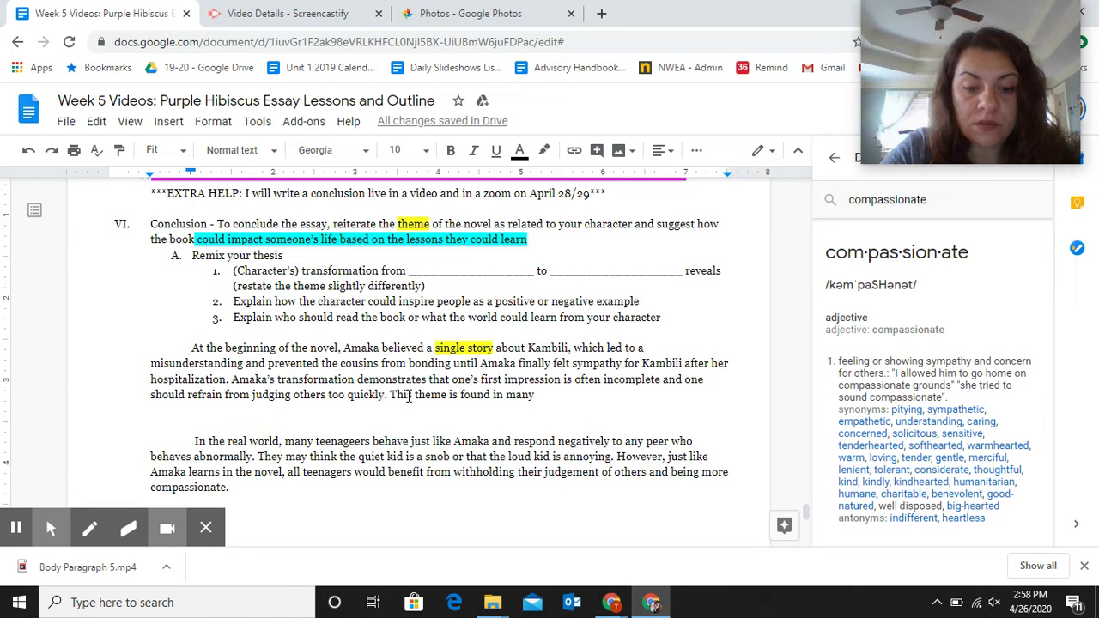
pyautogui.write('ot')
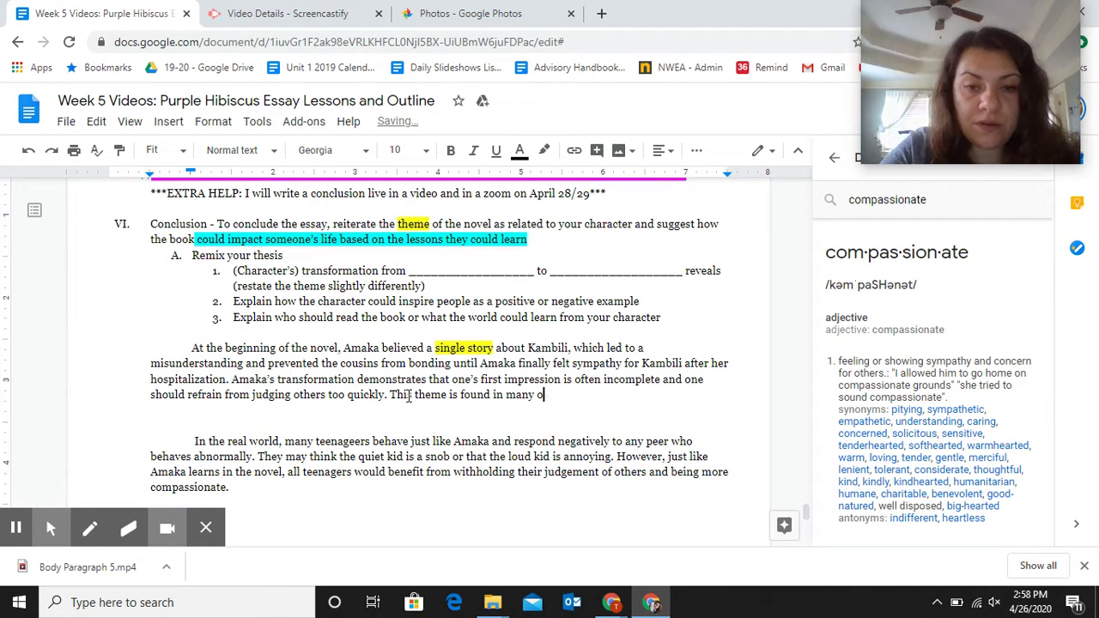
pyautogui.write('her books ')
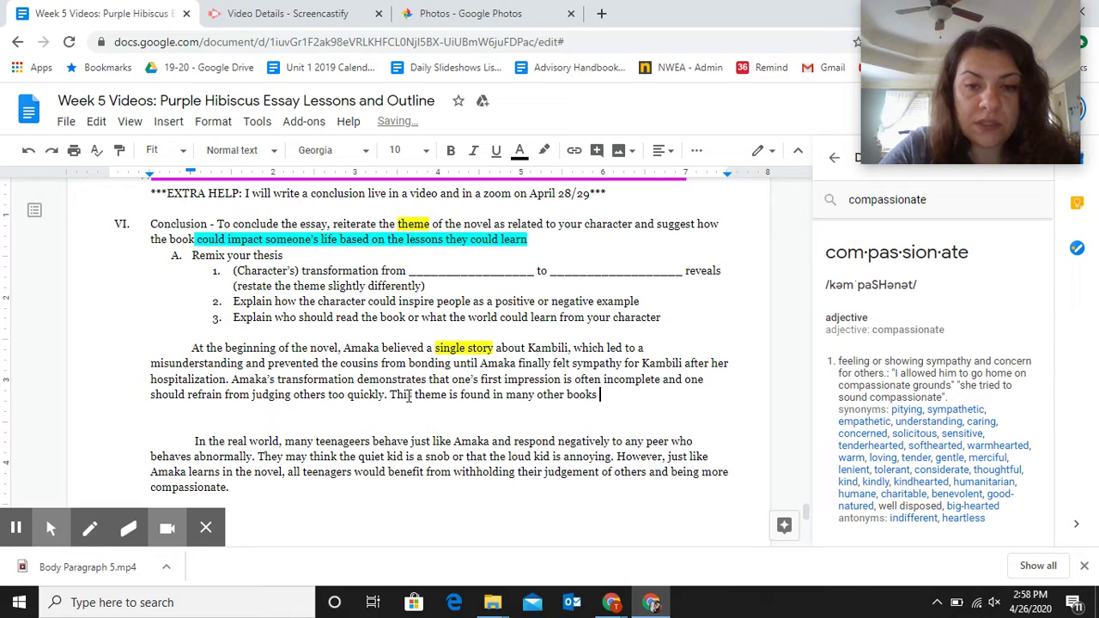
pyautogui.write('and films')
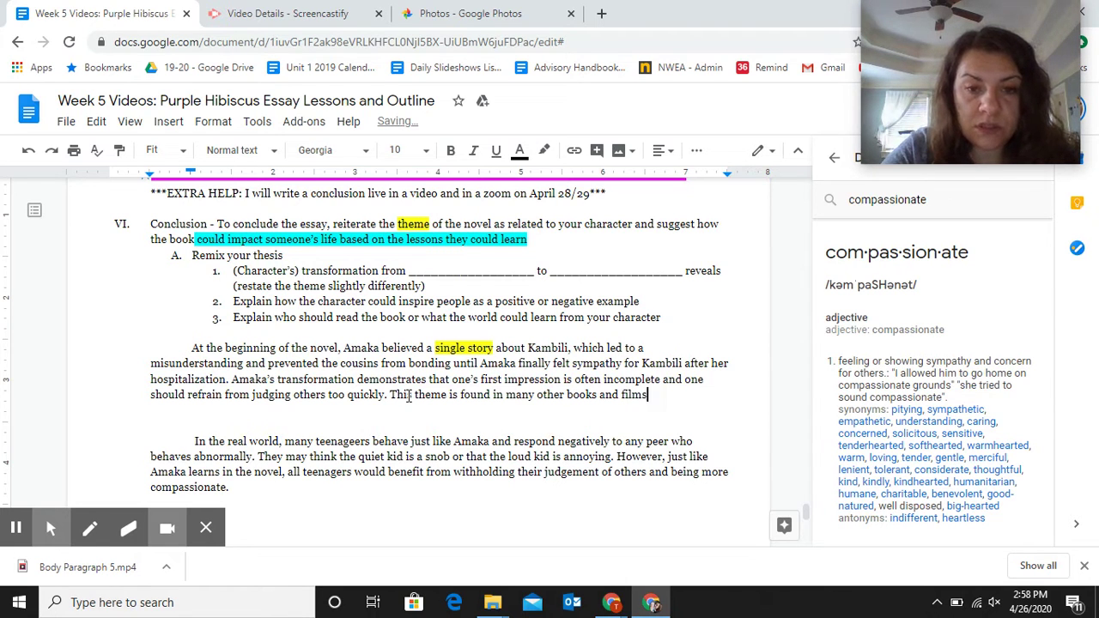
pyautogui.write('. For ex')
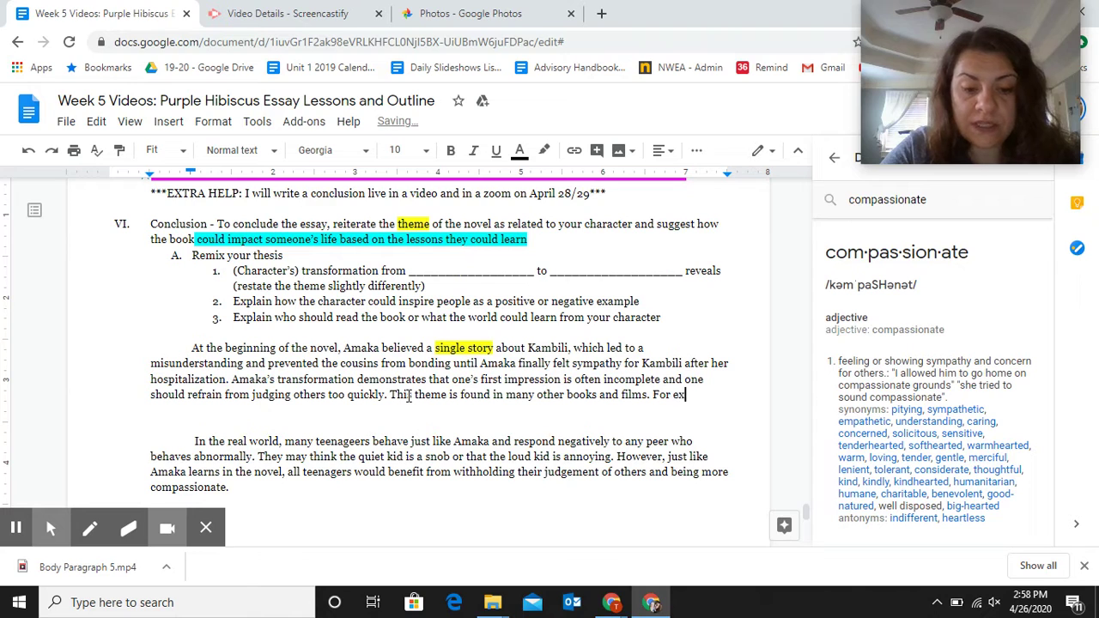
pyautogui.write('ample, in ')
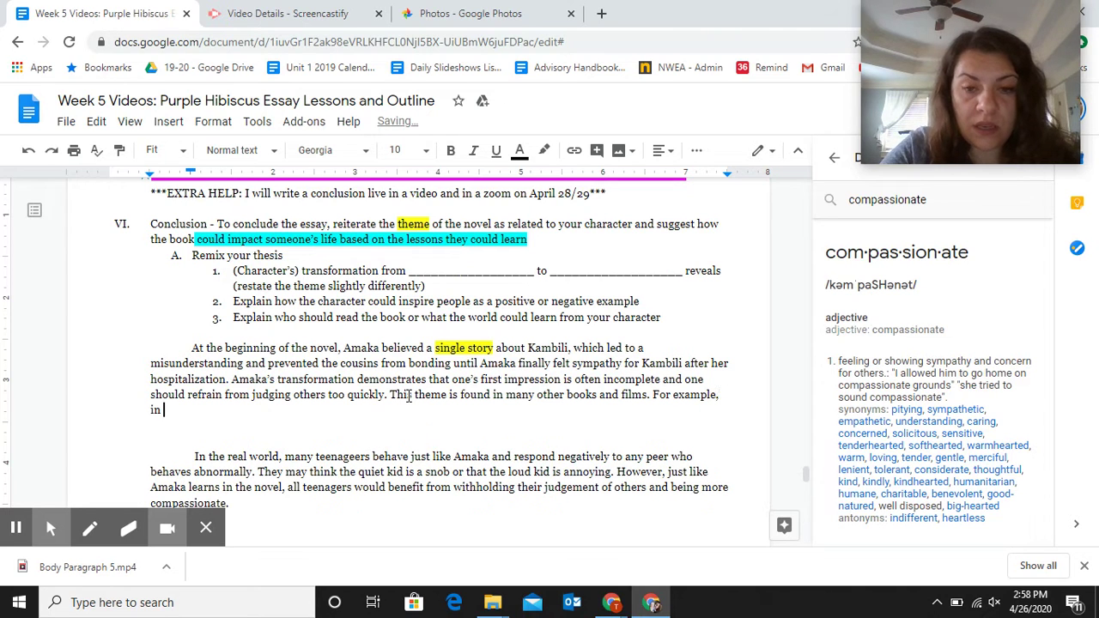
pyautogui.write('The T')
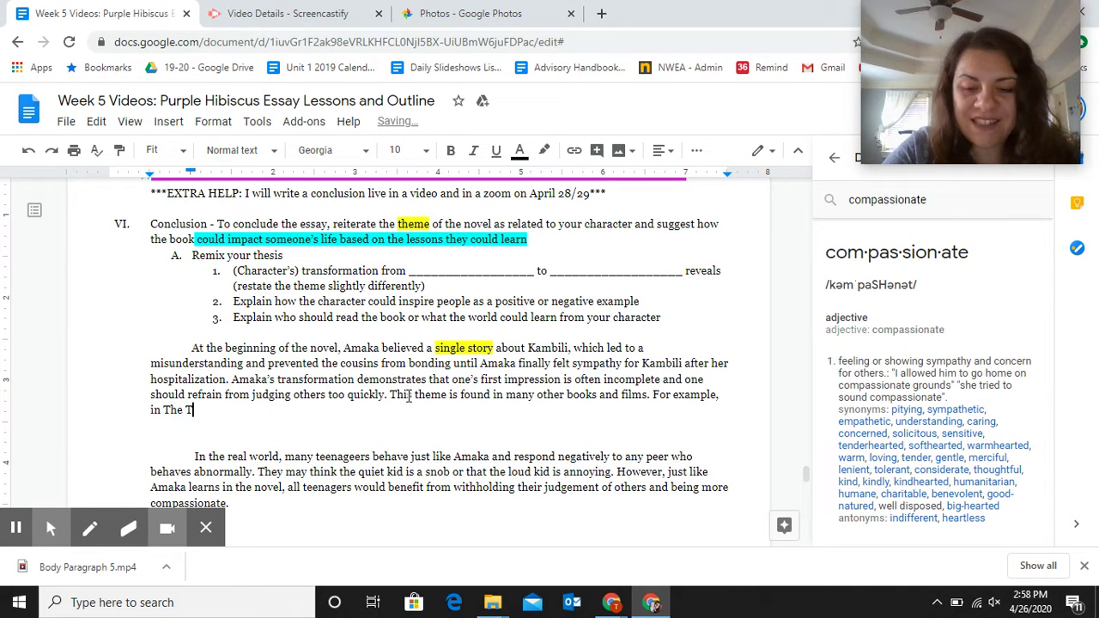
pyautogui.write('Iger')
pyautogui.press('BackSpace')
pyautogui.press('BackSpace')
pyautogui.press('BackSpace')
pyautogui.press('BackSpace')
pyautogui.press('BackSpace')
pyautogui.press('BackSpace')
pyautogui.press('BackSpace')
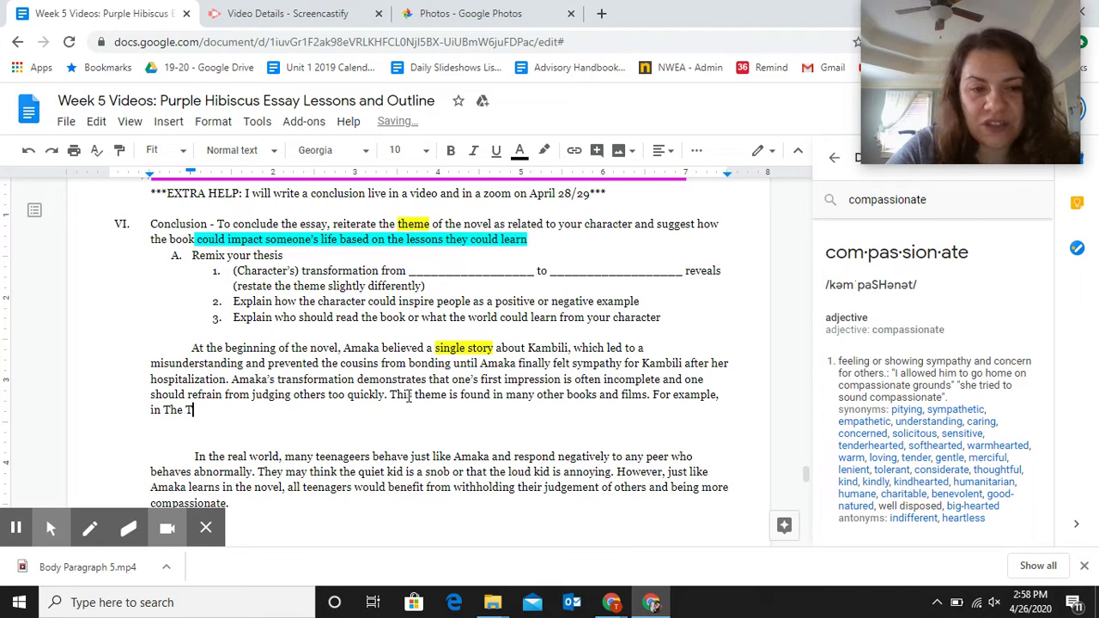
pyautogui.press('BackSpace')
pyautogui.press('BackSpace')
pyautogui.write('Tiger King')
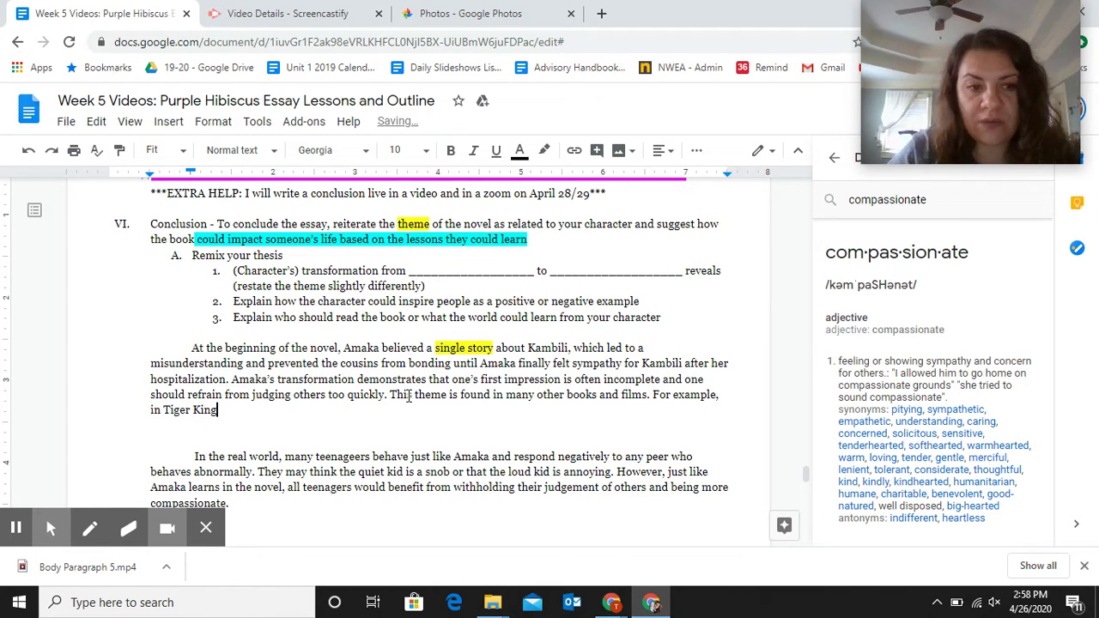
# Step: Italicize 'Tiger King', search 'tiger king' in a new tab, then return to the document
pyautogui.moveTo(220, 411); pyautogui.dragTo(160, 410)
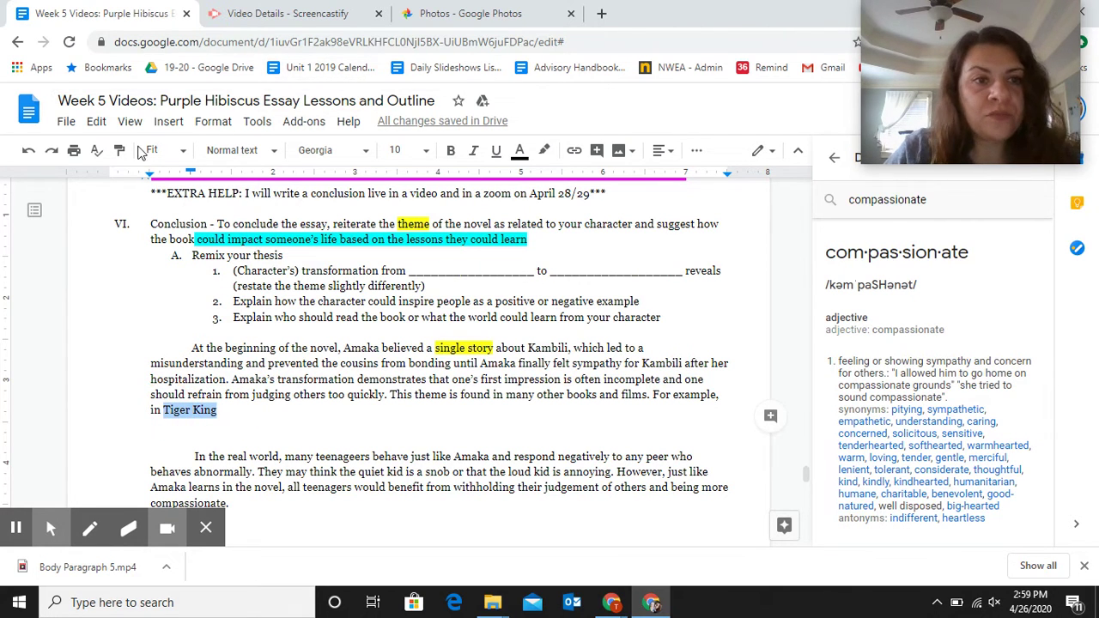
pyautogui.click(473, 150)
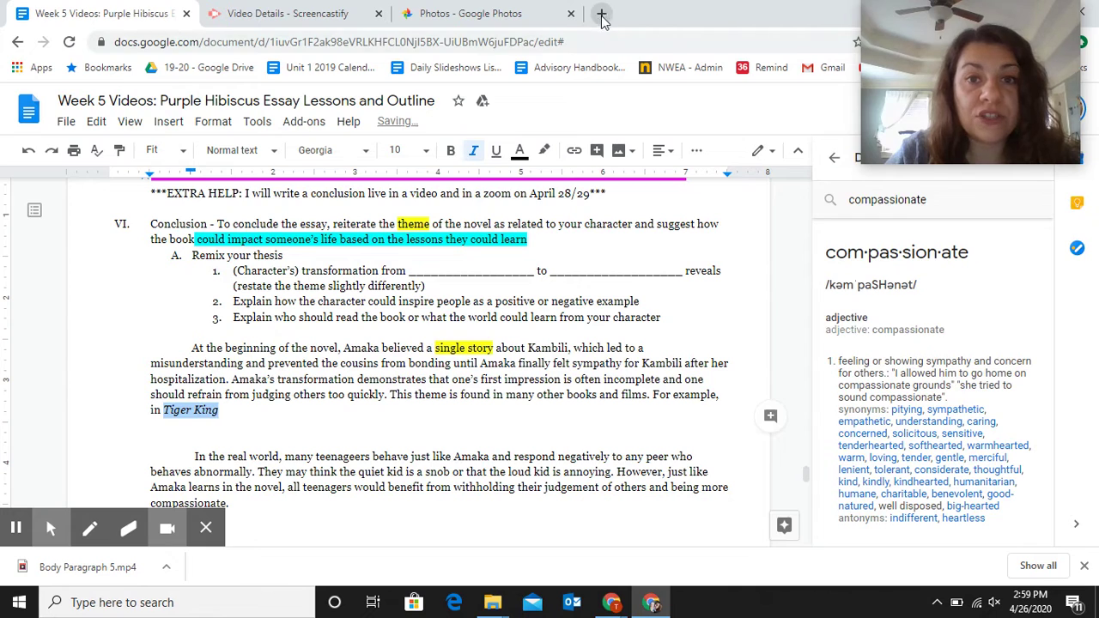
pyautogui.click(603, 15)
pyautogui.write('tig')
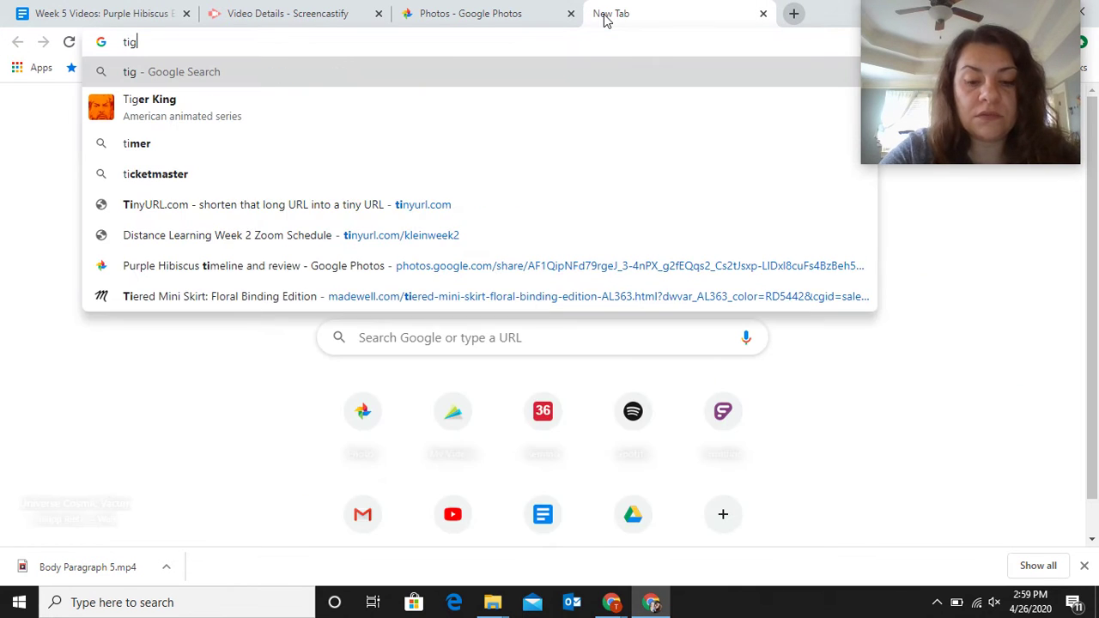
pyautogui.write('et')
pyautogui.press('BackSpace')
pyautogui.press('BackSpace')
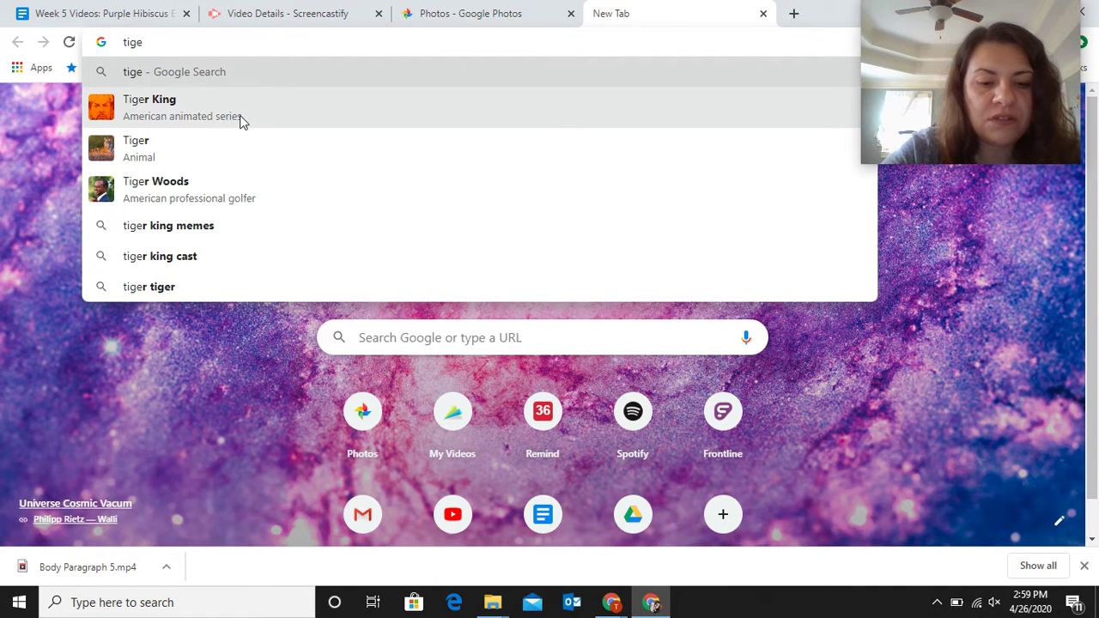
pyautogui.write('r king')
pyautogui.press('Return')
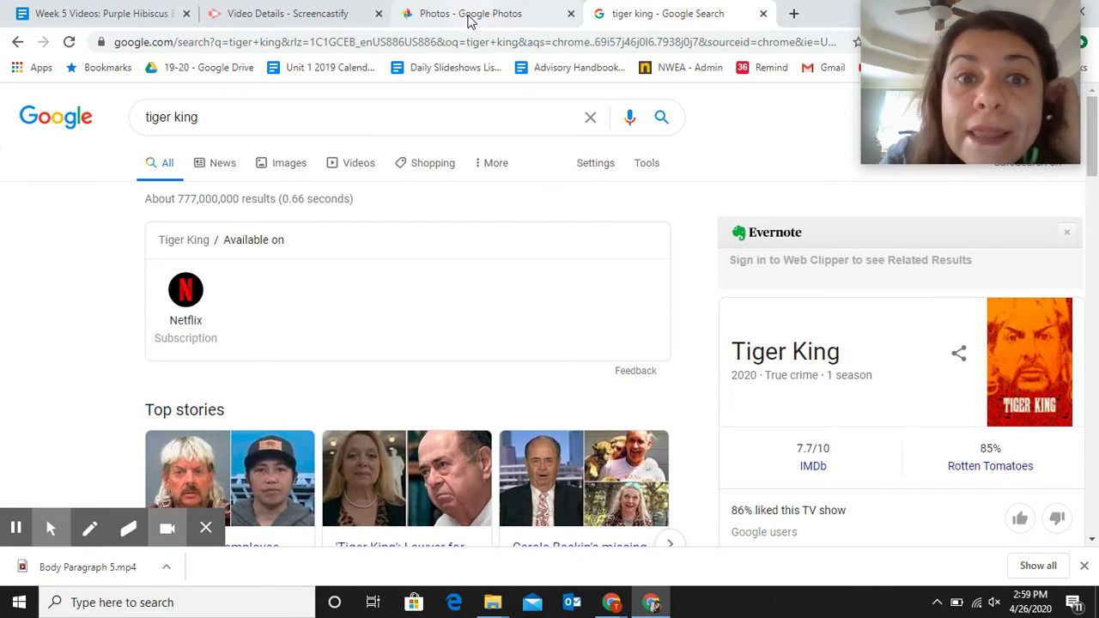
pyautogui.click(144, 19)
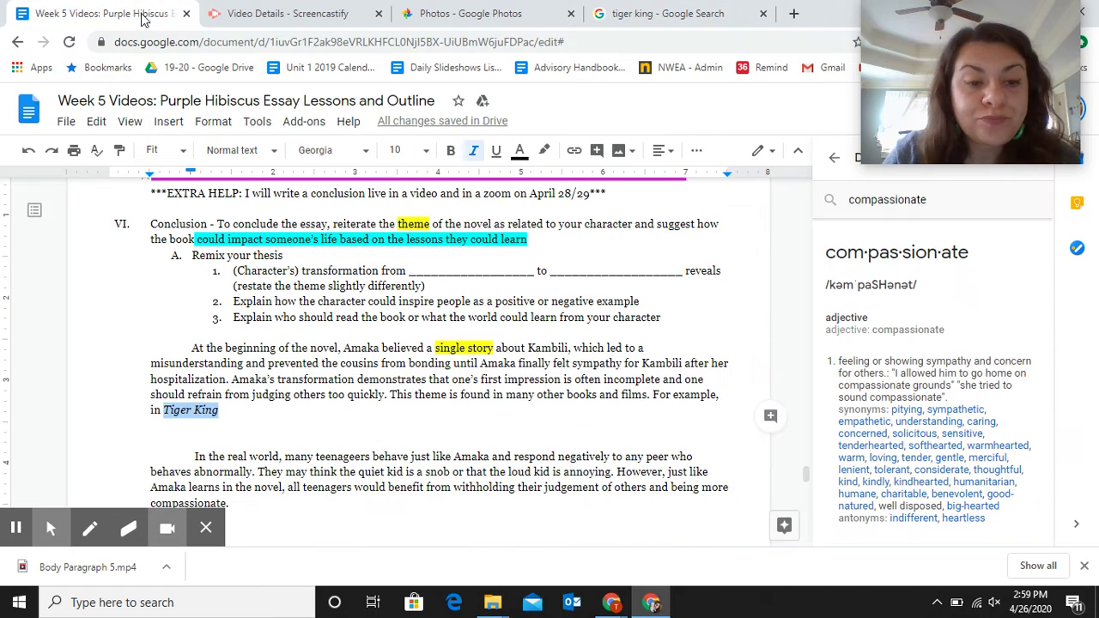
# Step: With italics off, add that Joe Exotic and Carole Baskin judged each other too quickly, lacking Amaka's compassion
pyautogui.click(305, 421)
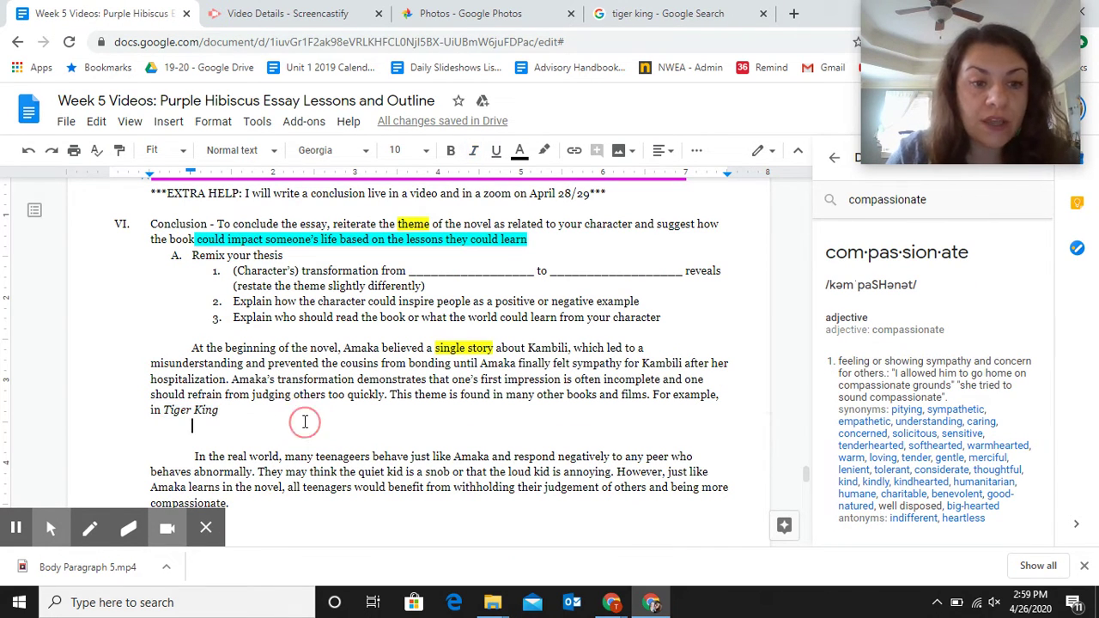
pyautogui.click(474, 152)
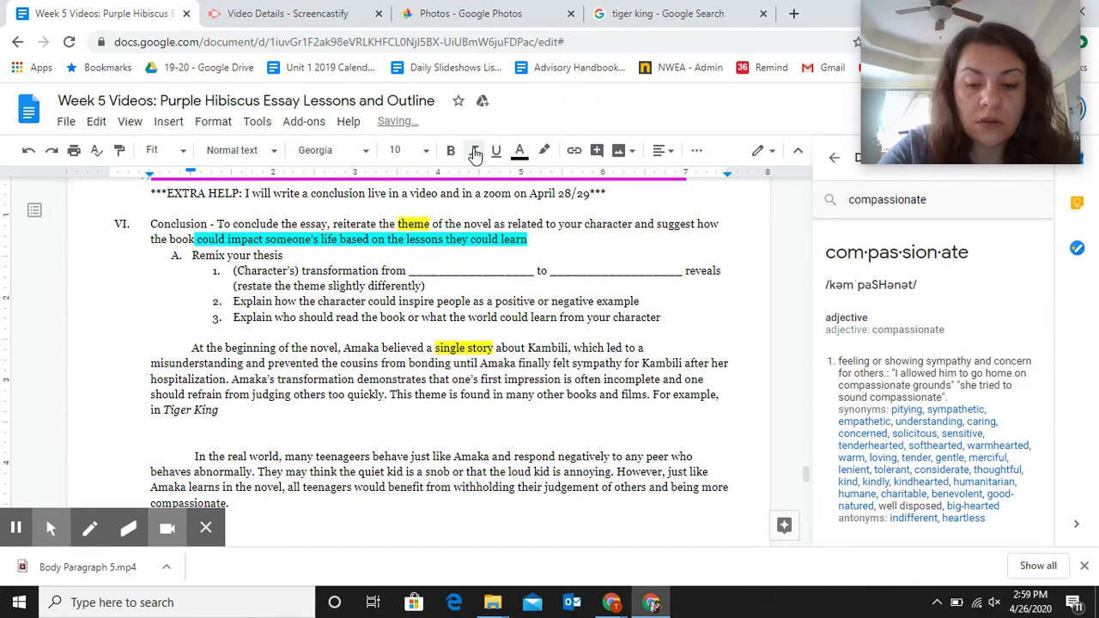
pyautogui.write(', both Joe Exotic and Carole Baskin ju')
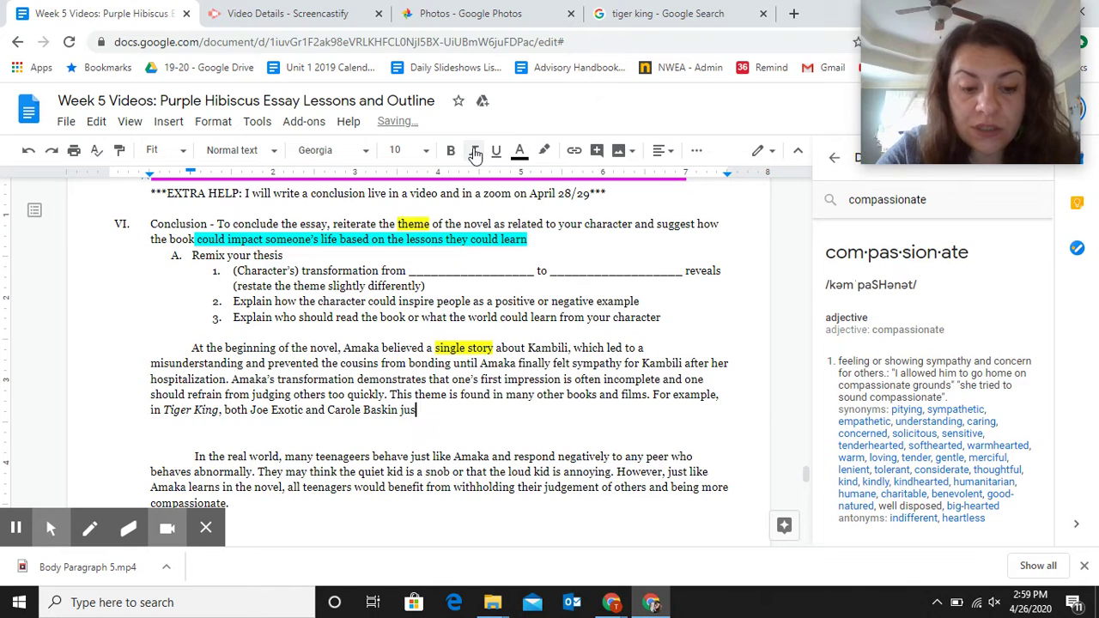
pyautogui.write('dged eea')
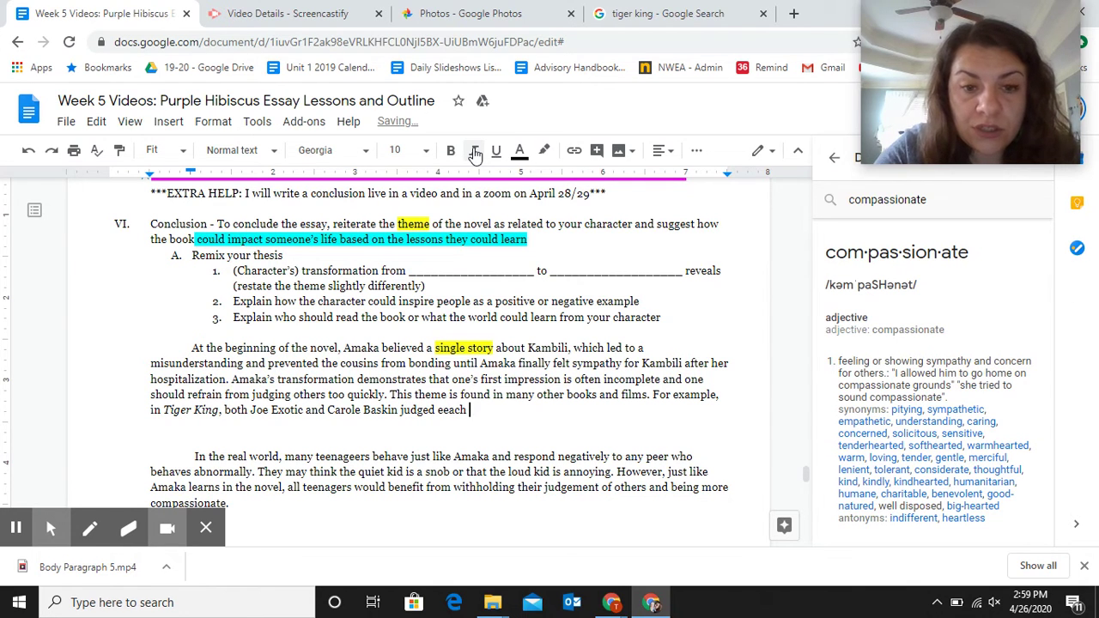
pyautogui.press('BackSpace')
pyautogui.write('ach other too quickly, and if they had gained ')
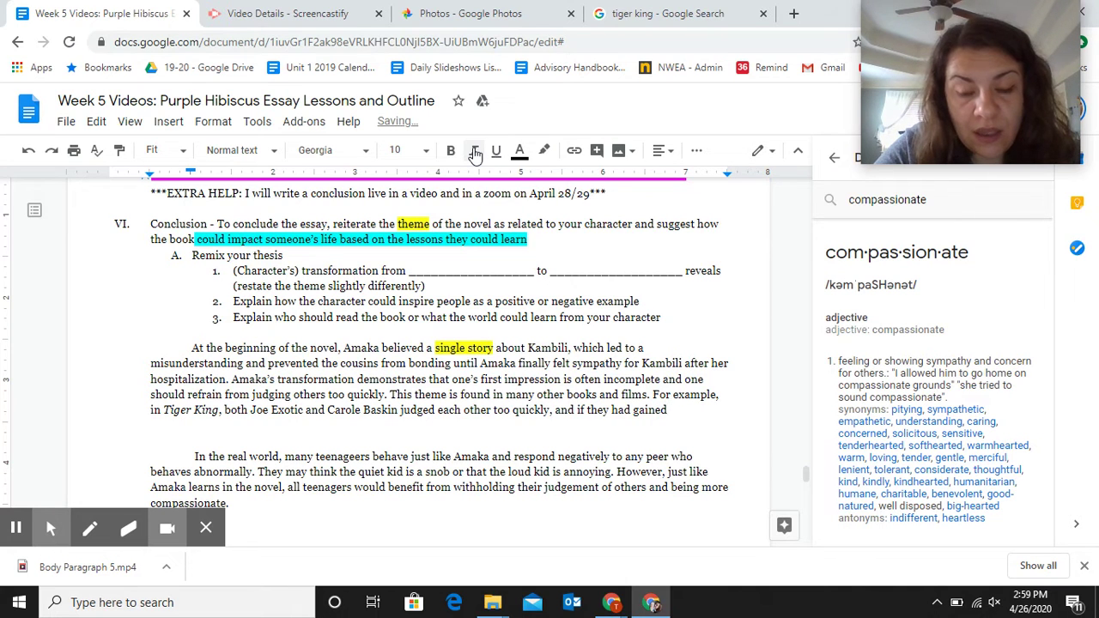
pyautogui.write('compassion l')
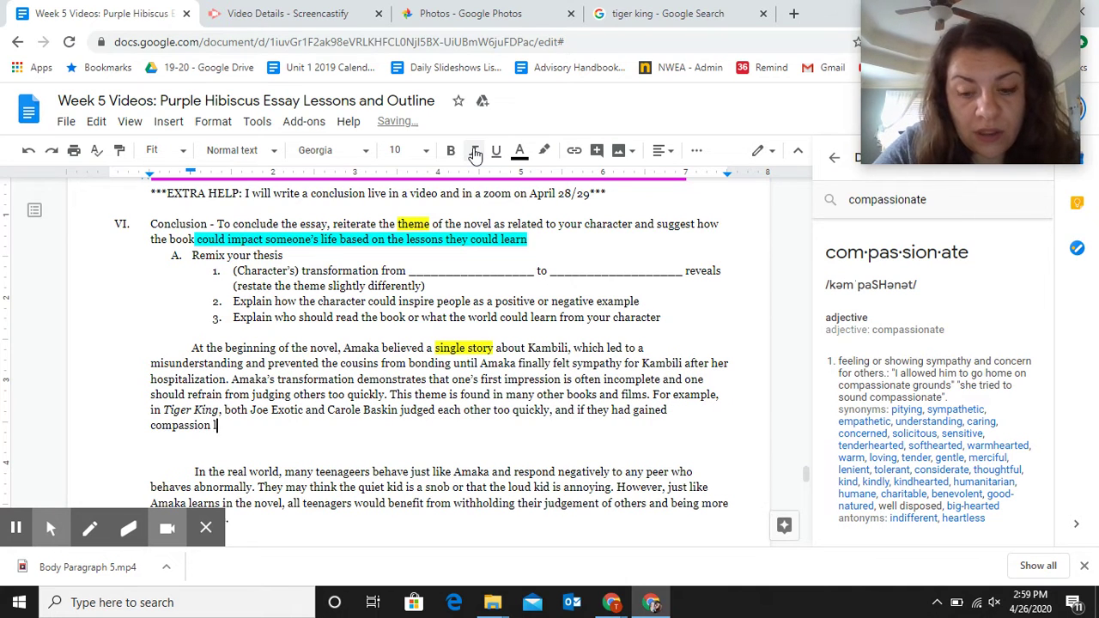
pyautogui.write('ike Amak')
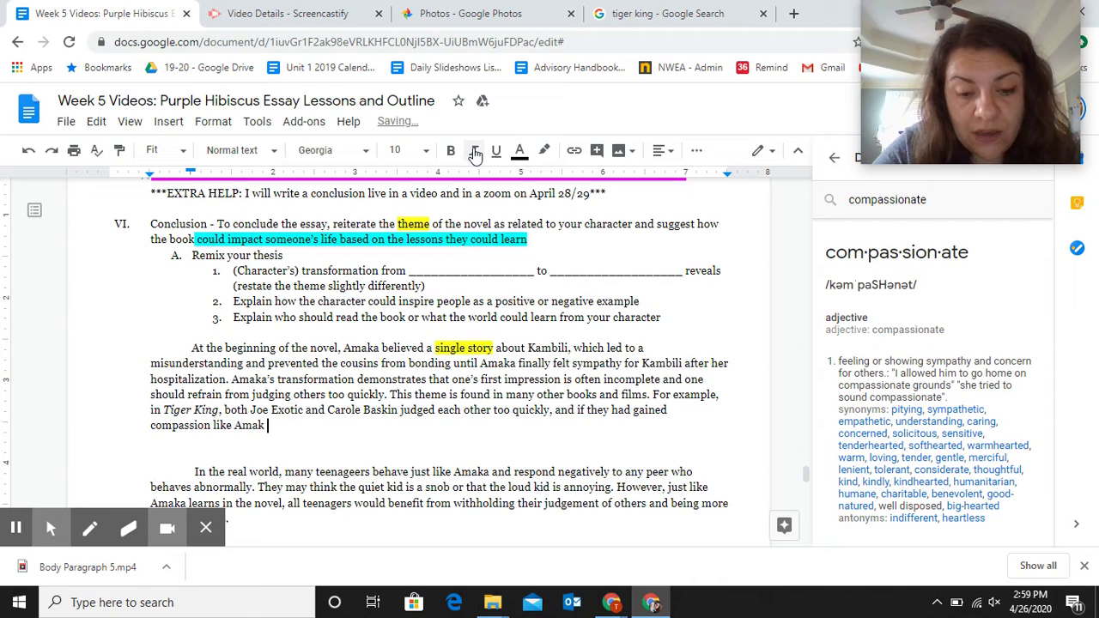
pyautogui.write('a did')
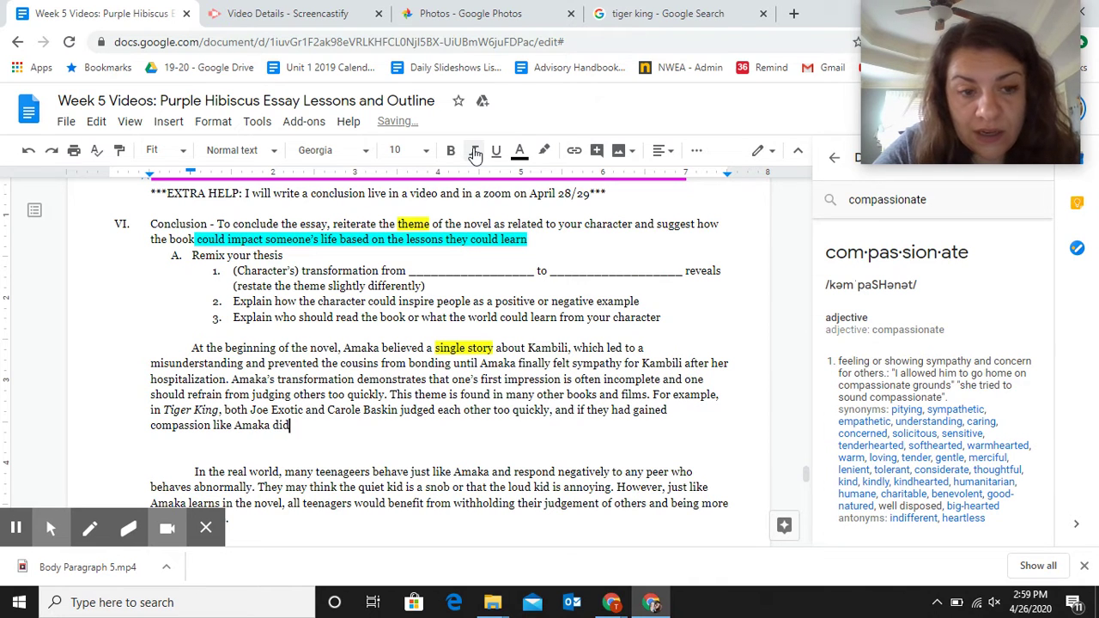
pyautogui.write(', the ')
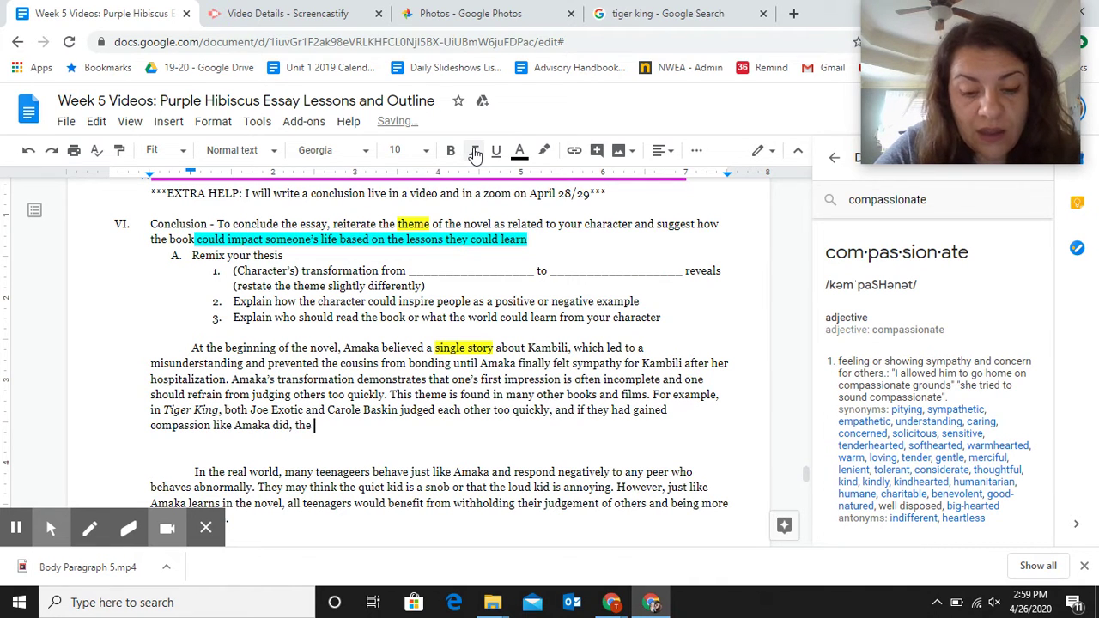
pyautogui.write('documentary ')
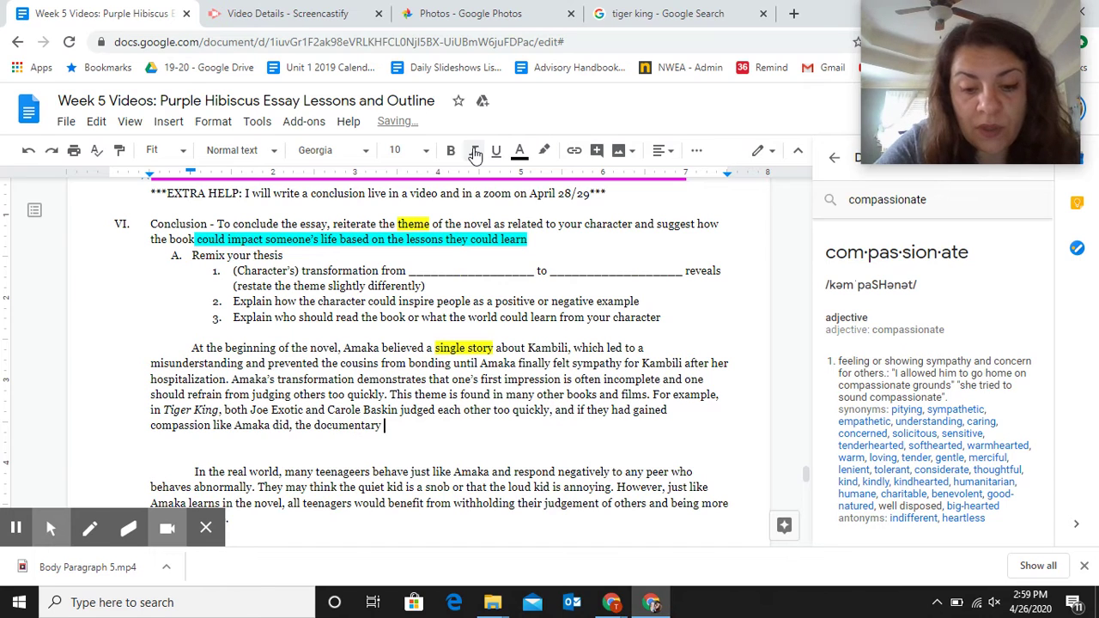
pyautogui.write('would have ')
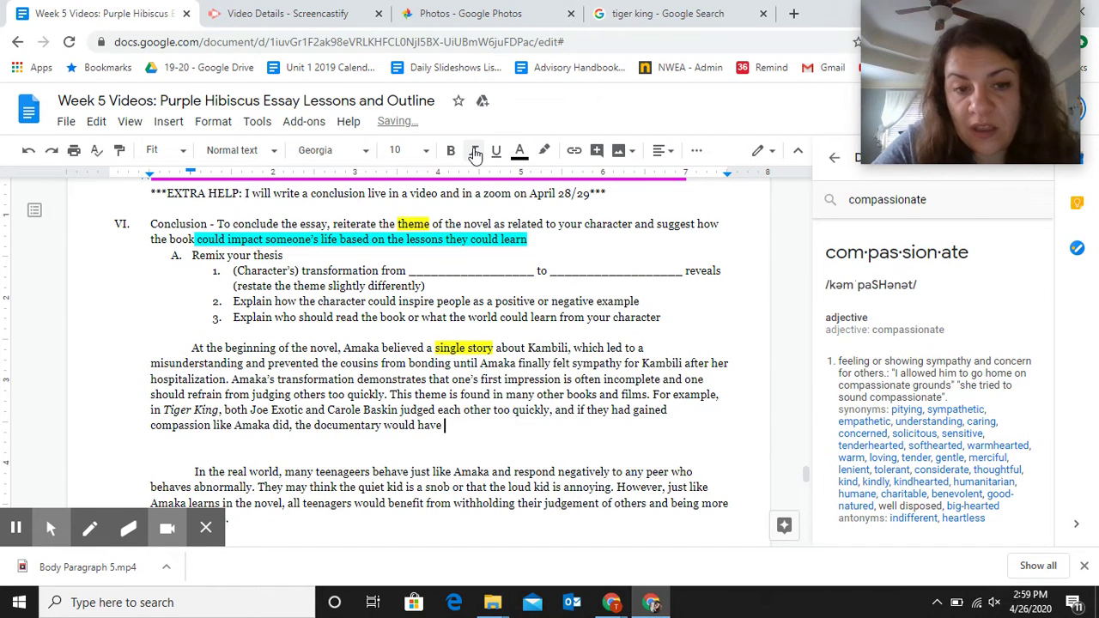
pyautogui.write('had a mu')
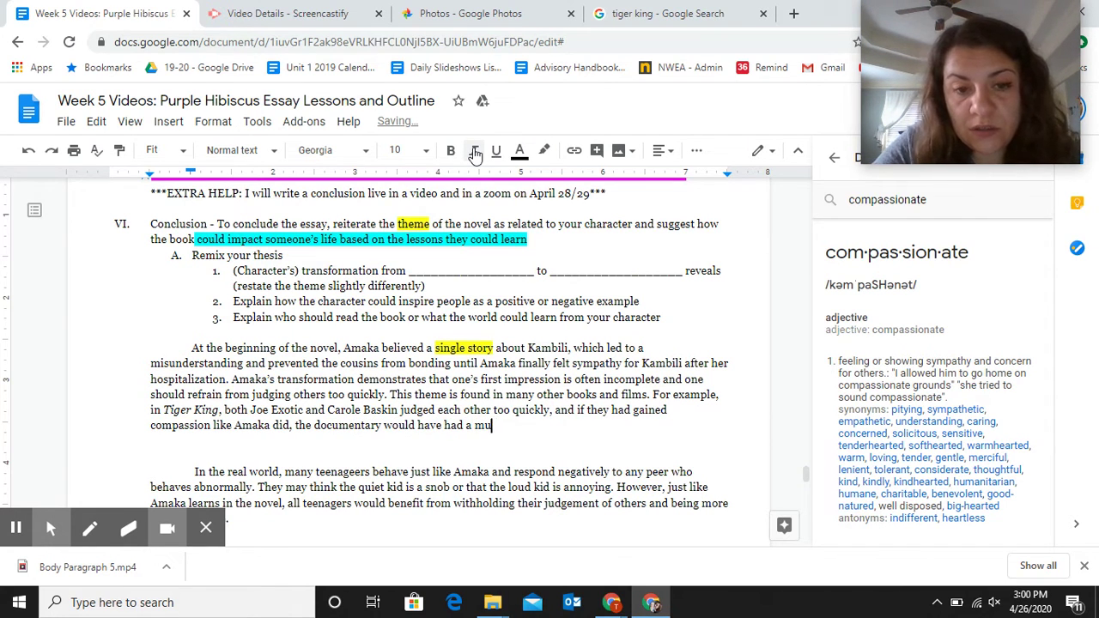
pyautogui.write('ch dif')
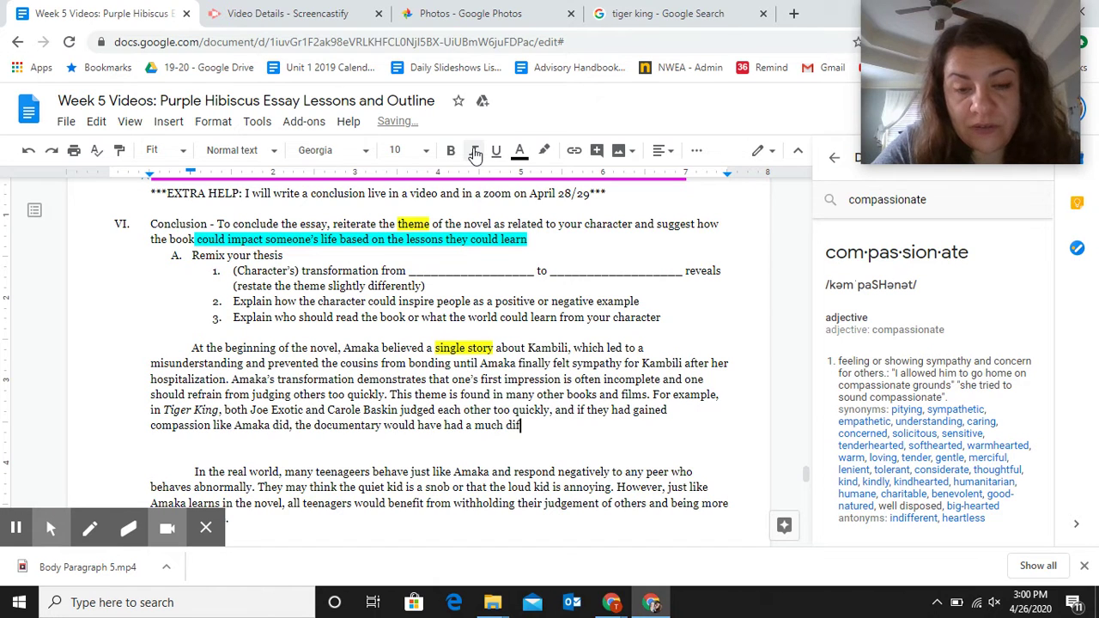
pyautogui.write('ferent endin')
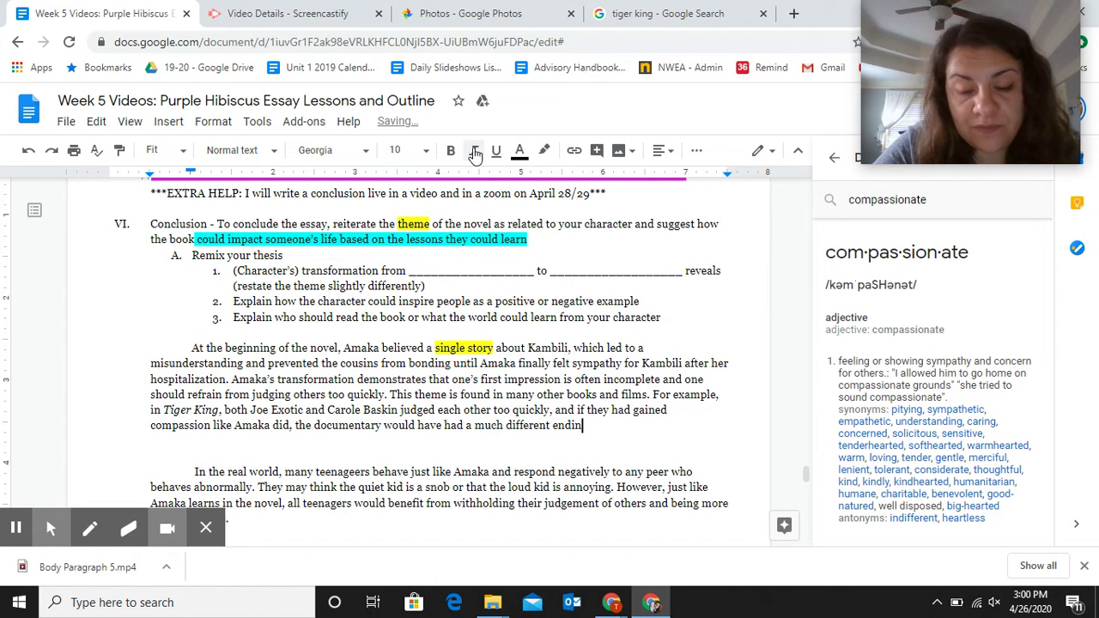
pyautogui.write('g.')
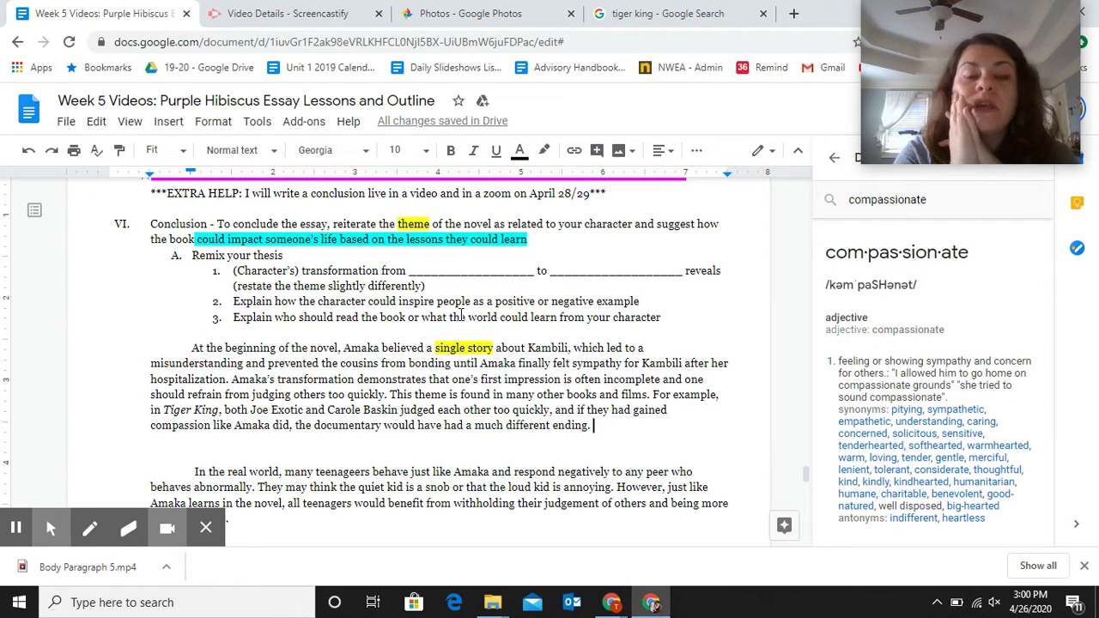
# Step: Delete the empty "B." list marker under the second conclusion paragraph, then return to the first conclusion paragraph
pyautogui.press('Down')
pyautogui.press('Down')
pyautogui.press('Down')
pyautogui.press('Down')
pyautogui.press('Down')
pyautogui.press('Down')
pyautogui.press('Down')
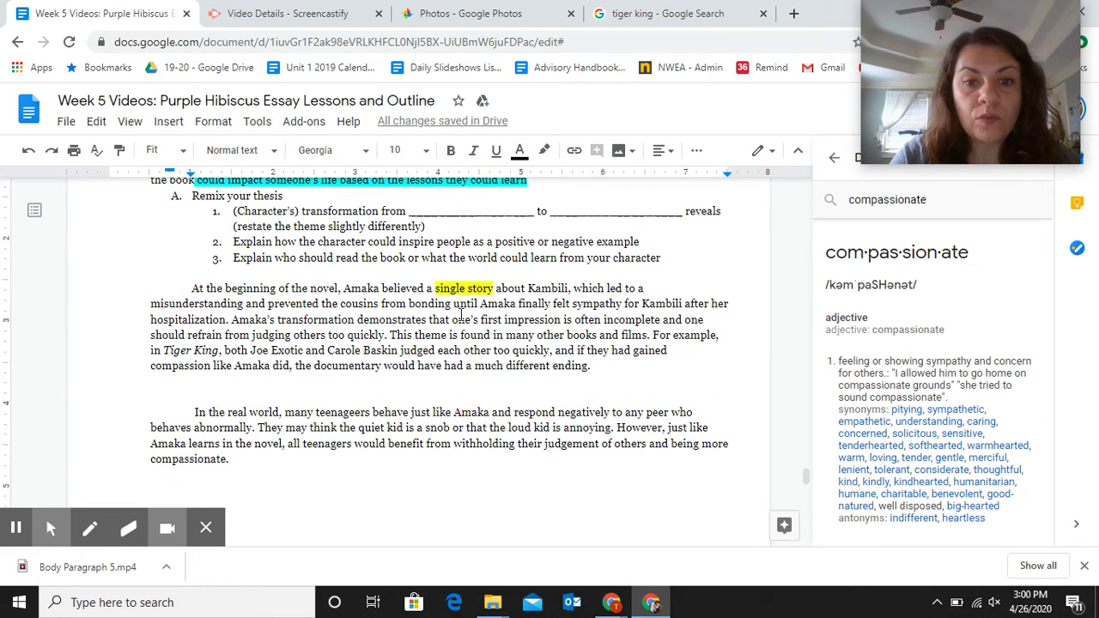
pyautogui.press('Down')
pyautogui.press('Down')
pyautogui.press('Down')
pyautogui.press('Down')
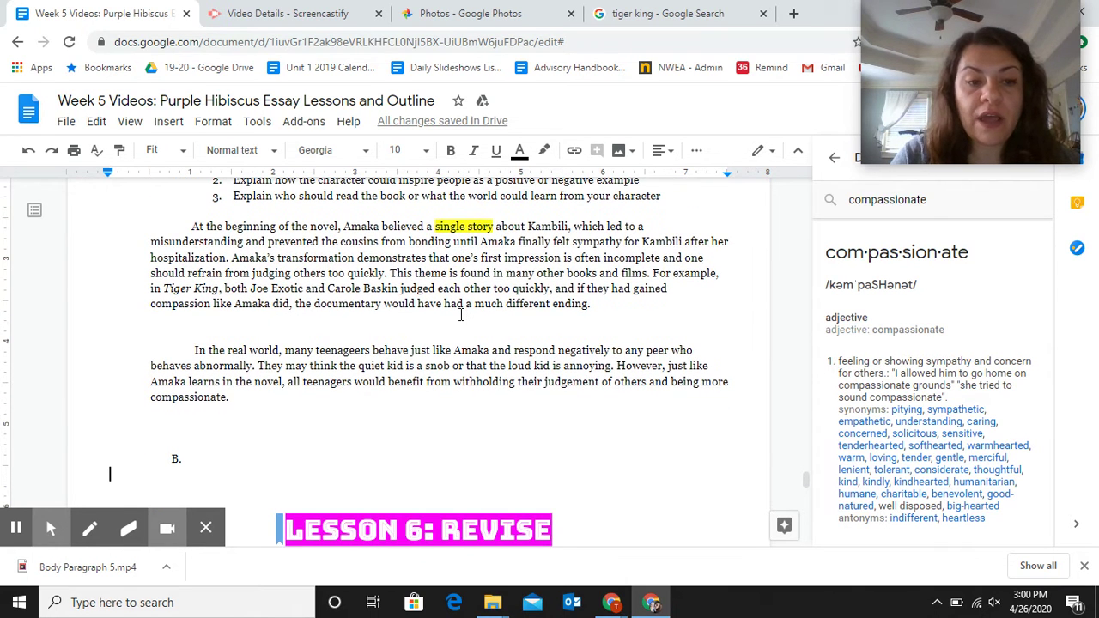
pyautogui.click(195, 456)
pyautogui.press('BackSpace')
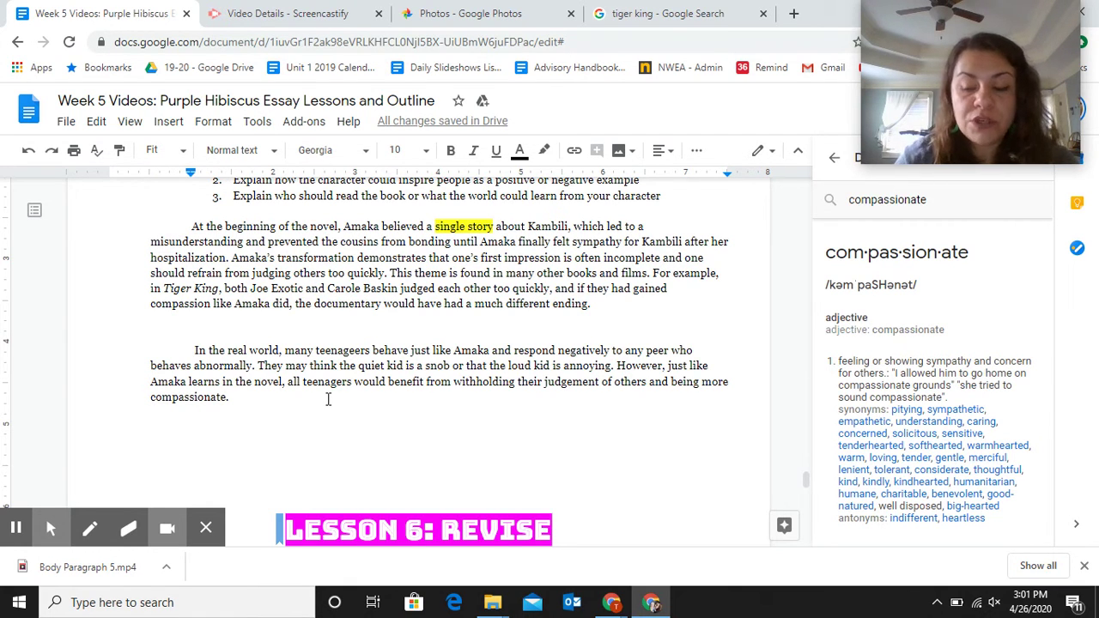
pyautogui.press('Up')
pyautogui.press('Up')
pyautogui.press('Up')
pyautogui.press('Up')
pyautogui.press('Up')
pyautogui.press('Up')
pyautogui.press('Up')
pyautogui.press('Up')
pyautogui.press('Up')
pyautogui.press('Up')
pyautogui.press('Up')
pyautogui.press('Up')
pyautogui.press('Up')
pyautogui.press('Up')
pyautogui.press('Up')
pyautogui.press('Up')
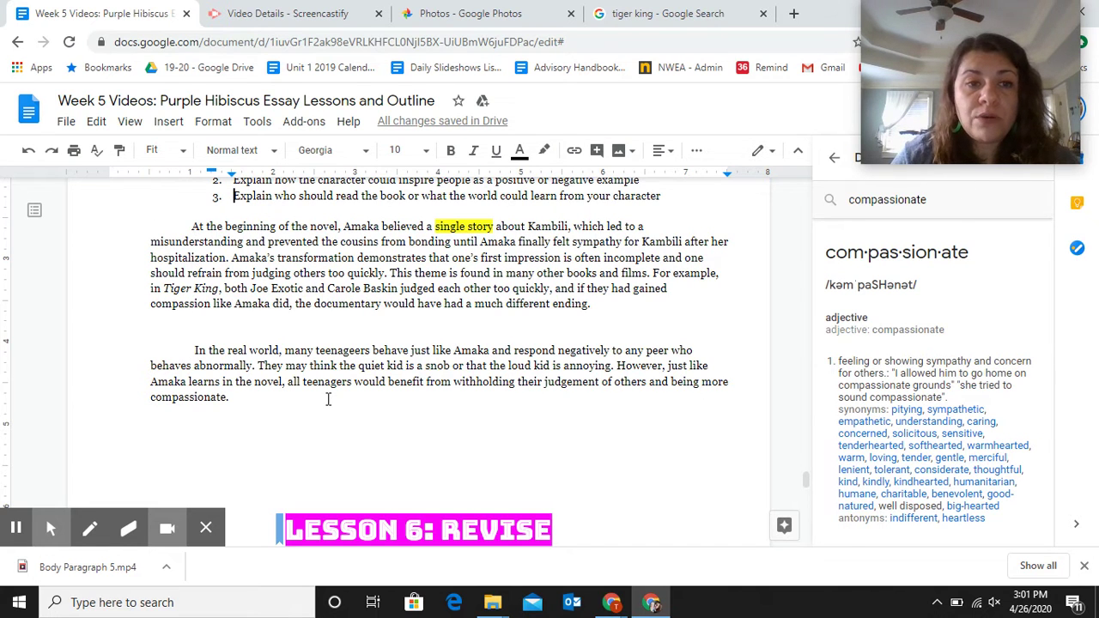
pyautogui.scroll(2, 328, 398)
pyautogui.press('Down')
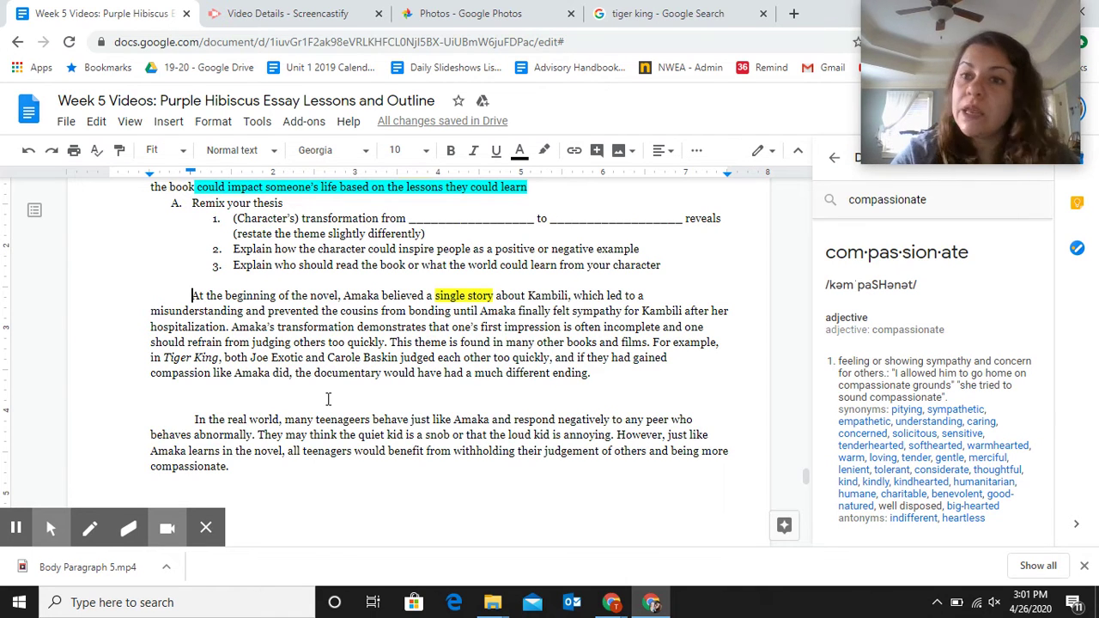